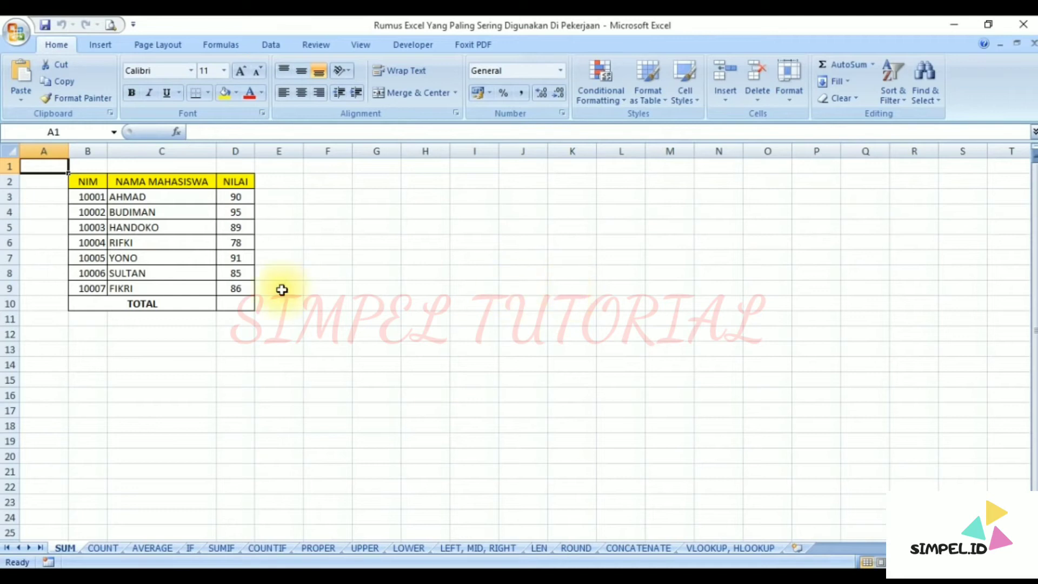
Step: Enter a SUM formula in the TOTAL cell D10 of the SUM sheet, adding the NILAI scores in D3:D9
click(224, 305)
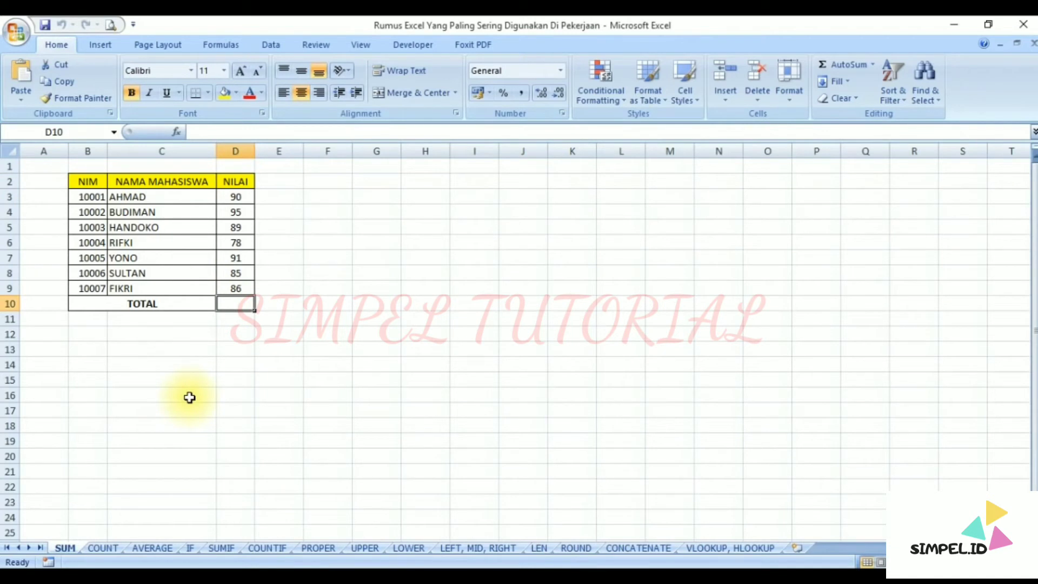
text(=s)
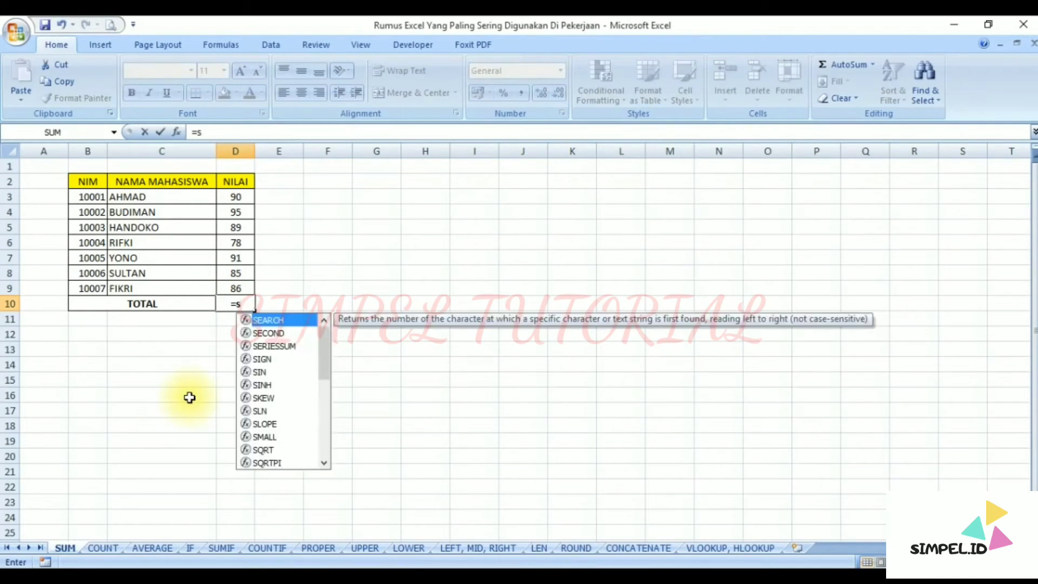
text(um()
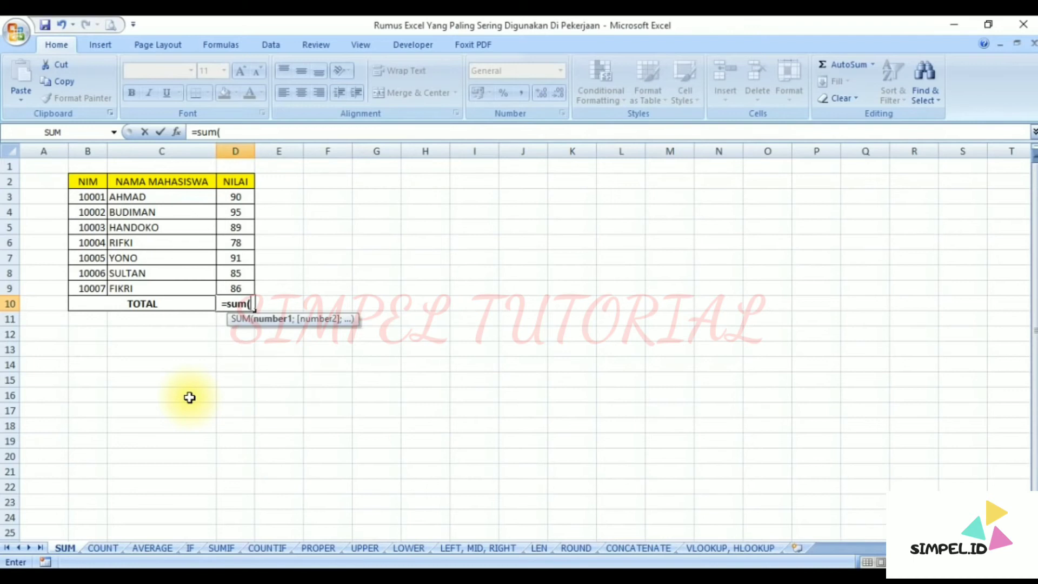
click(233, 197)
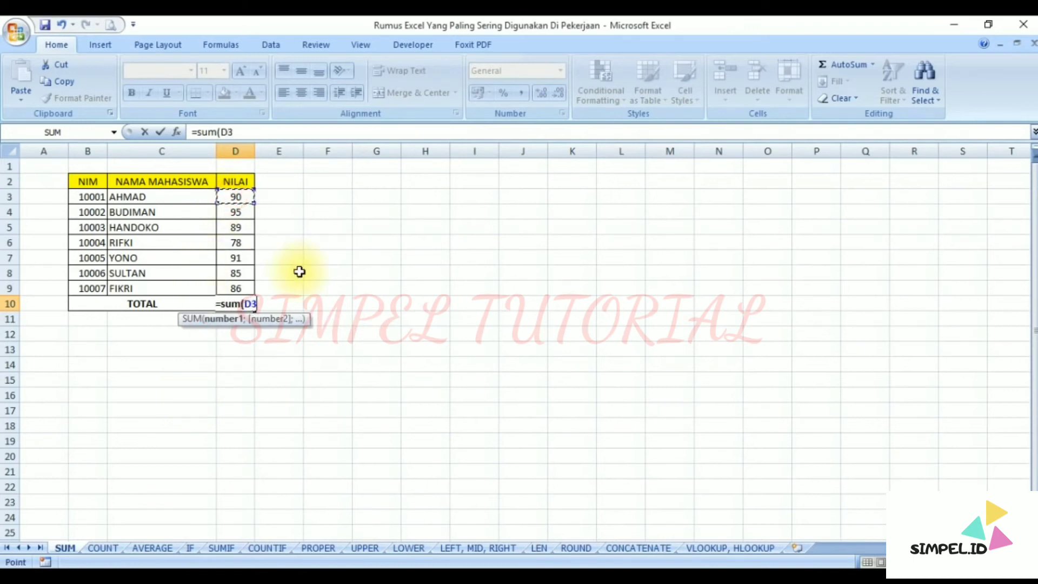
key(shift+Down)
key(shift+Down)
key(shift+Down)
key(shift+Down)
key(shift+Down)
key(shift+Down)
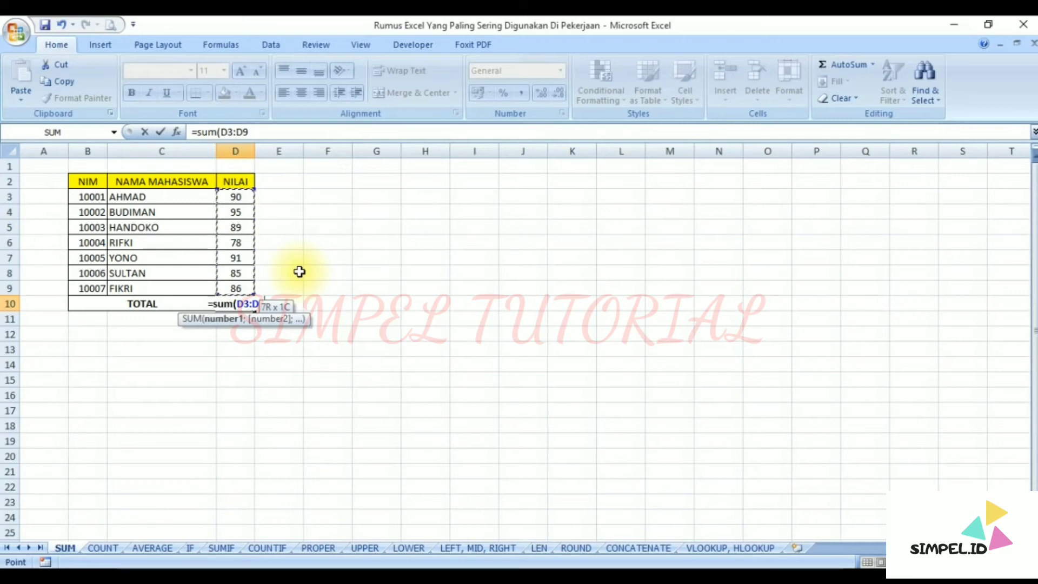
key(Return)
key(Up)
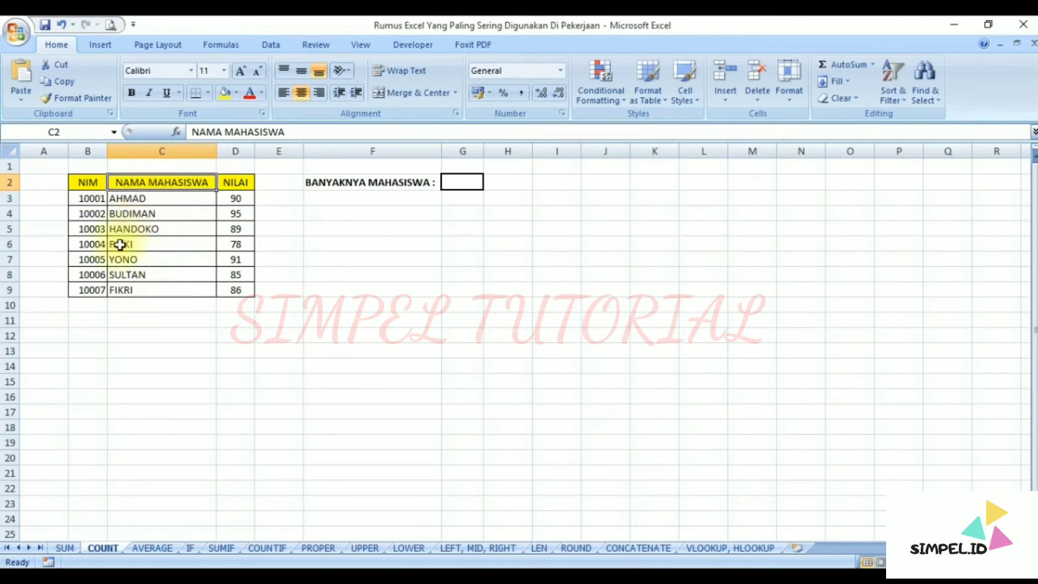
Step: Count the students on the COUNT sheet by entering =COUNT(B3:B9) in cell G2 beside BANYAKNYA MAHASISWA
click(460, 181)
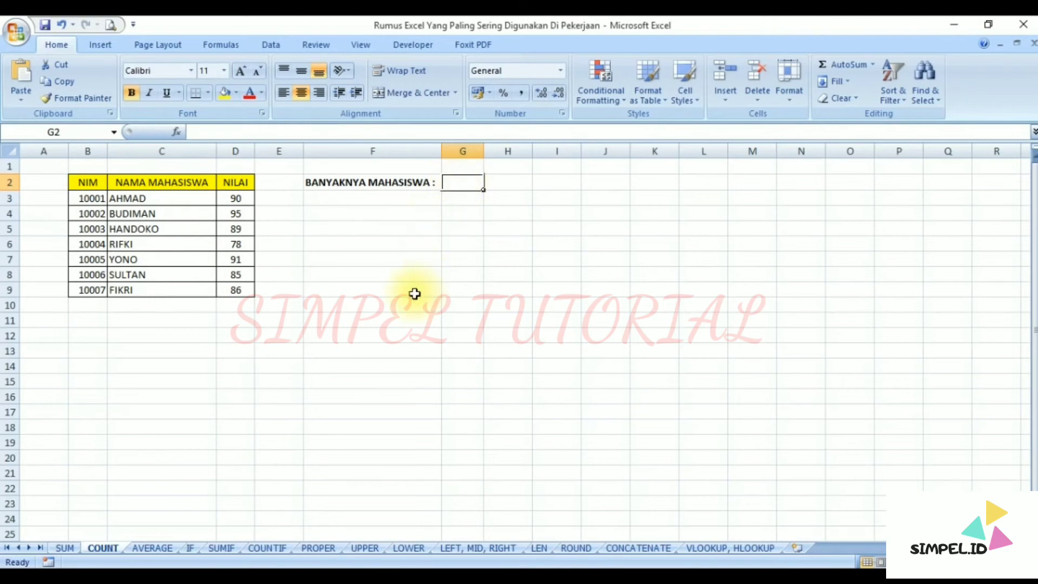
text(=)
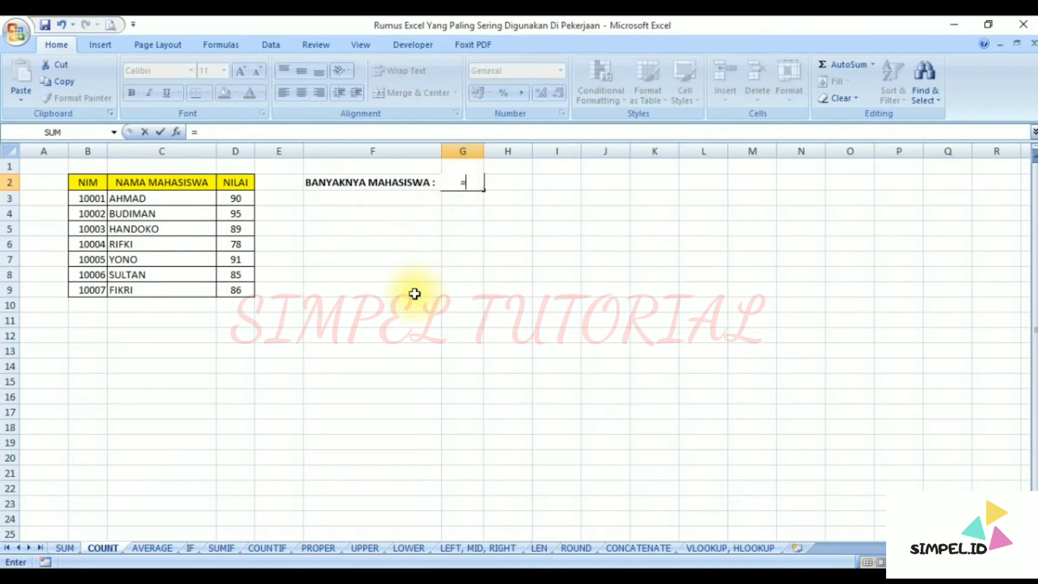
text(count)
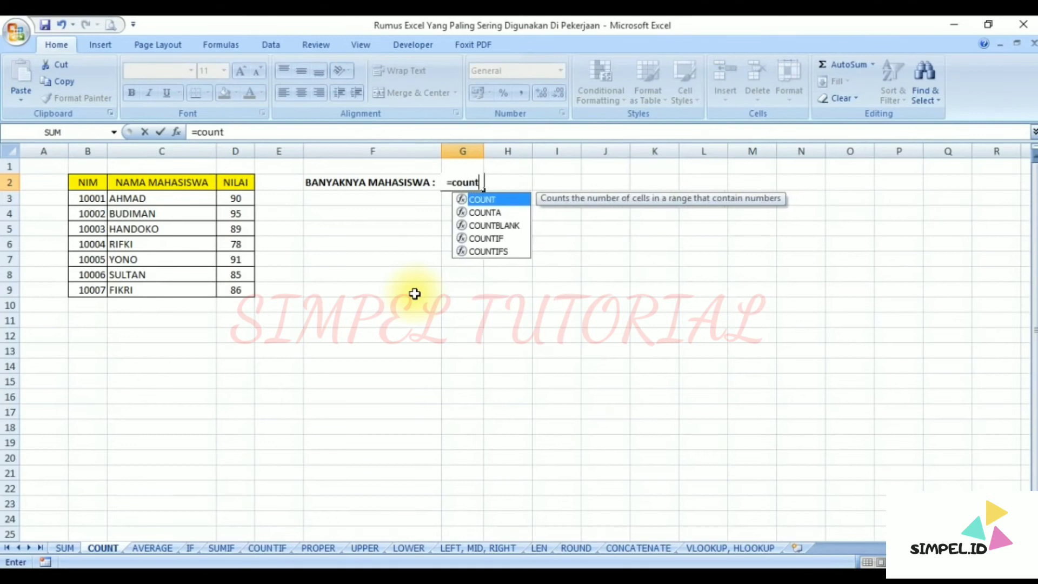
key(Tab)
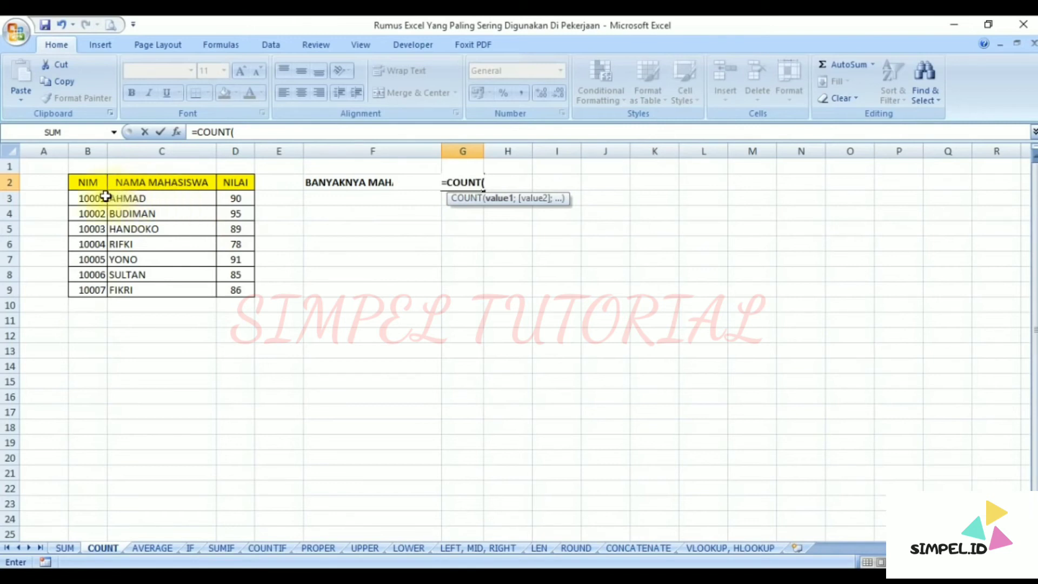
drag(93, 199, 97, 290)
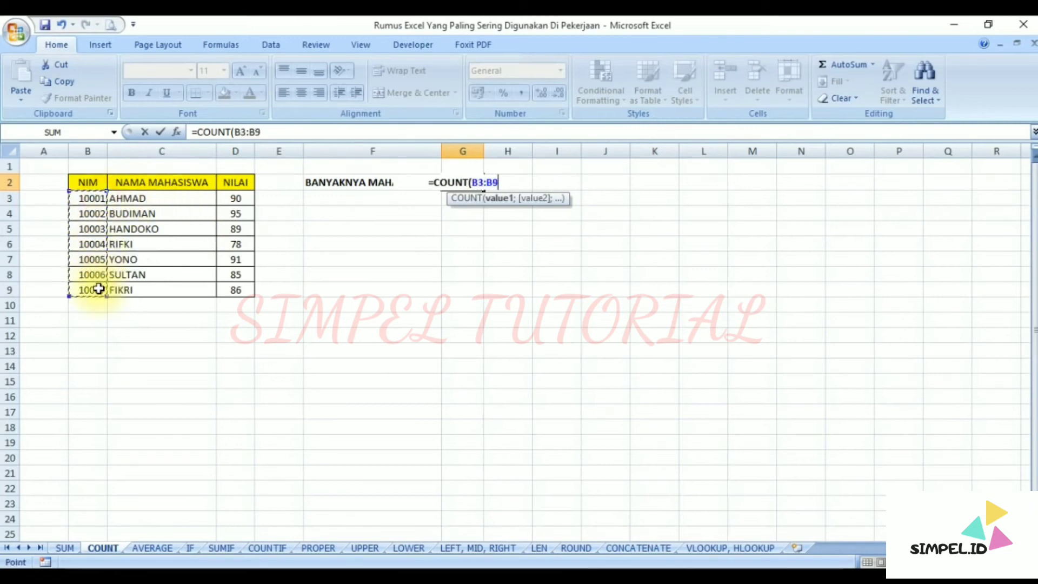
key(Return)
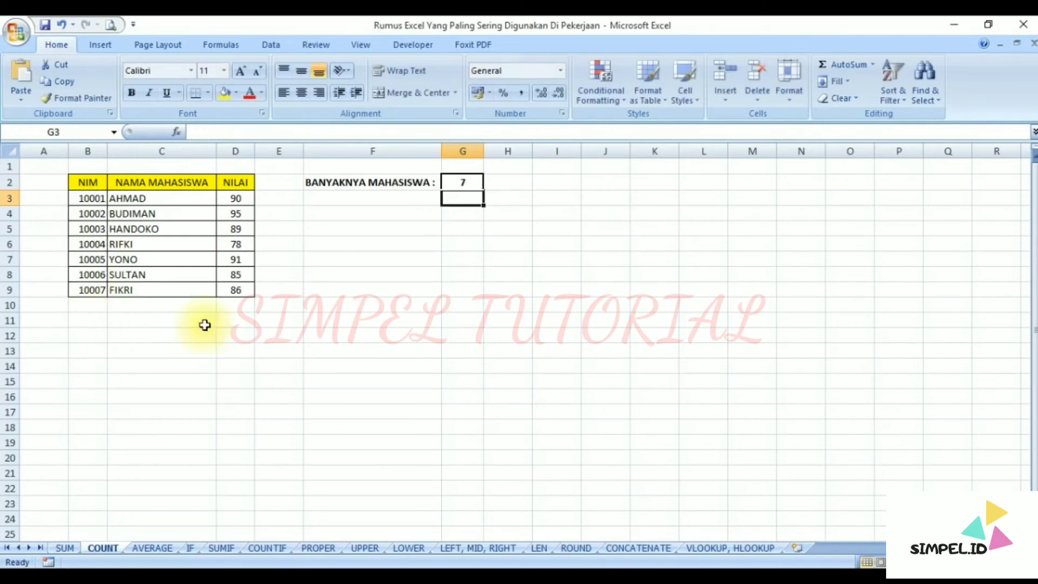
click(371, 305)
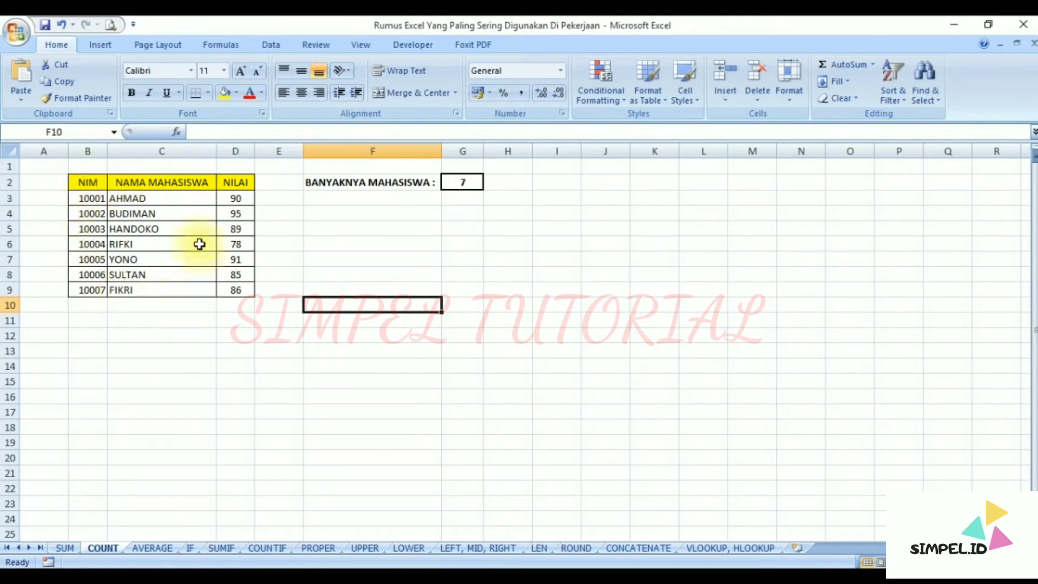
click(459, 181)
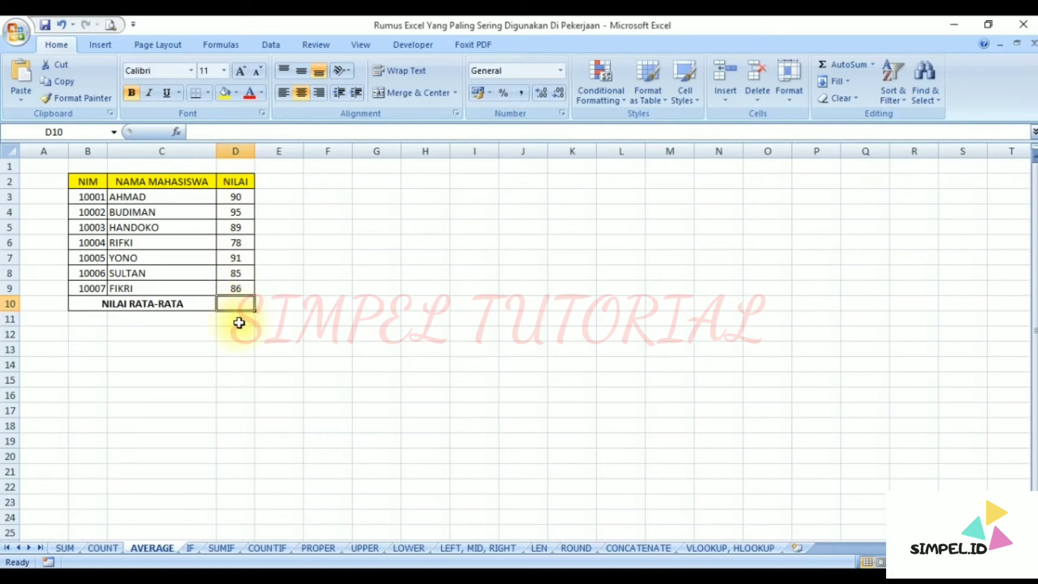
Step: Enter =AVERAGE(D3:D9) in the NILAI RATA-RATA cell D10 of the AVERAGE sheet
text(=ave)
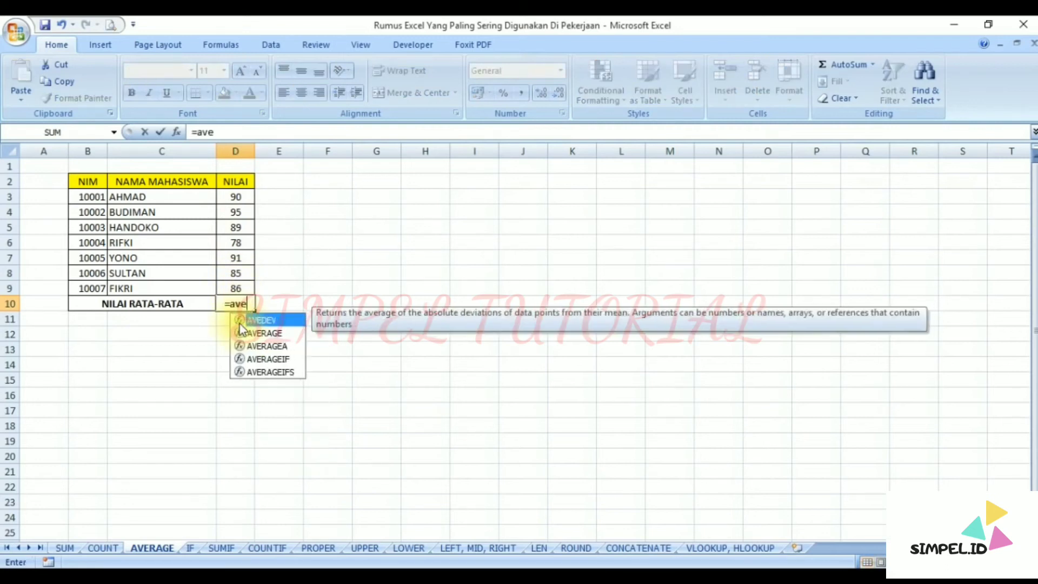
double_click(240, 327)
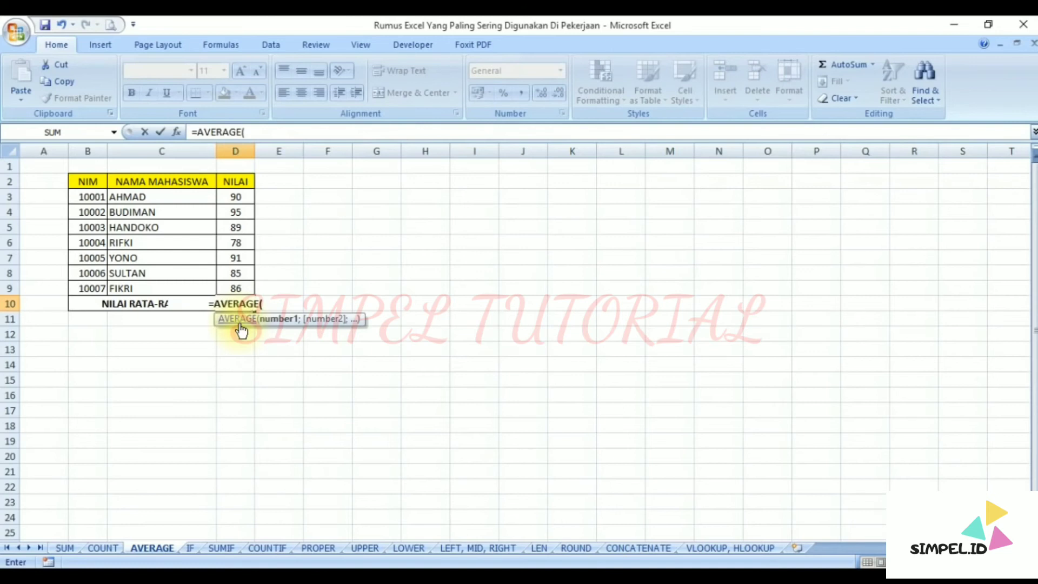
click(239, 196)
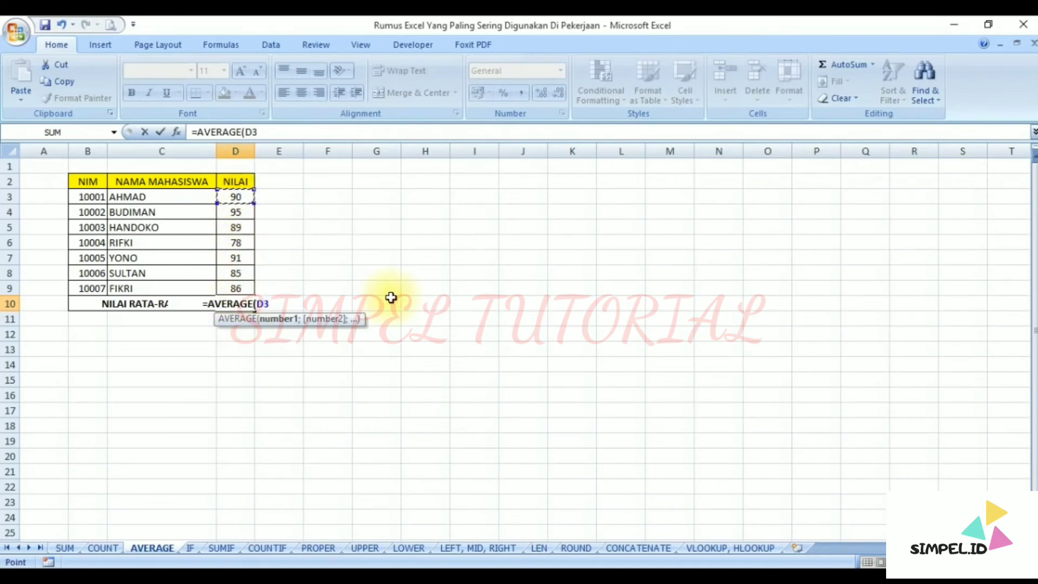
key(shift+Down)
key(shift+Down)
key(shift+Down)
key(shift+Down)
key(shift+Down)
key(shift+Down)
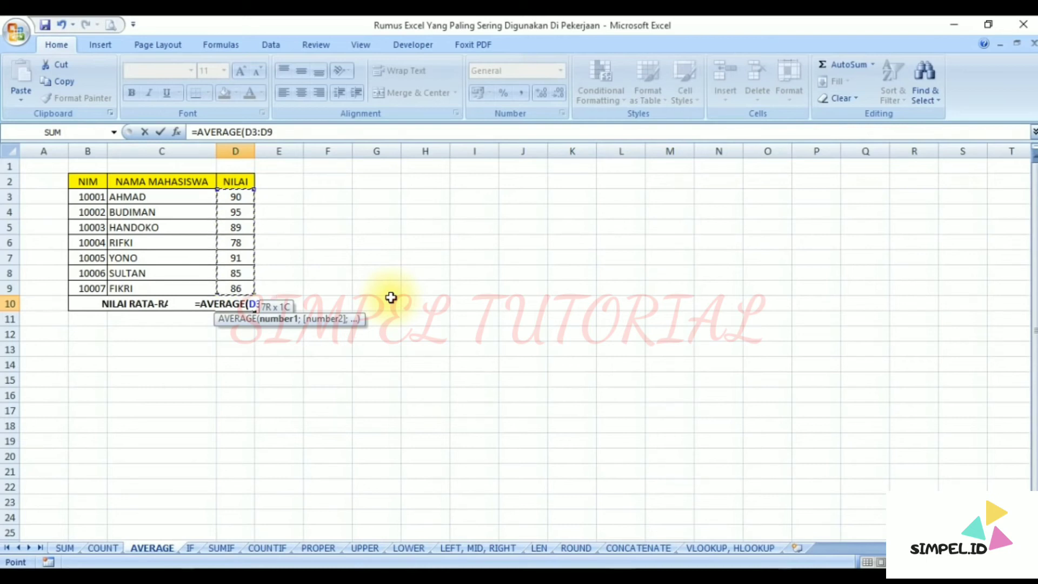
key(Return)
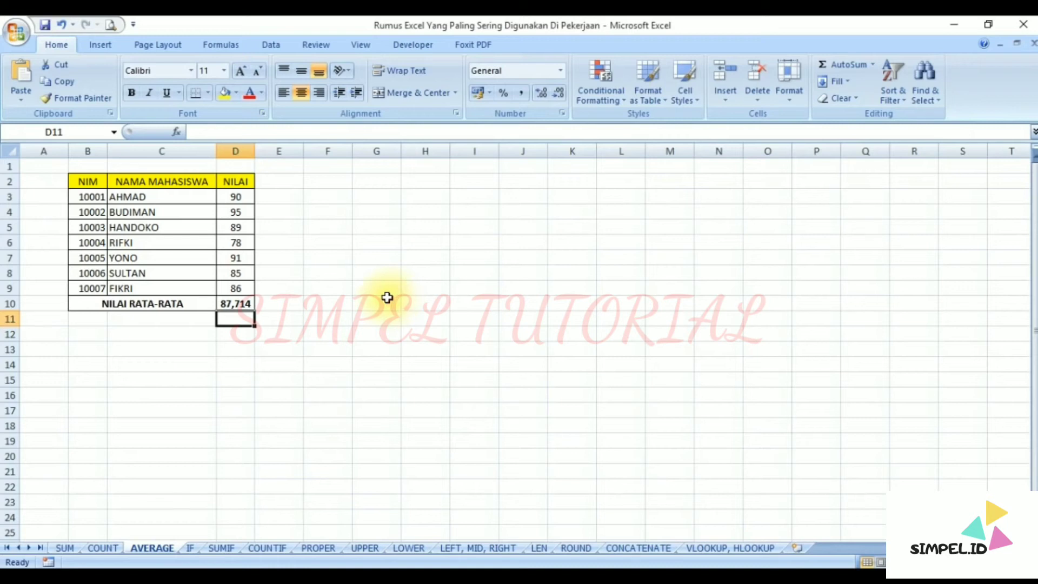
Step: Increase the decimal places shown for the average in D10, and reduce them again by four places
click(236, 305)
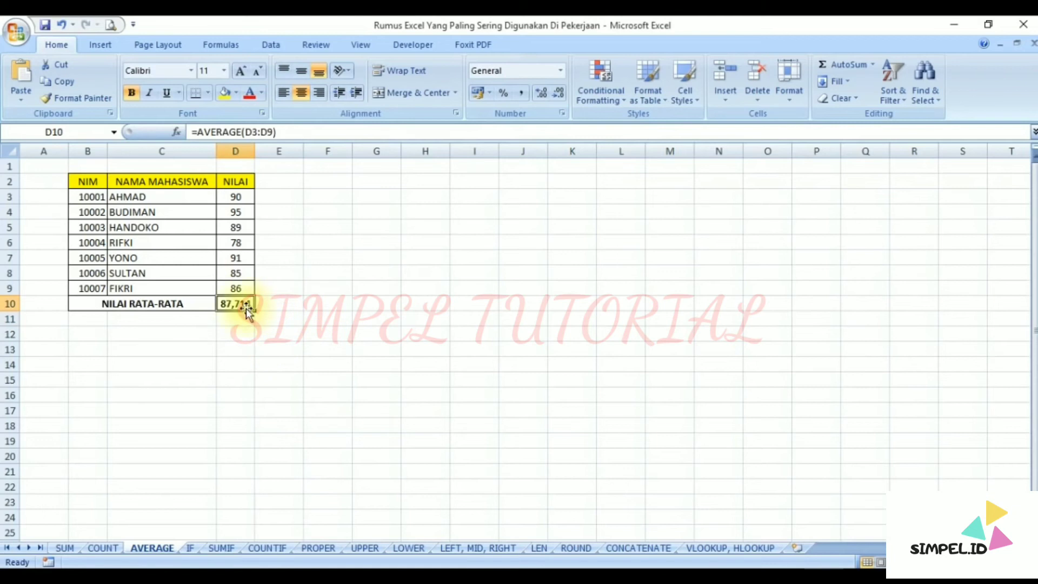
click(542, 95)
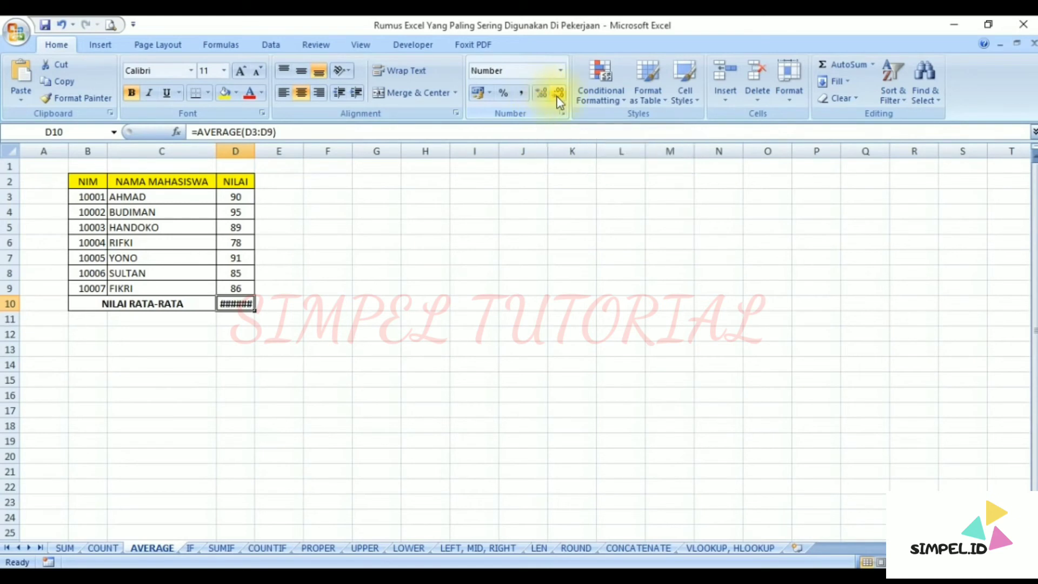
click(559, 96)
click(559, 97)
click(559, 96)
click(559, 96)
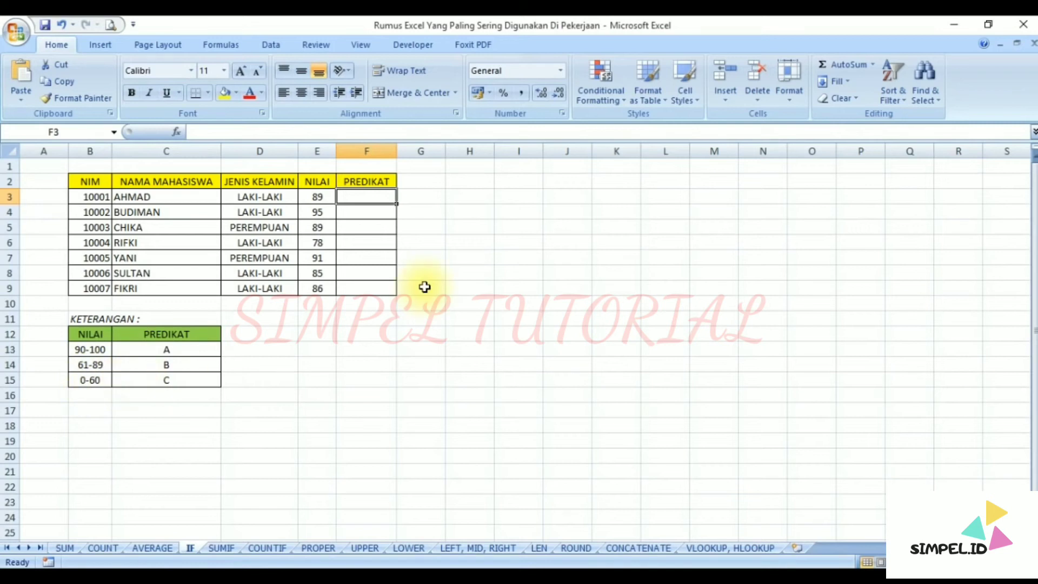
Step: Enter =IF(E3>=90;"A";IF(E3>=61;"B";"C")) in PREDIKAT cell F3 of the IF sheet, accepting the proposed closing-parenthesis correction
text(=IF()
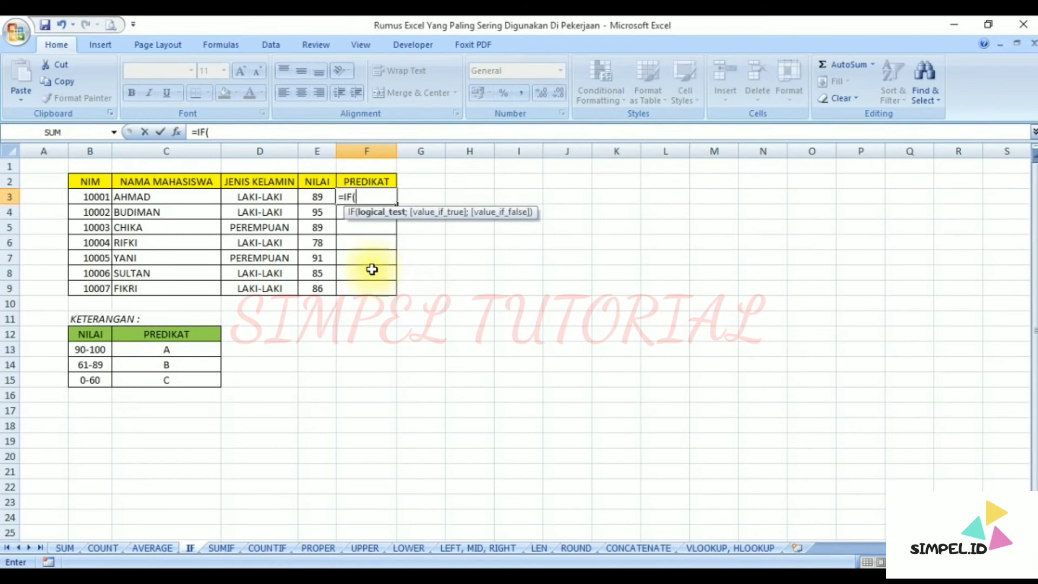
click(316, 197)
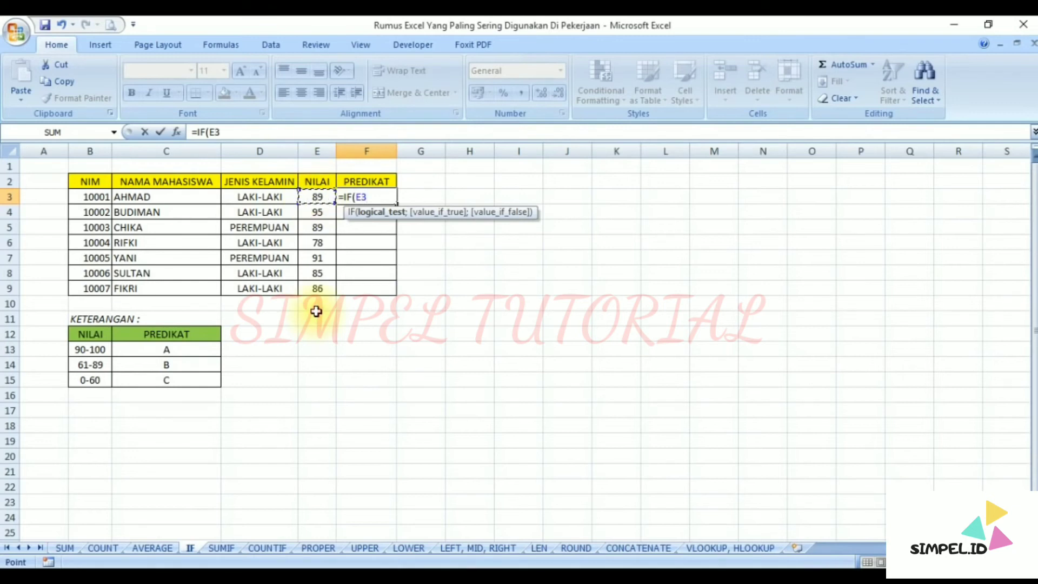
text(;)
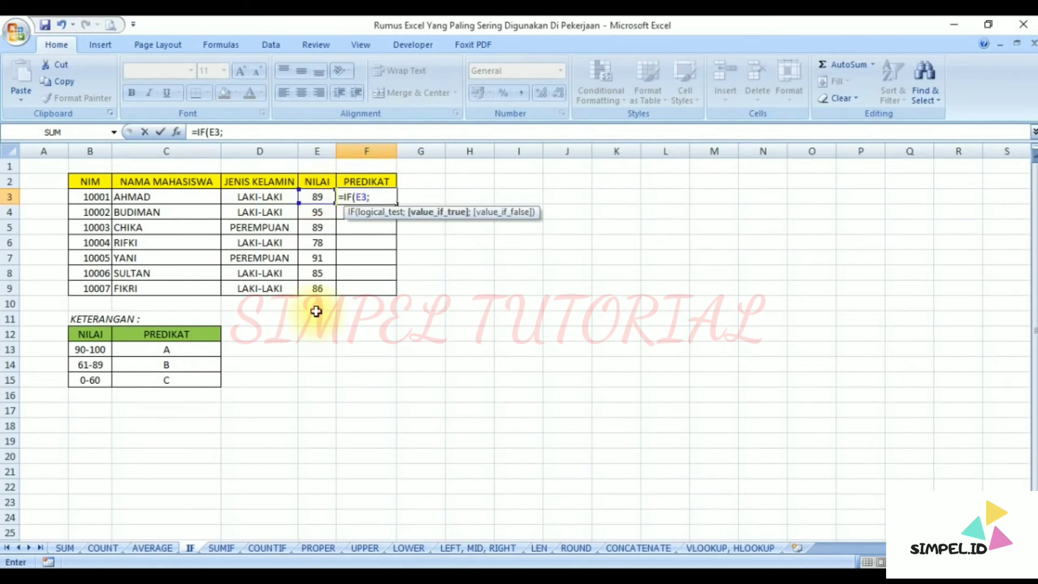
key(BackSpace)
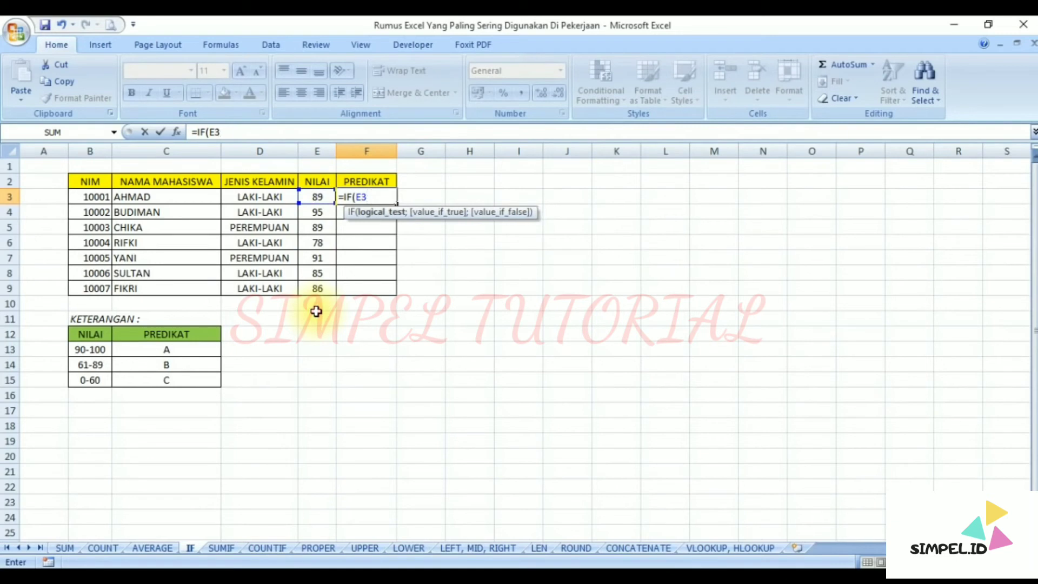
text(>=90;)
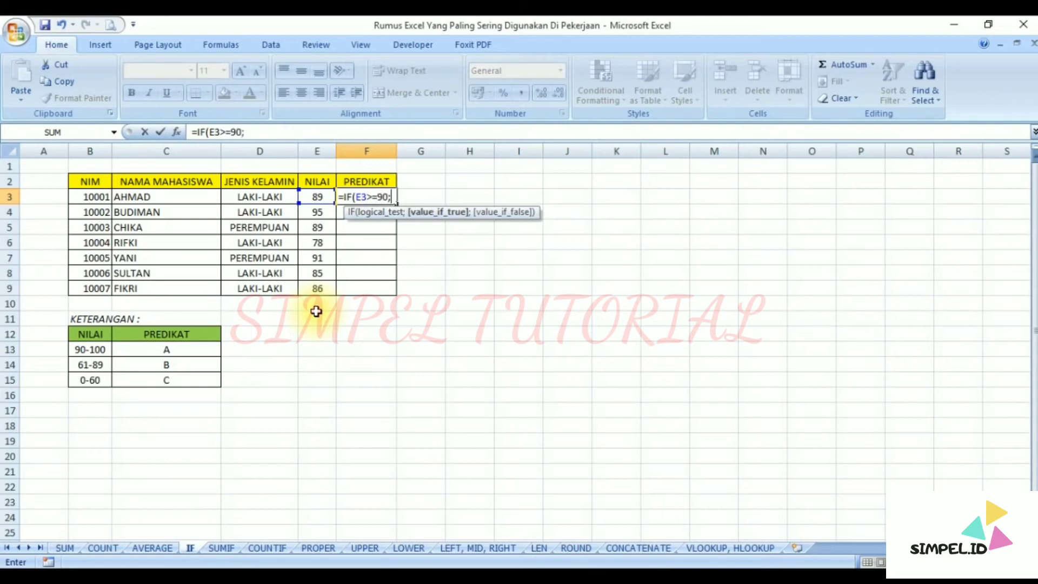
text("A";if)
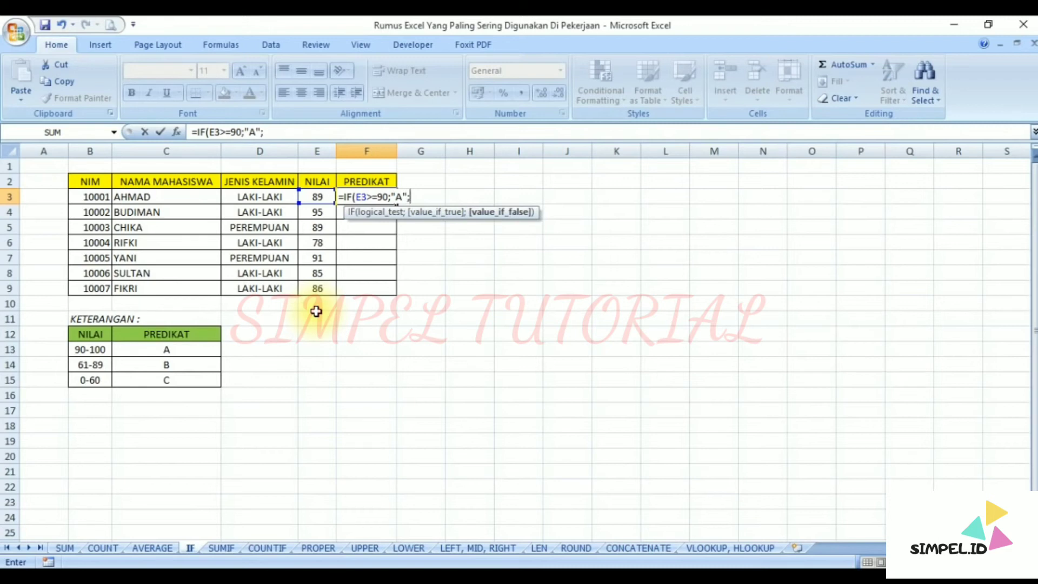
key(Tab)
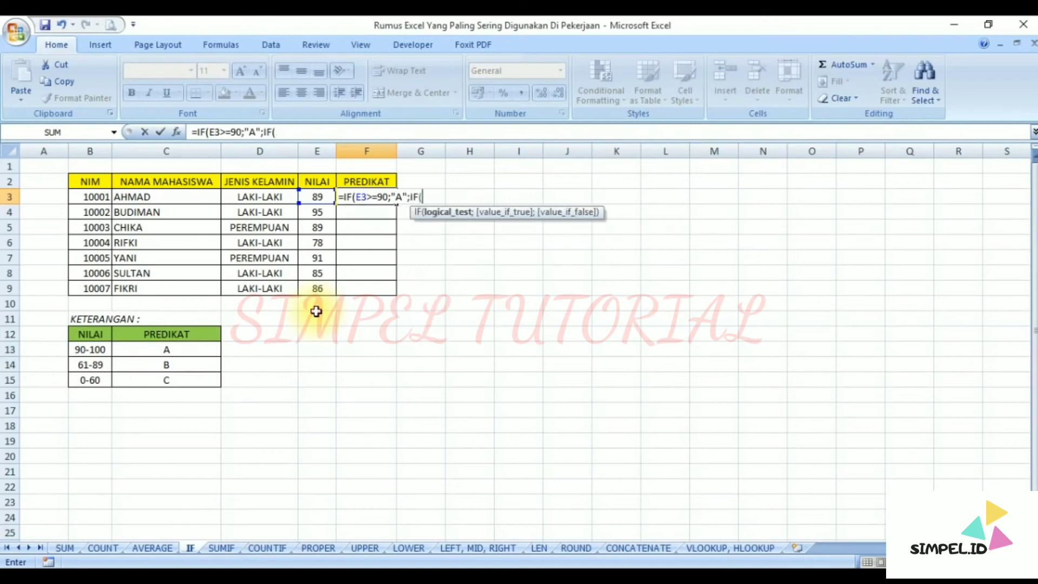
click(311, 194)
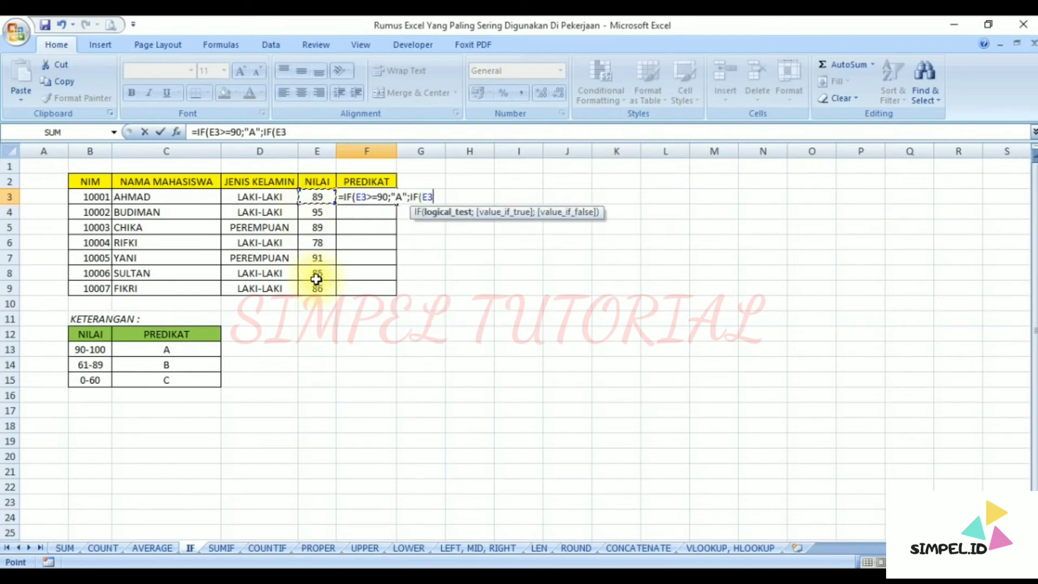
text(>=61;")
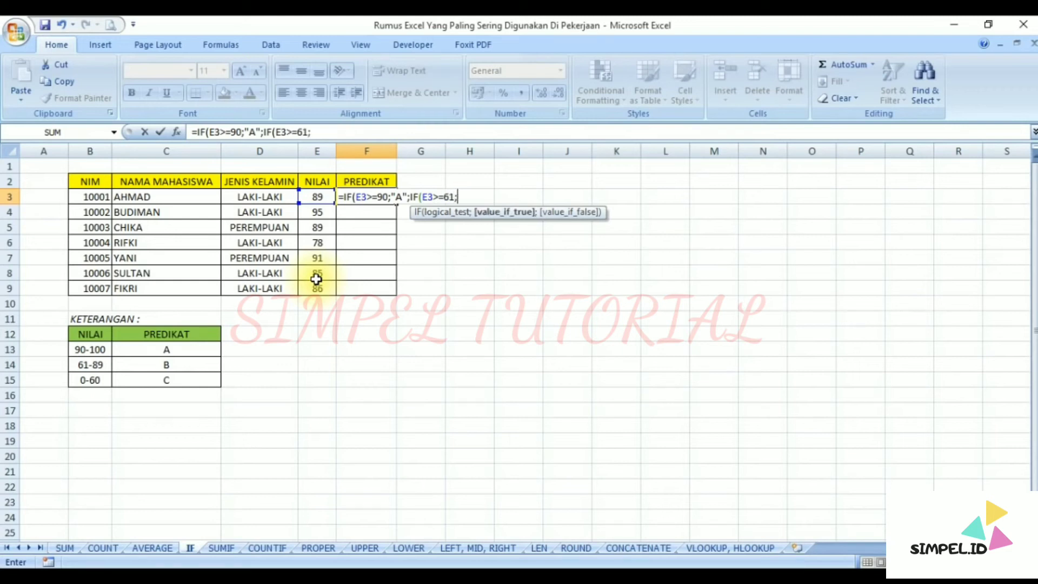
text(B";")
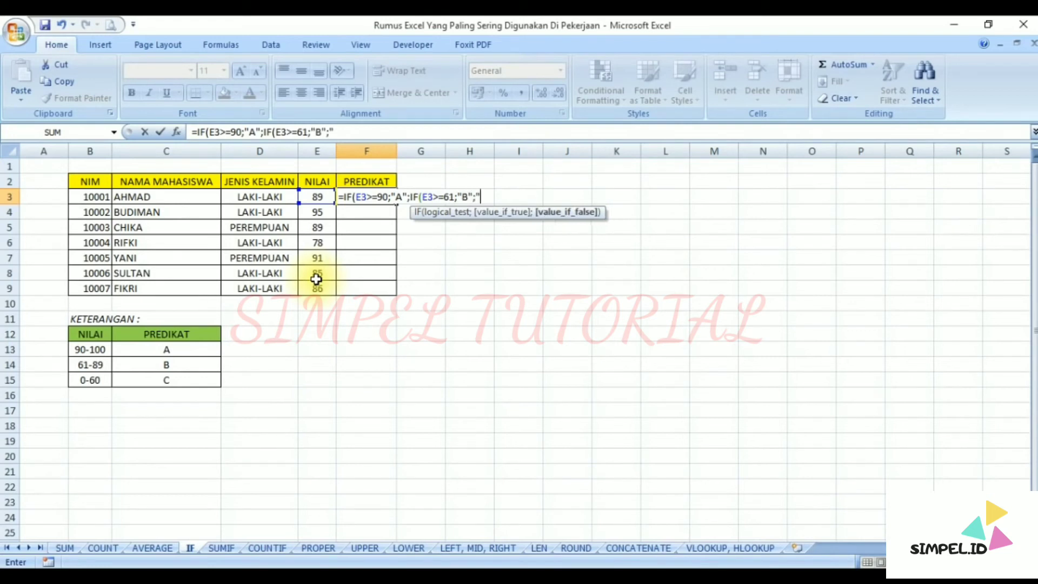
text(C")
key(Return)
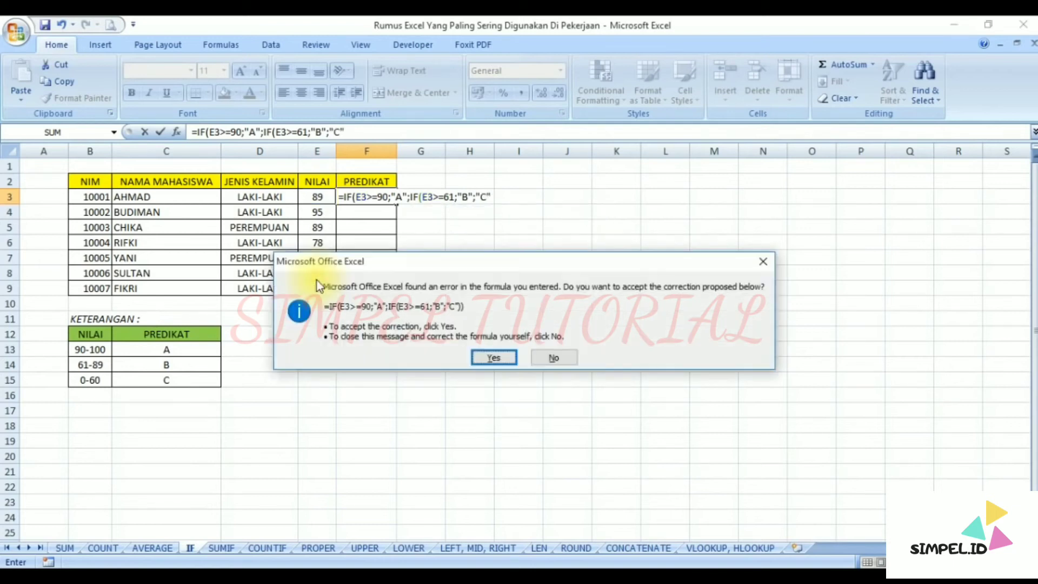
key(Return)
key(Up)
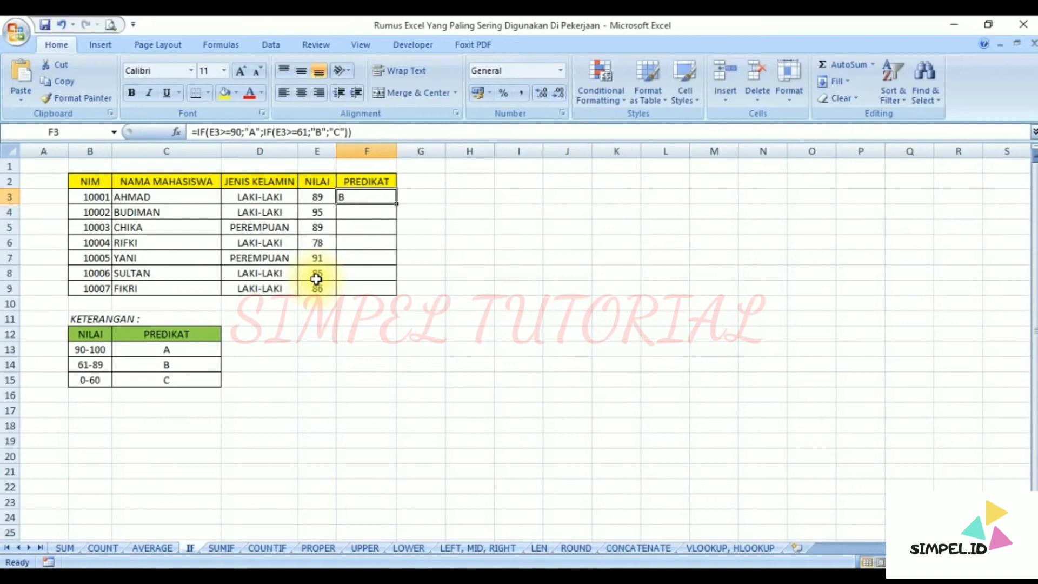
Step: Copy the PREDIKAT formula from F3 to all student rows, filling F3:F9 on the IF sheet
key(ctrl+c)
key(Left)
key(Down)
key(Down)
key(Down)
key(Down)
key(Down)
key(Down)
key(Down)
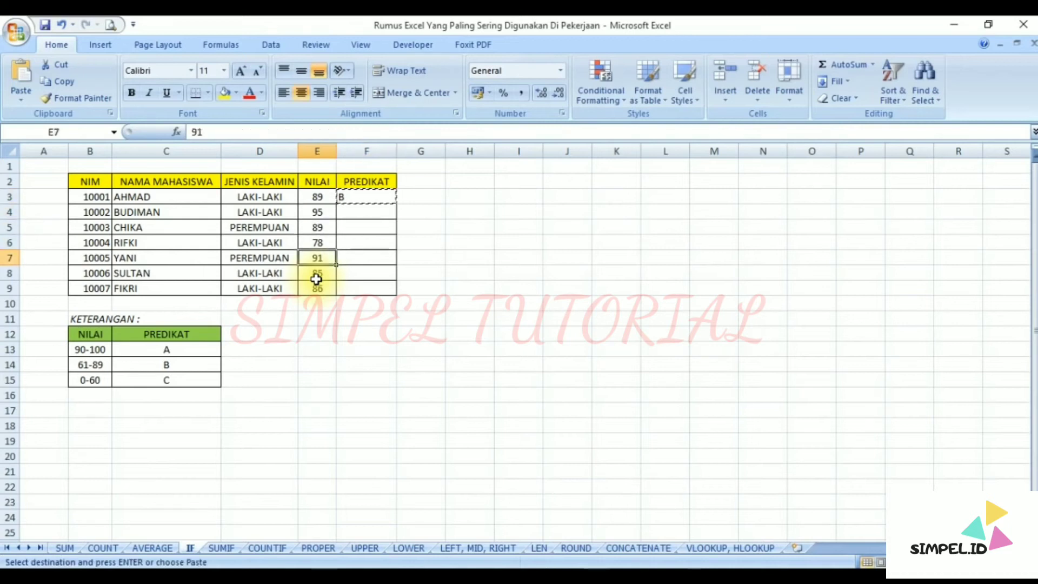
key(Right)
key(Up)
key(ctrl+shift+Up)
key(Return)
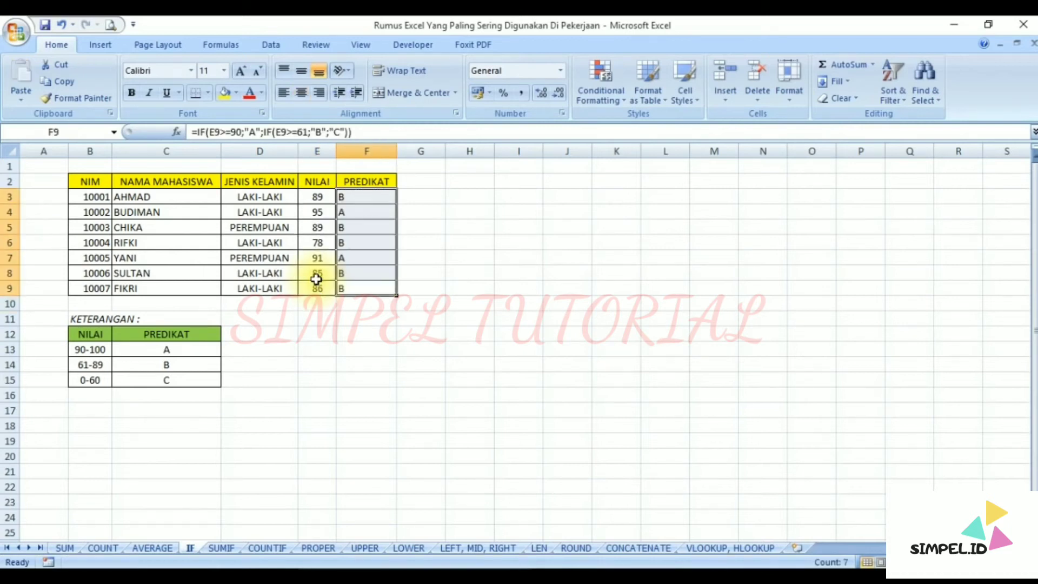
Step: Test the A/B boundary by setting the first NILAI score in E3 to 90 and restoring it to 89
key(Up)
key(Up)
key(Up)
key(Up)
key(Up)
key(Up)
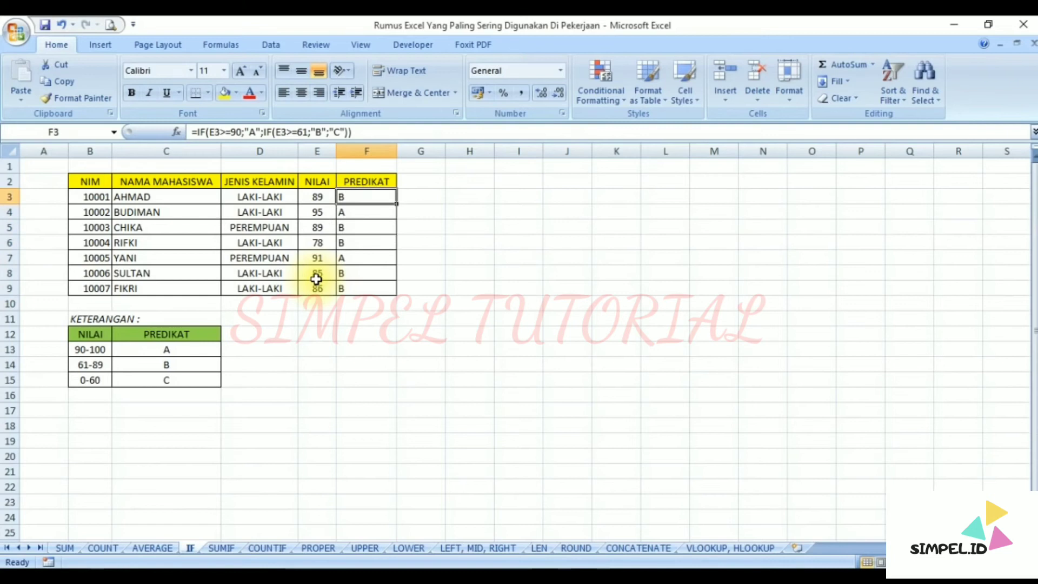
key(Left)
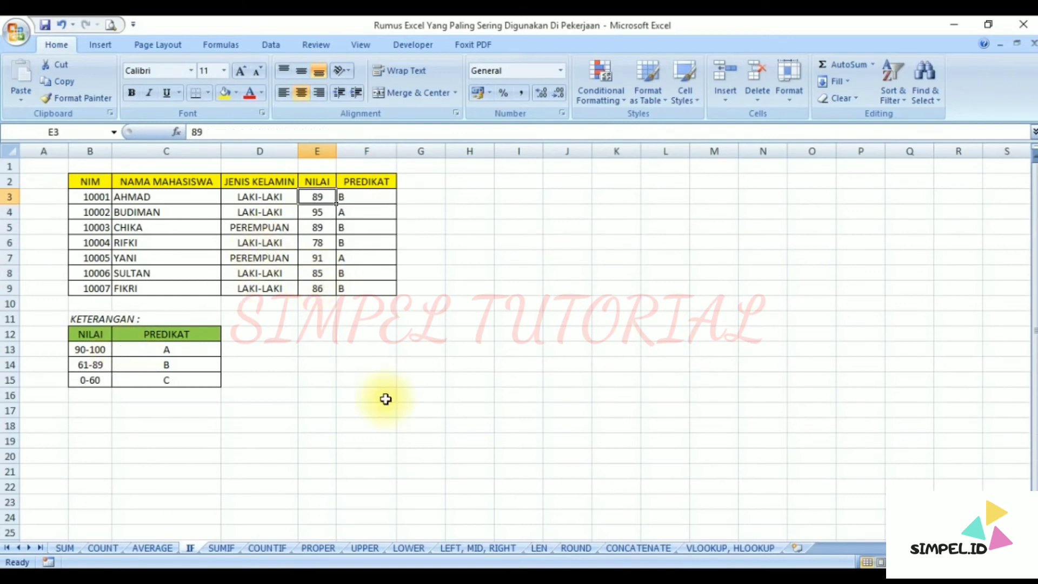
text(90)
key(Return)
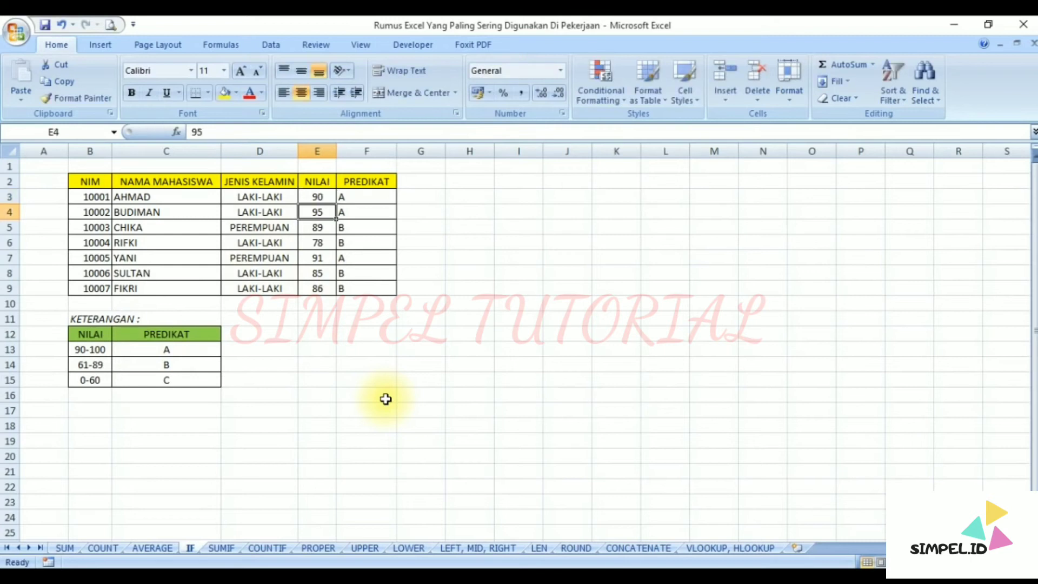
key(Up)
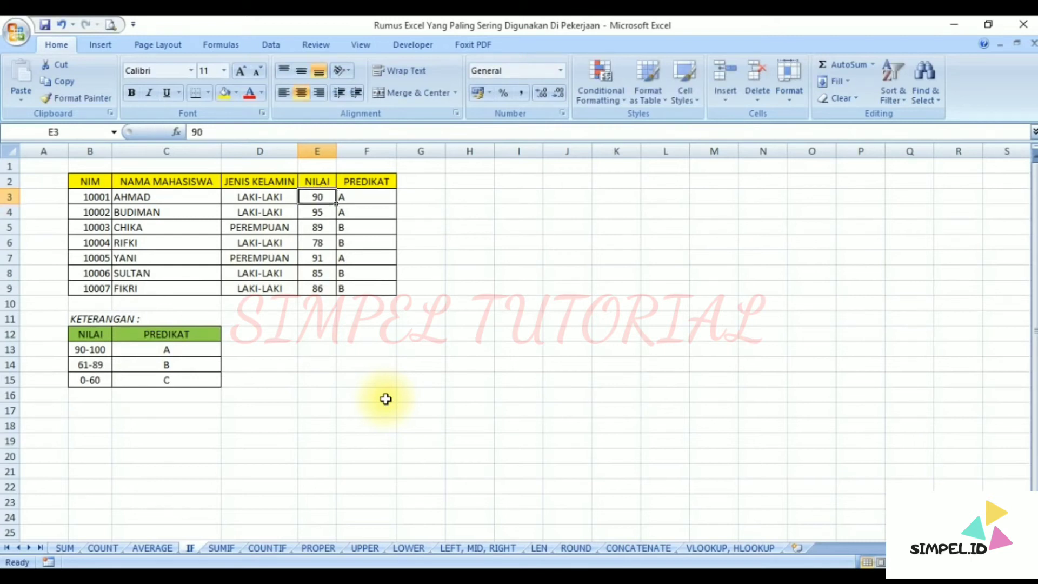
text(89)
key(Return)
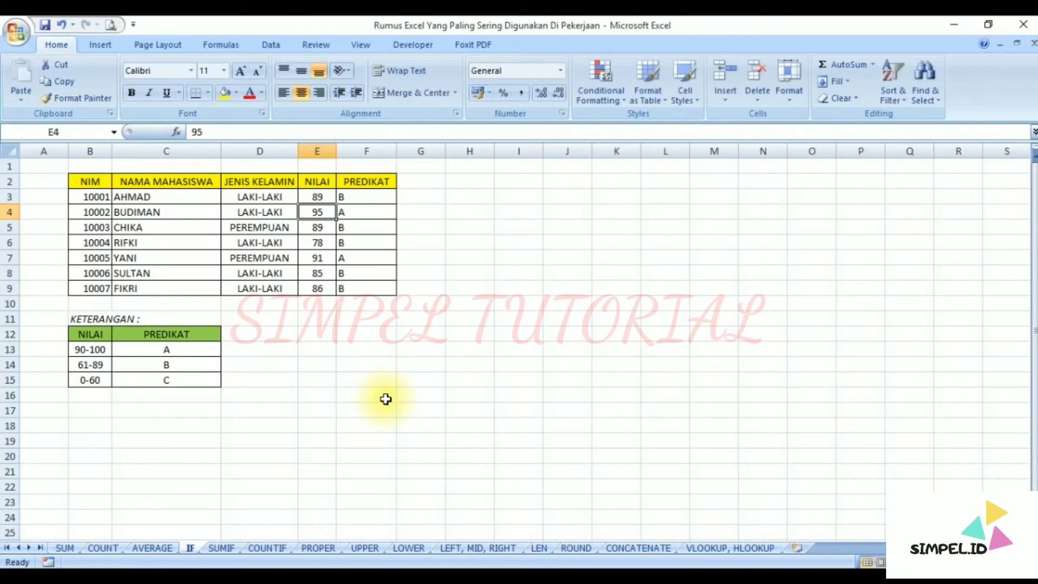
Step: Test the B/C boundary by setting the first NILAI score in E3 to 61 and reducing it to 60
key(Up)
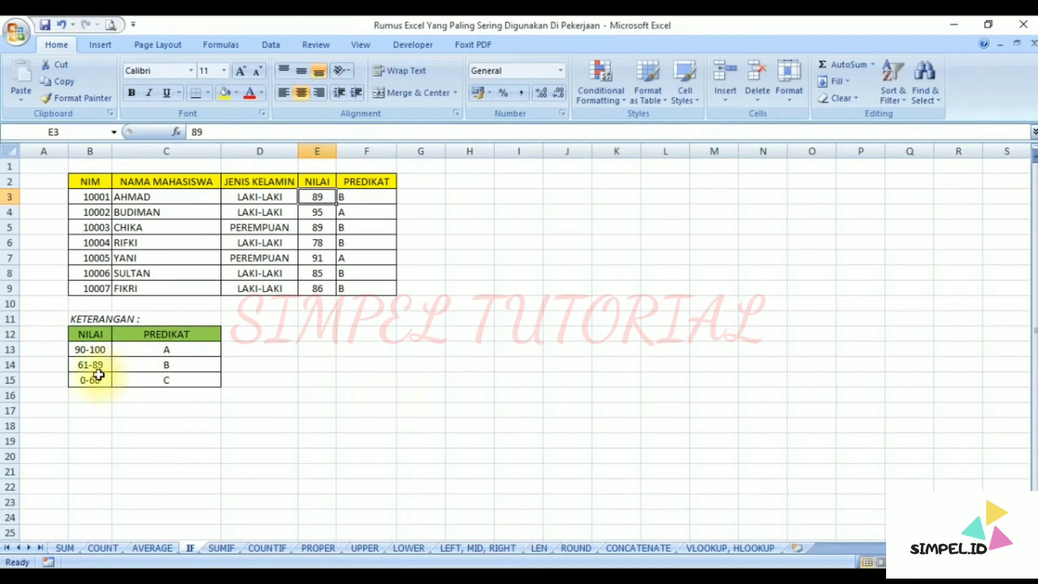
text(6)
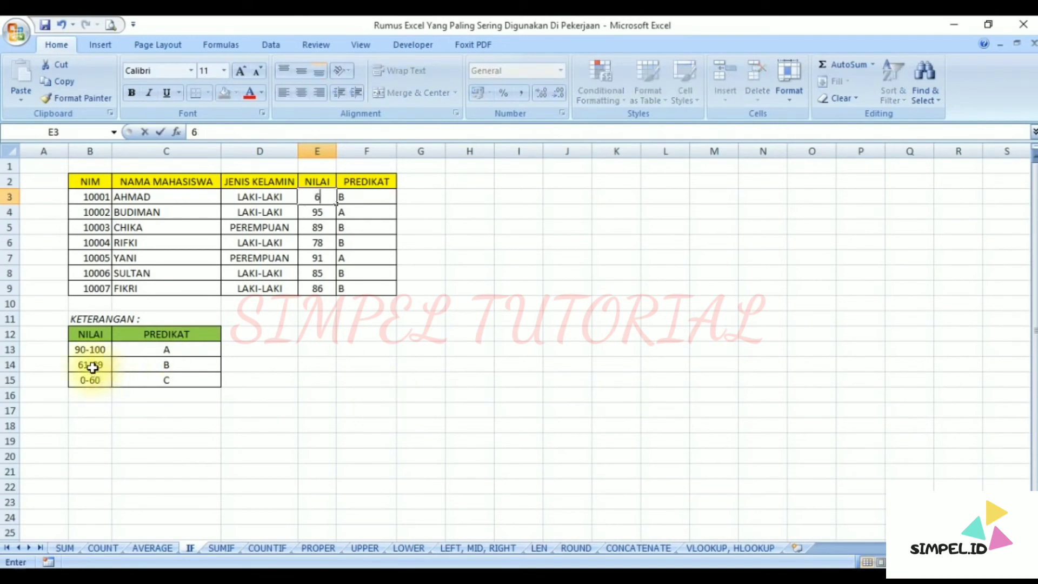
text(1)
key(Return)
key(Up)
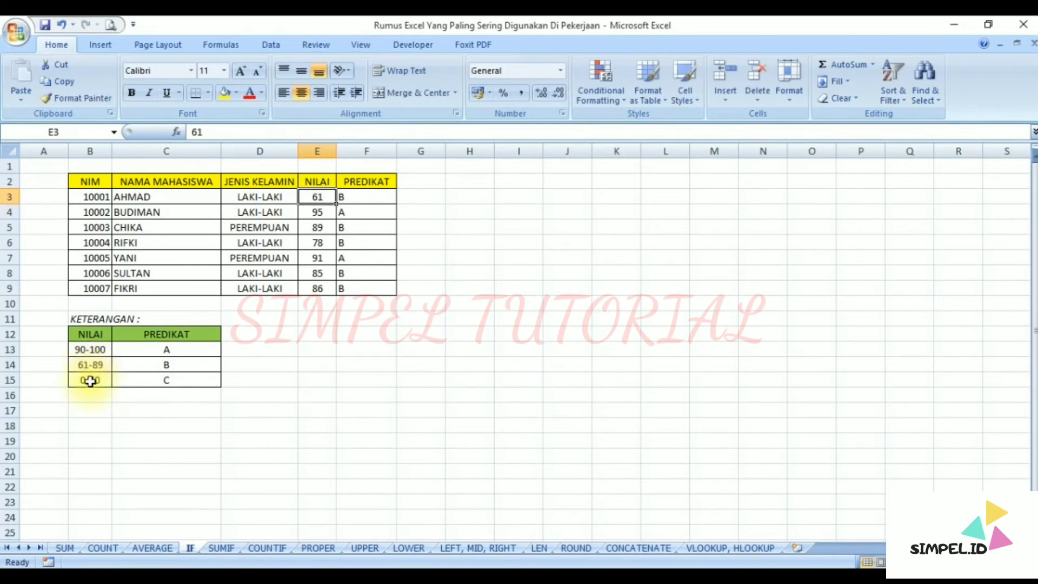
text(60)
key(Return)
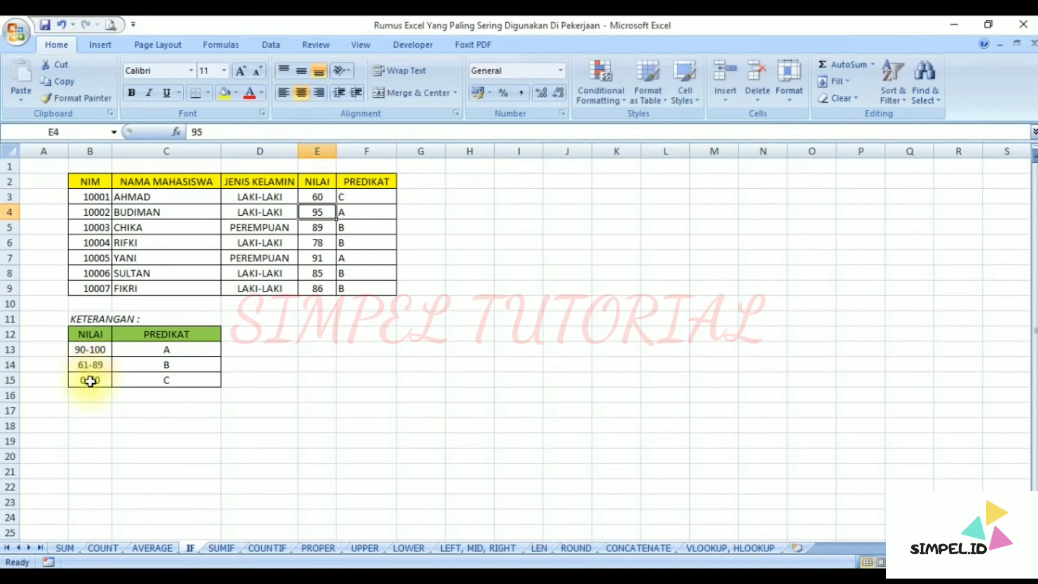
key(Up)
key(Right)
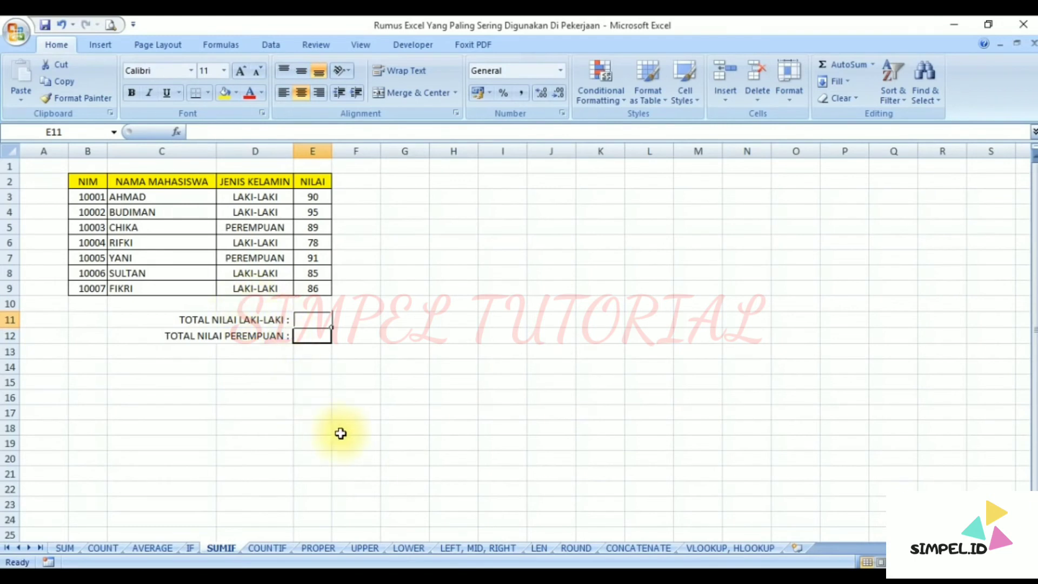
Step: Enter =SUMIF(D3:D9;"LAKI-LAKI";E3:E9) in the TOTAL NILAI LAKI-LAKI cell E11 of the SUMIF sheet
text(=SUM)
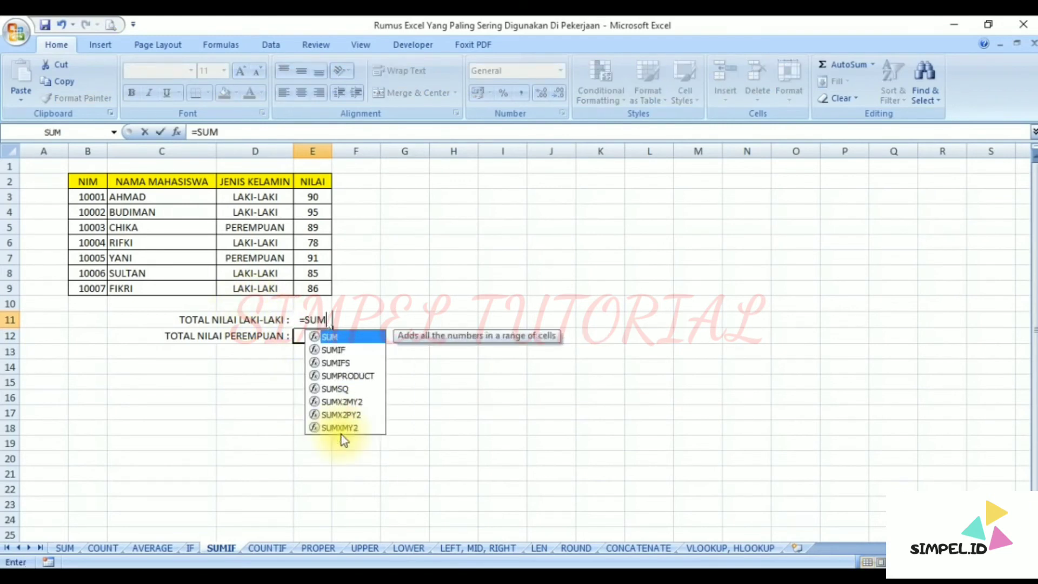
text(IF()
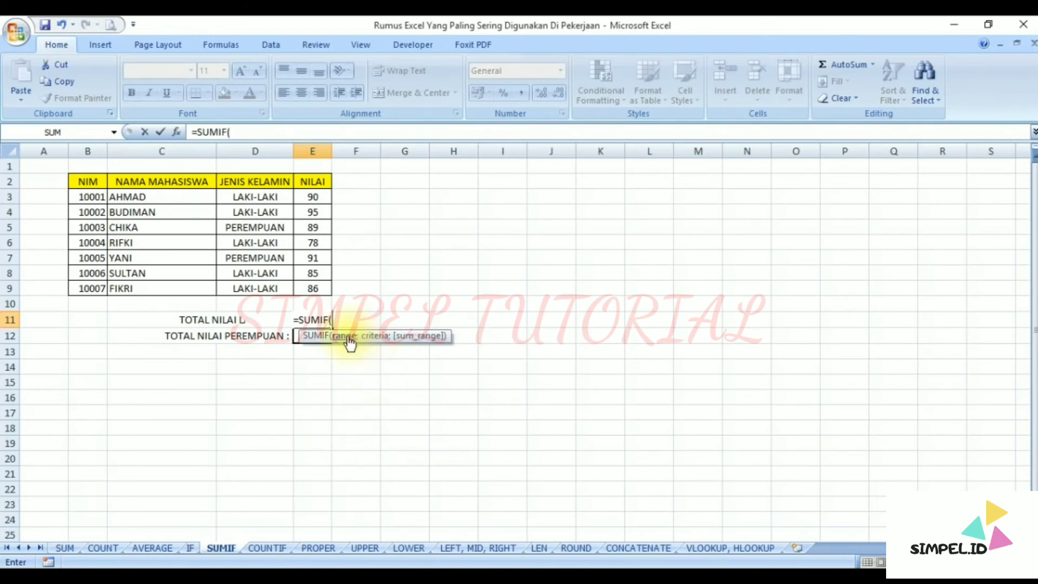
click(257, 196)
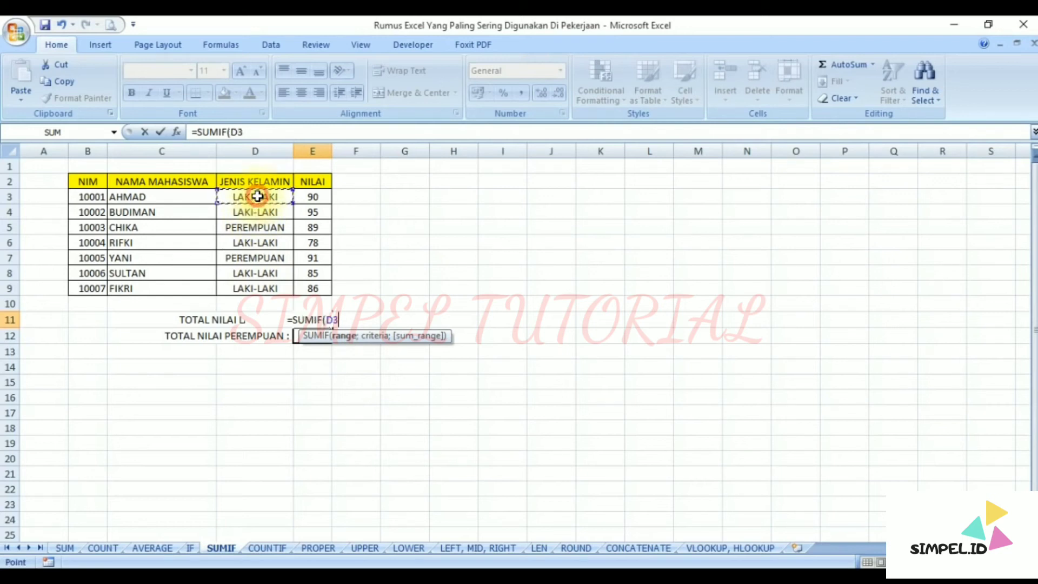
drag(258, 196, 257, 288)
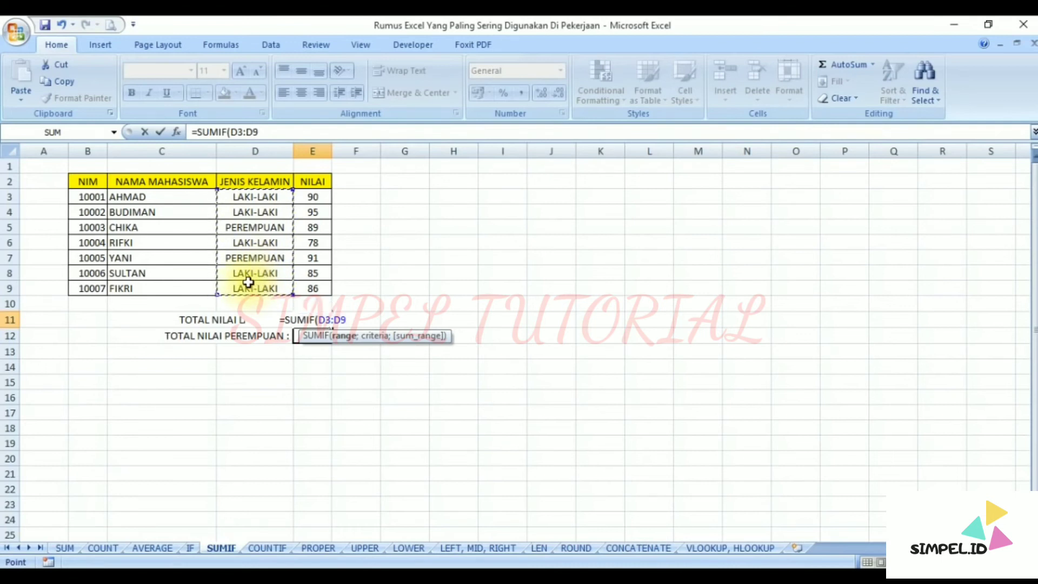
text(;)
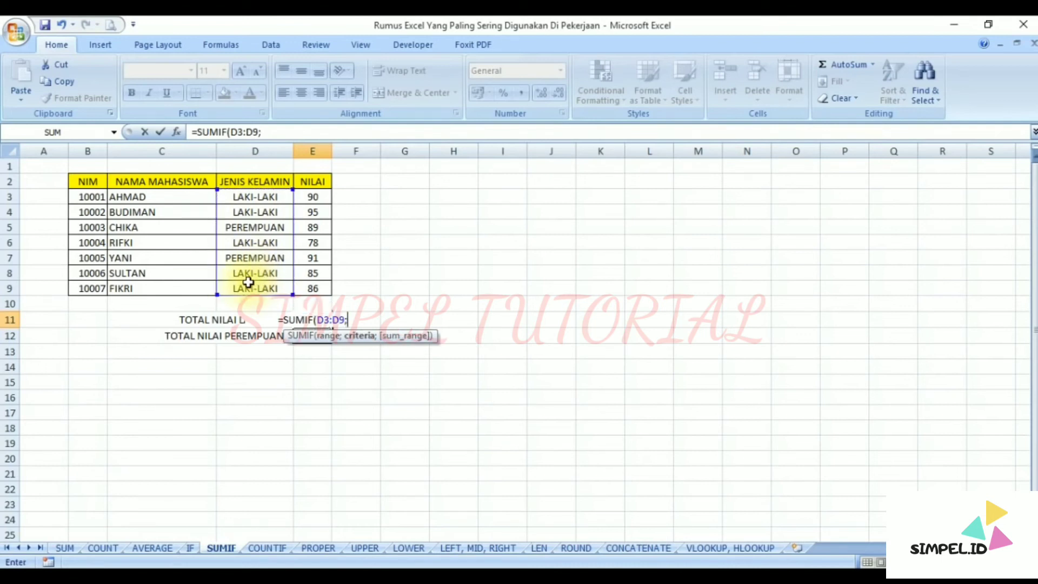
text("L)
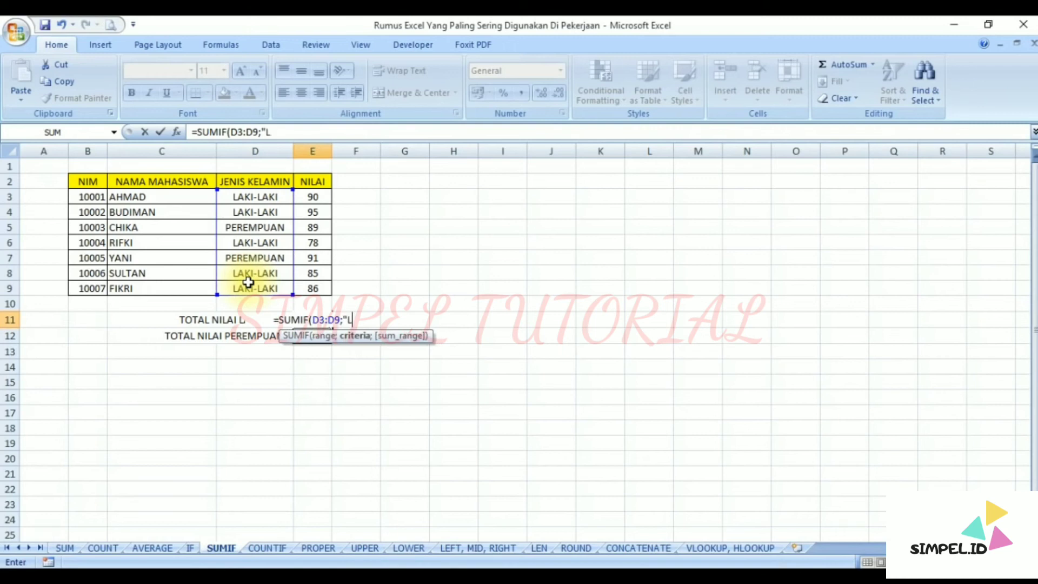
text(AKI-LAKI)
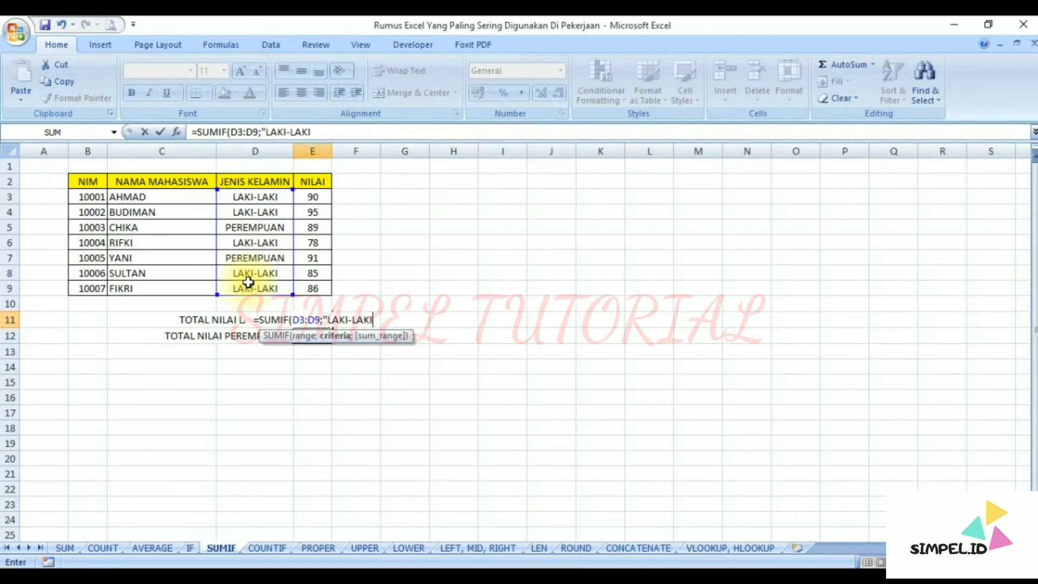
text(")
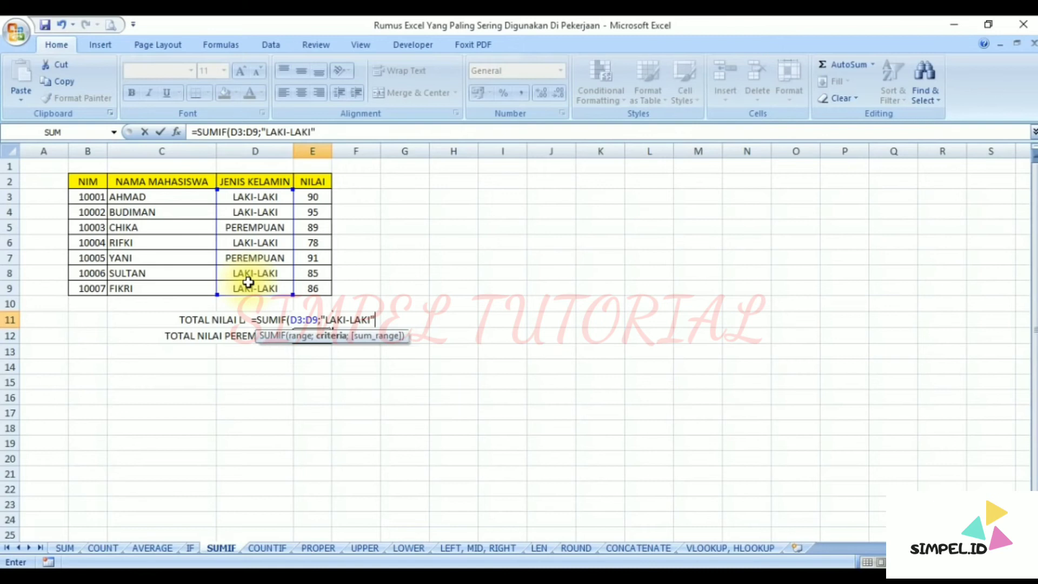
text(;)
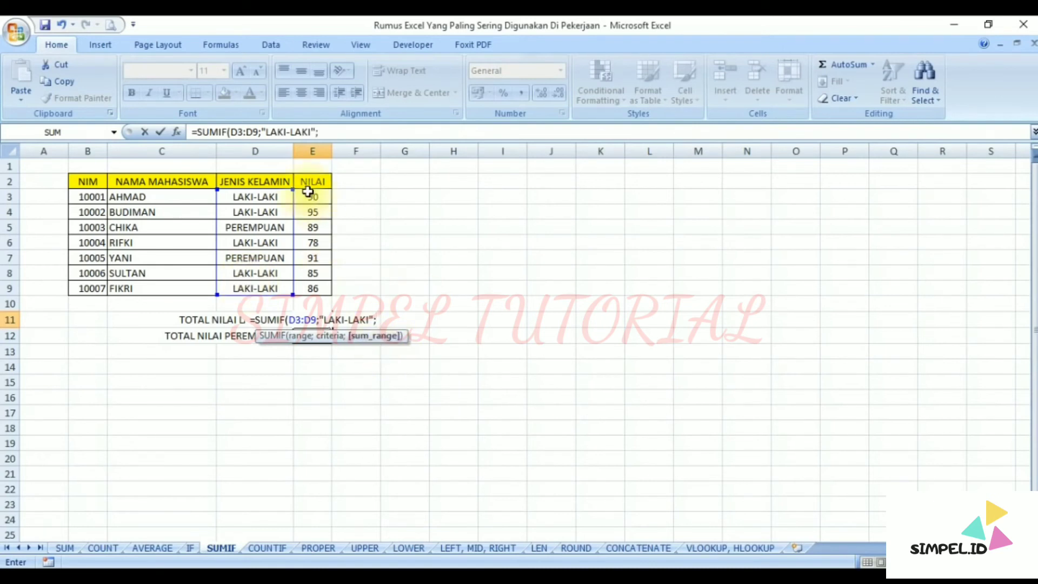
drag(308, 192, 310, 294)
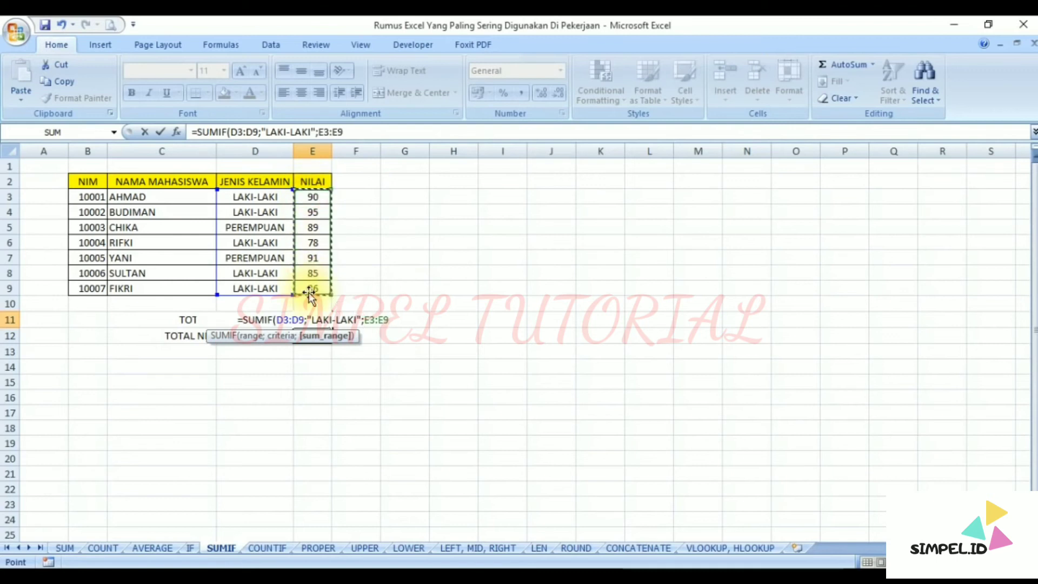
key(Return)
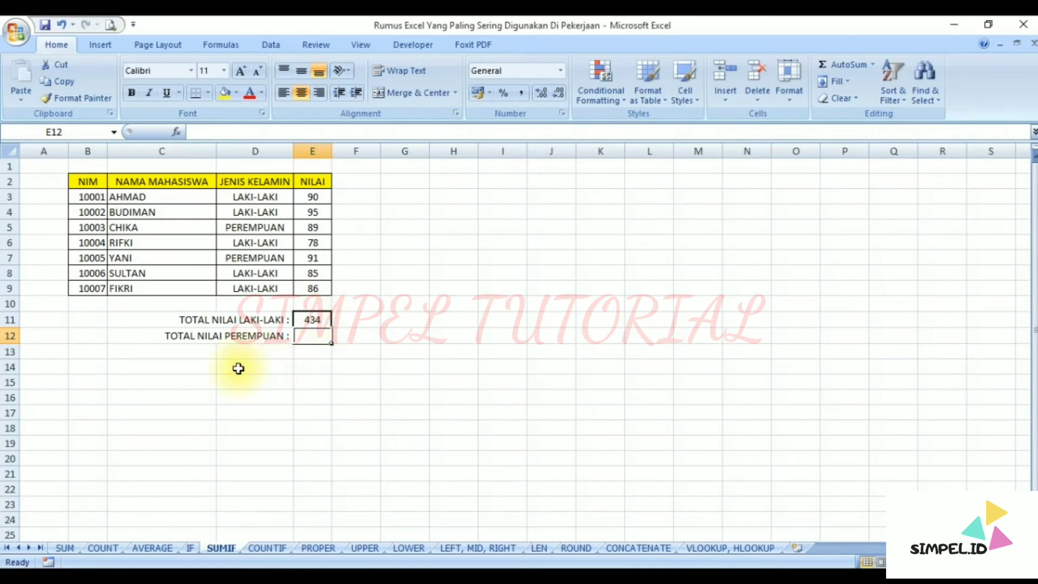
Step: Enter =SUMIF(D3:D9;"PEREMPUAN";E3:E9) in the TOTAL NILAI PEREMPUAN cell E12
text(=SUMIF()
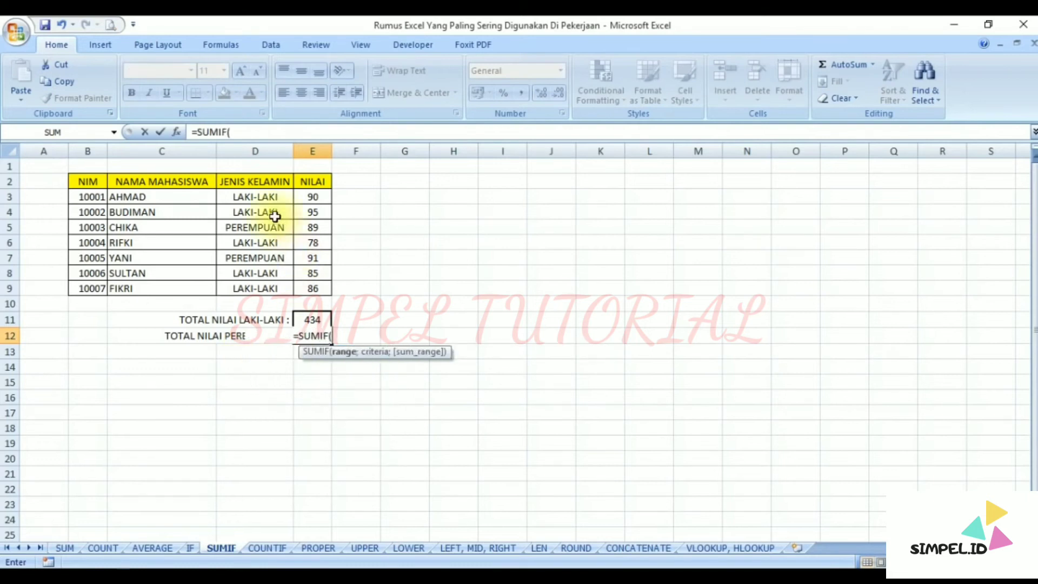
drag(262, 197, 259, 288)
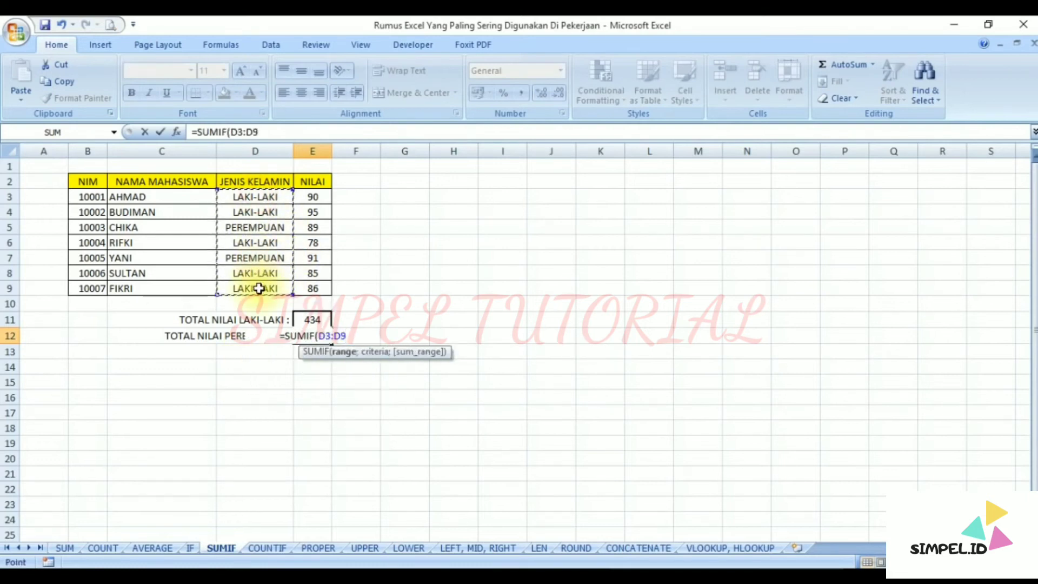
text(;"P)
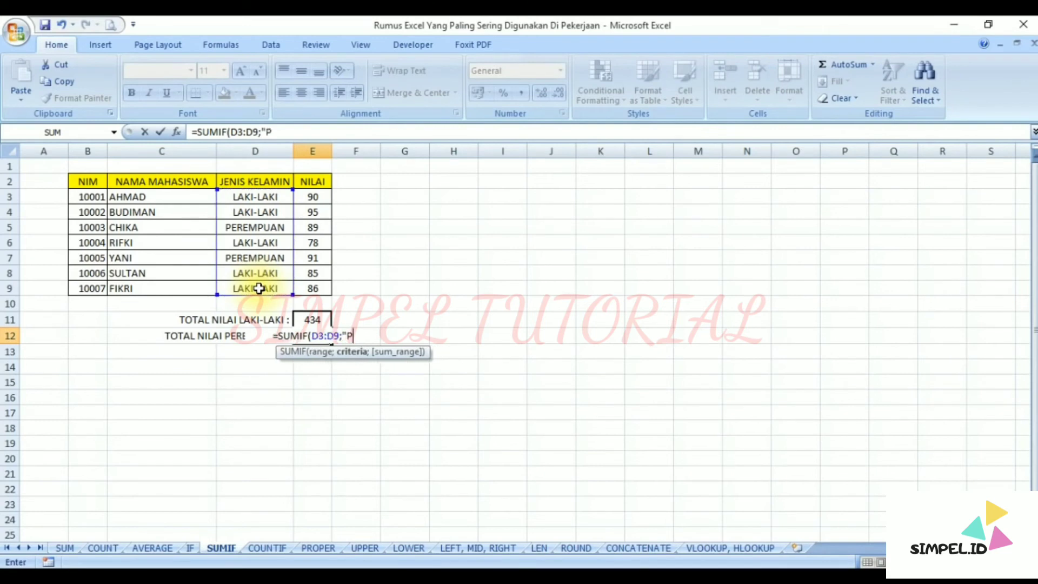
text(EREMPUAN";)
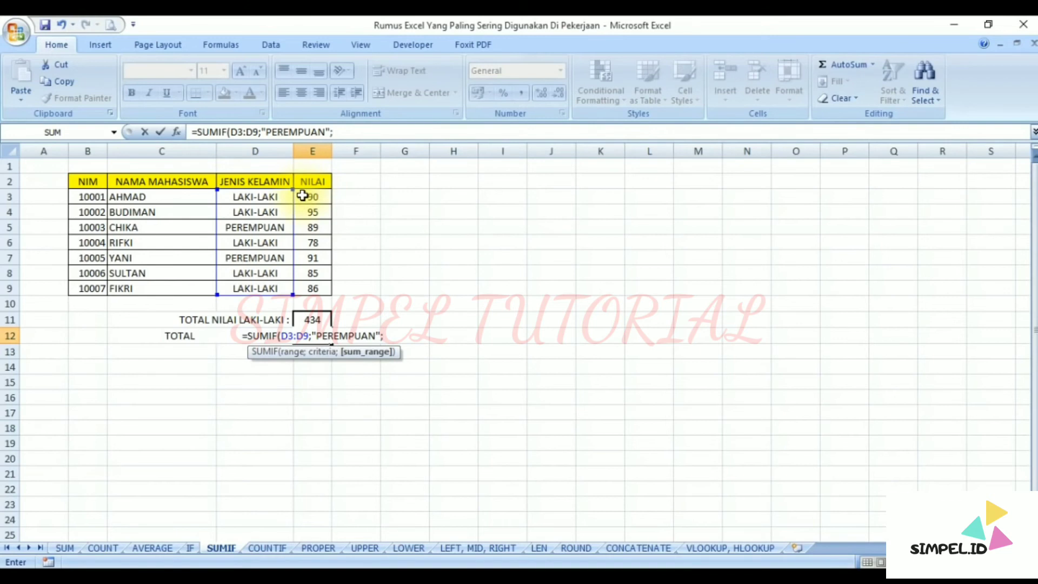
drag(306, 196, 305, 286)
key(Return)
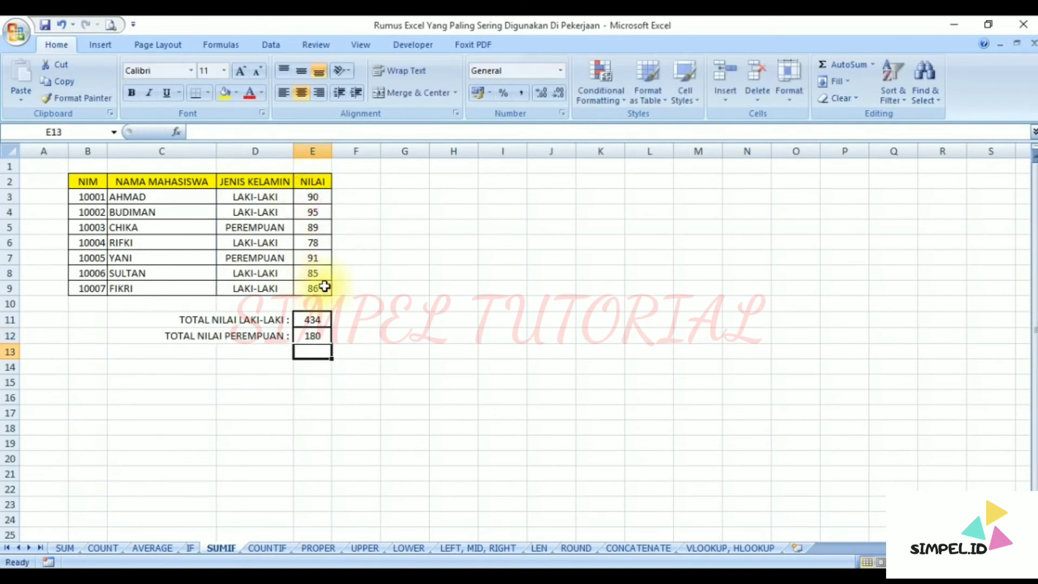
click(287, 401)
click(342, 396)
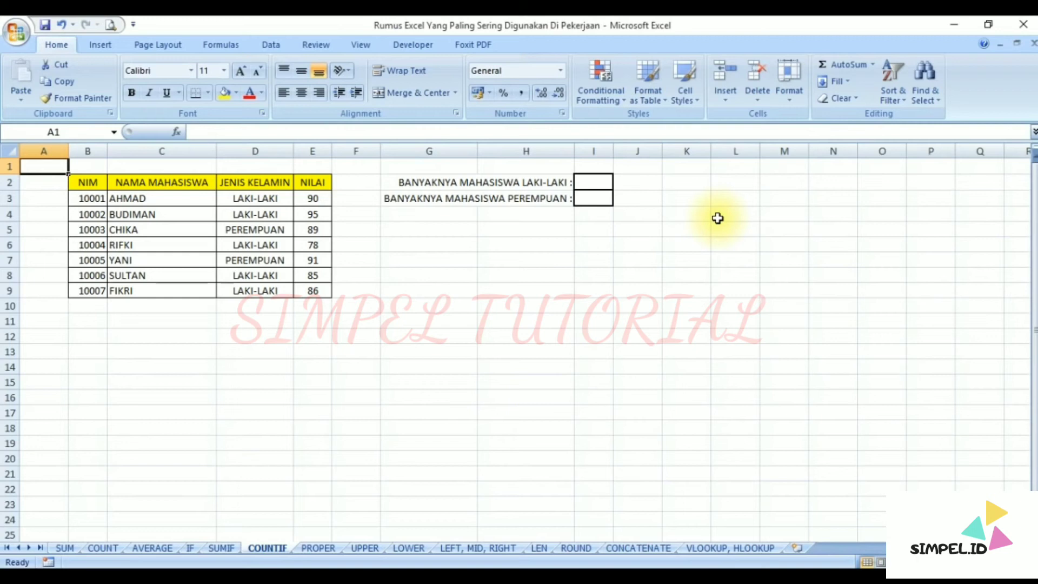
Step: Enter =COUNTIF(D3:D9;"LAKI-LAKI") in the BANYAKNYA MAHASISWA LAKI-LAKI cell I2 of the COUNTIF sheet
click(601, 184)
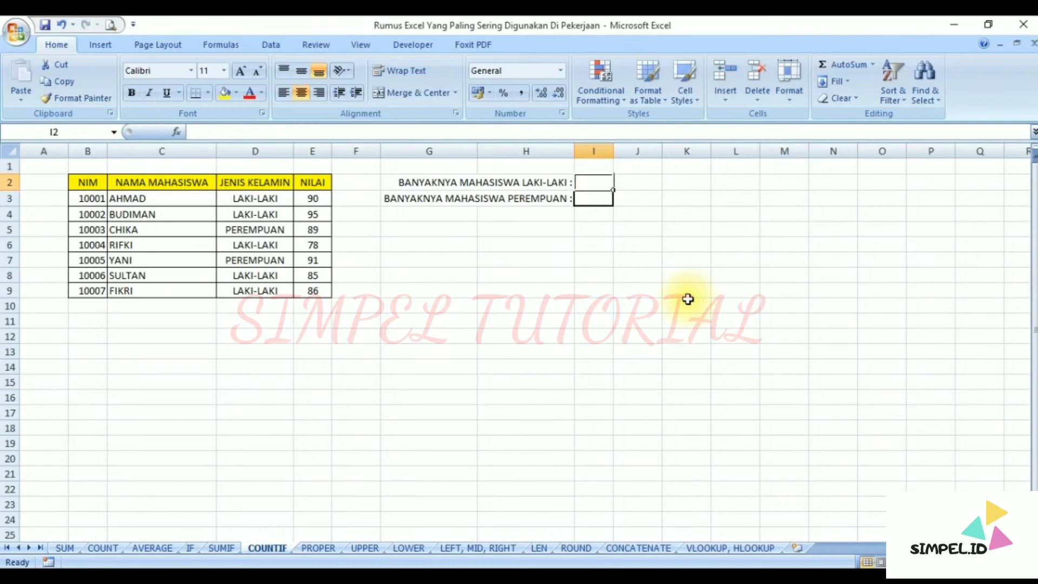
text(=c)
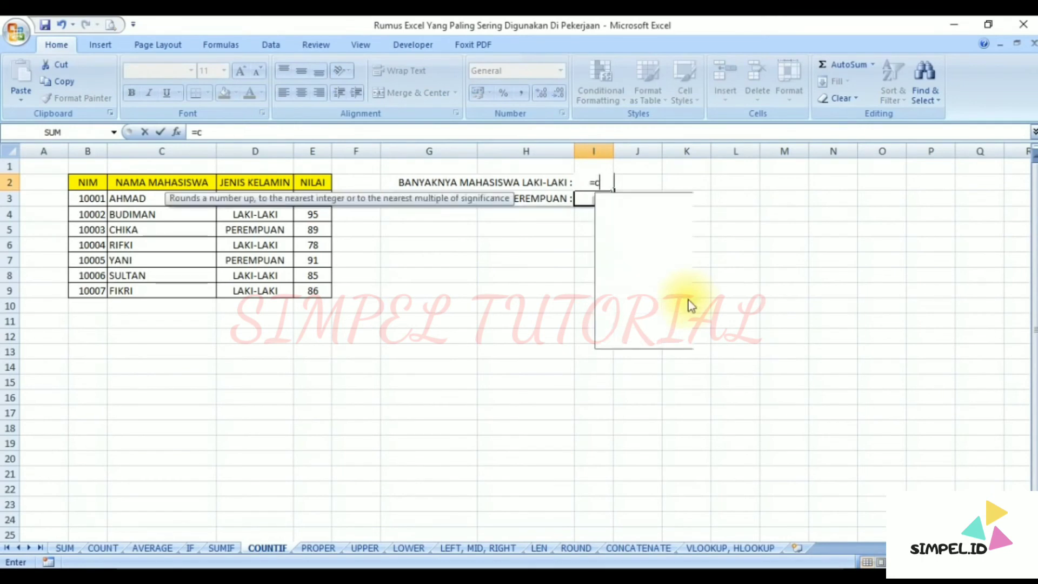
text(ountif)
key(Tab)
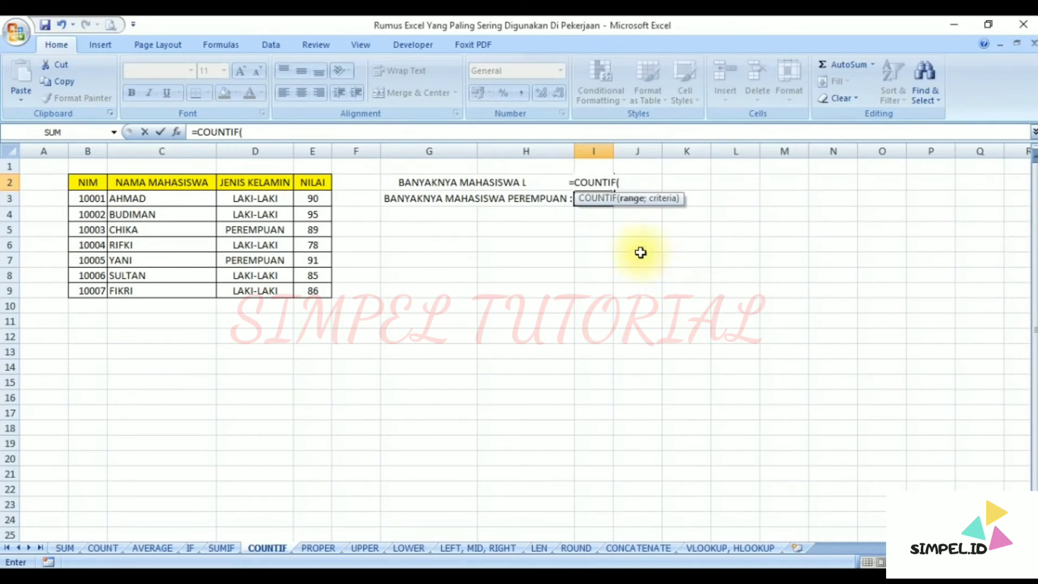
click(277, 199)
drag(277, 199, 273, 291)
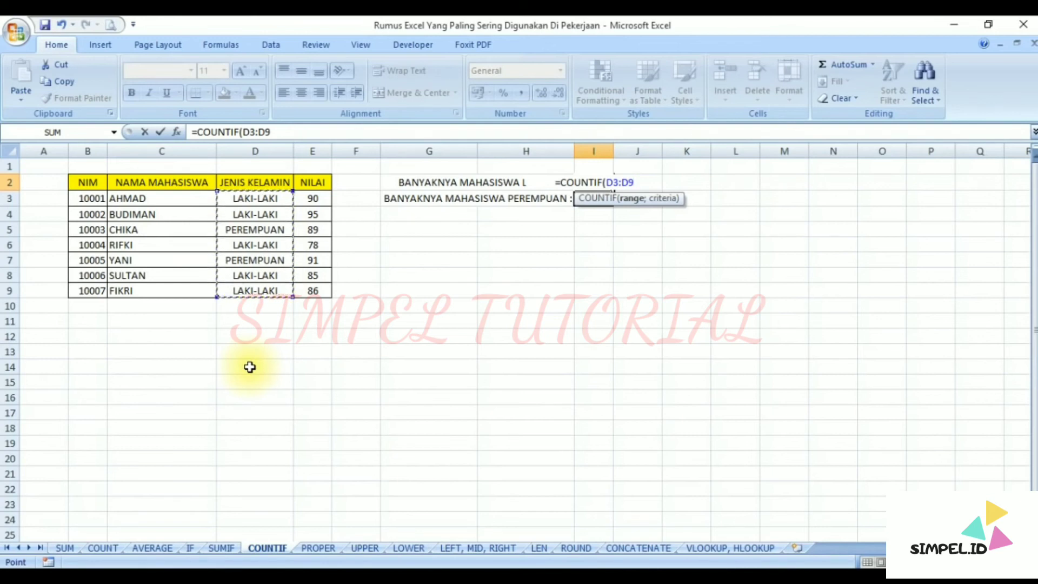
text(;)
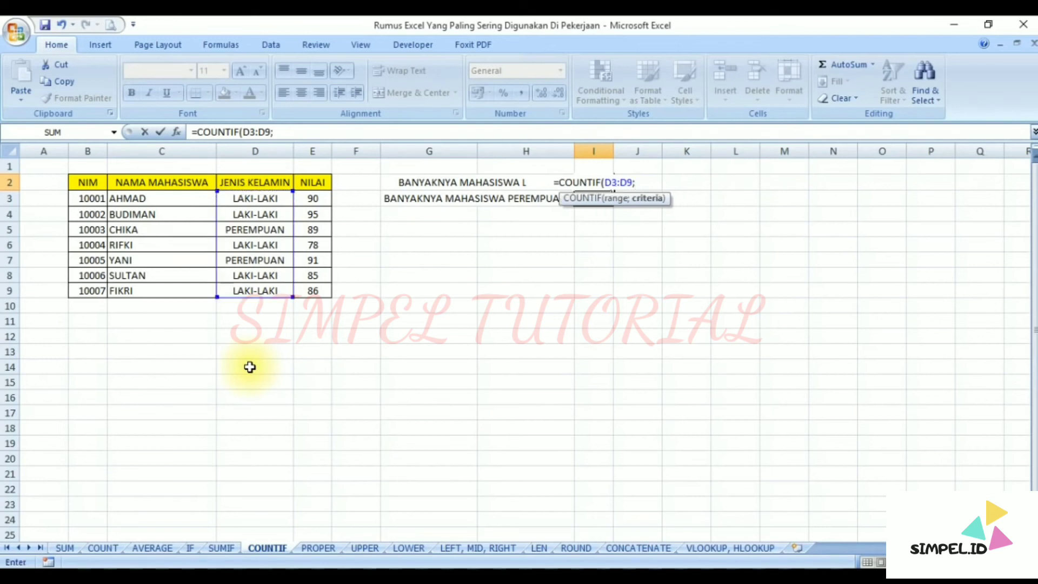
text("L)
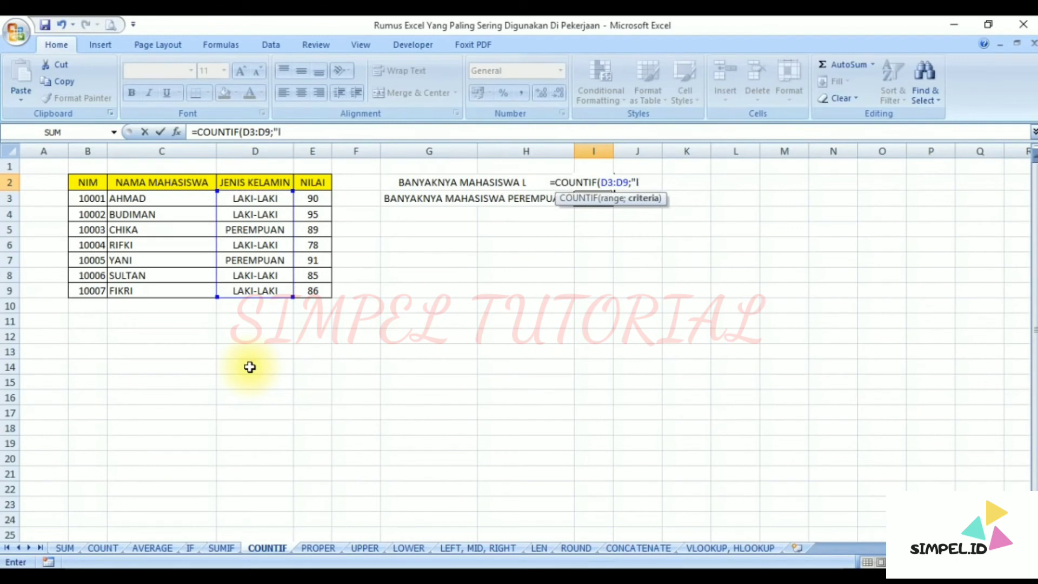
text(AKI-LAK)
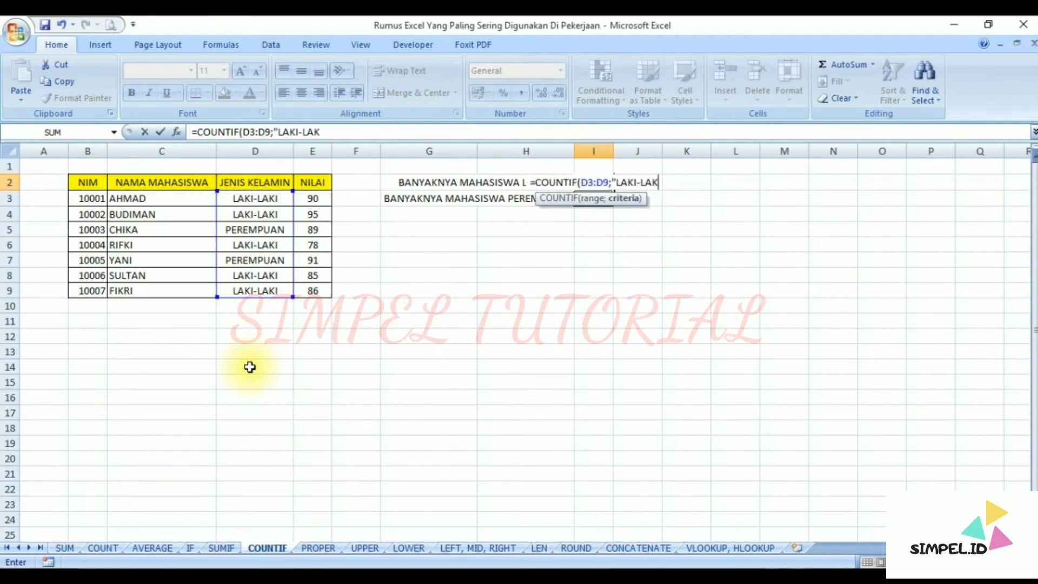
text(I"))
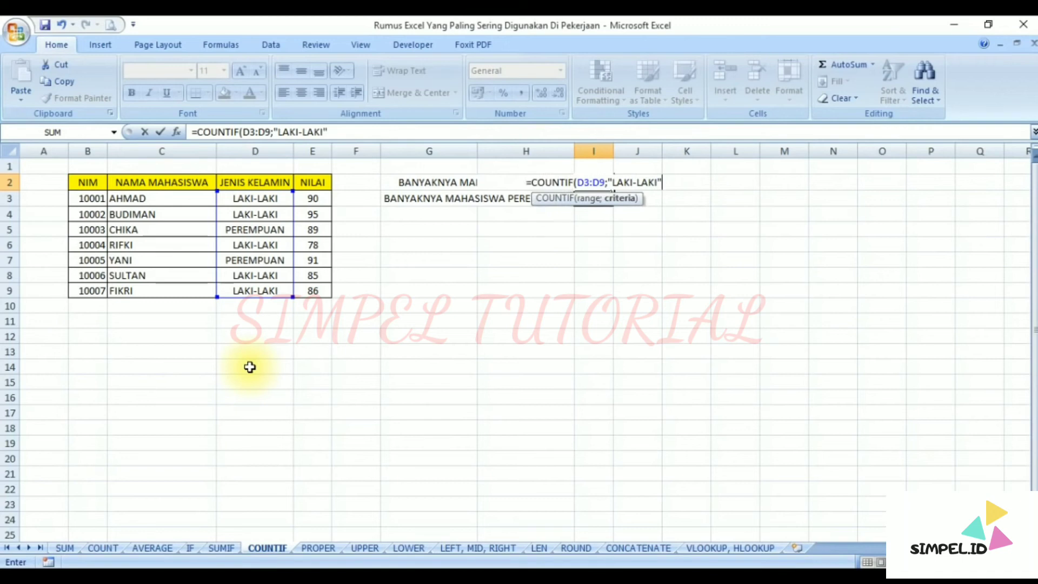
key(Return)
key(Down)
key(Down)
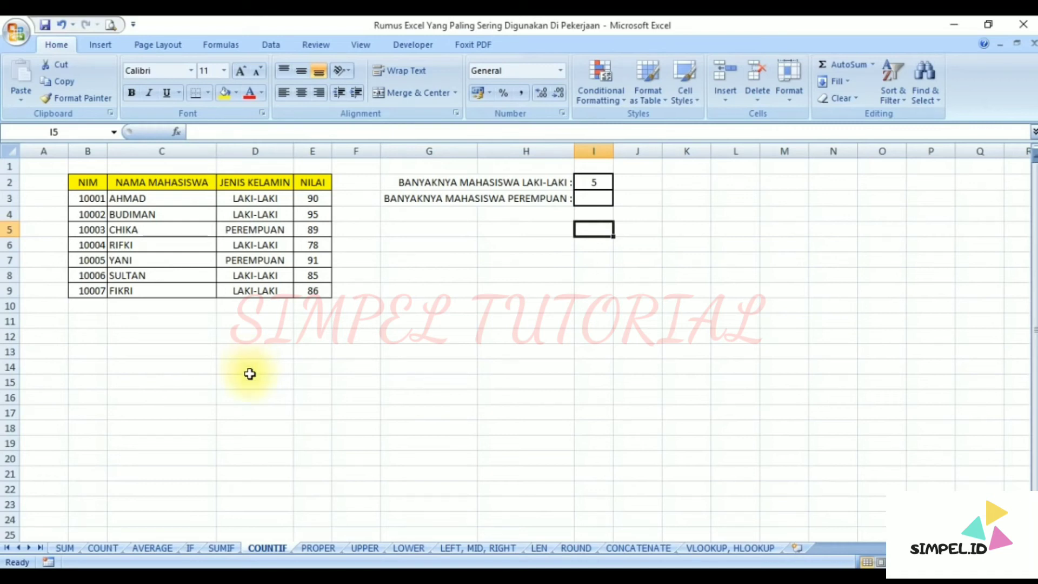
Step: Check the LAKI-LAKI entries in the JENIS KELAMIN column one by one against the count in I2
click(269, 199)
click(272, 215)
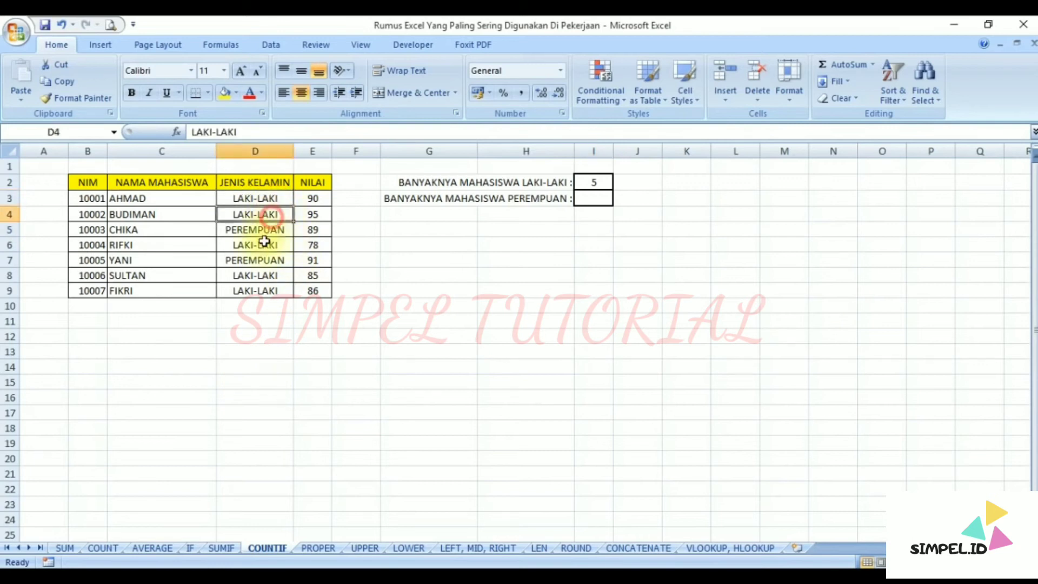
click(262, 244)
click(266, 275)
click(264, 292)
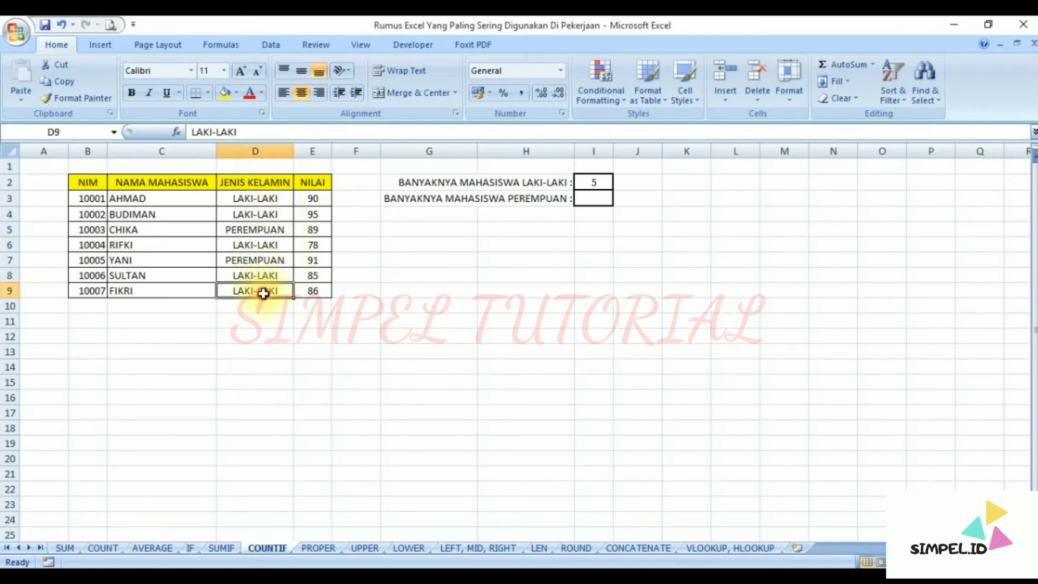
click(361, 335)
Step: Enter =COUNTIF(D3:D9;"PEREMPUAN") in the BANYAKNYA MAHASISWA PEREMPUAN cell I3
click(601, 200)
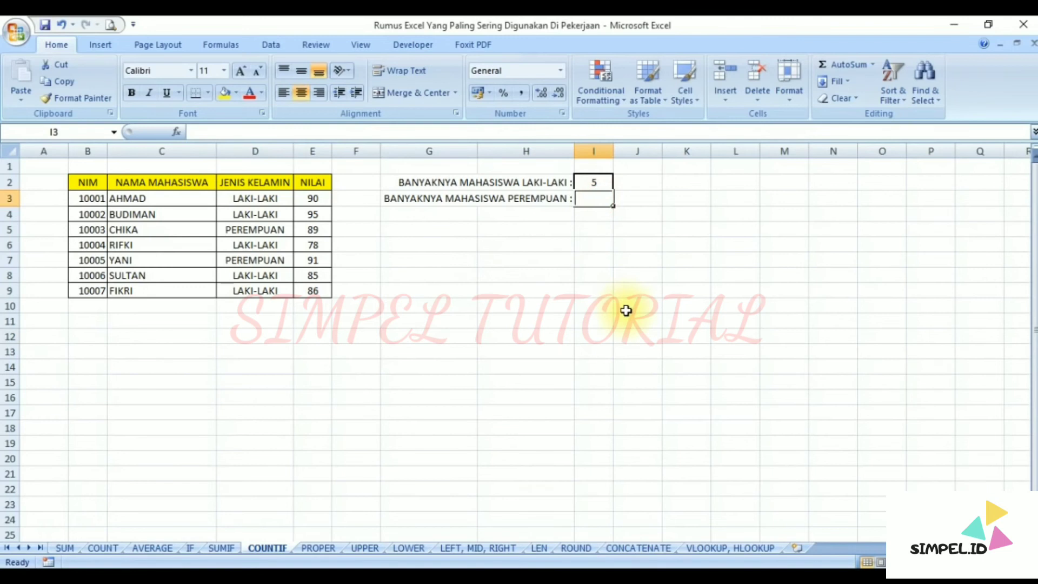
text(=)
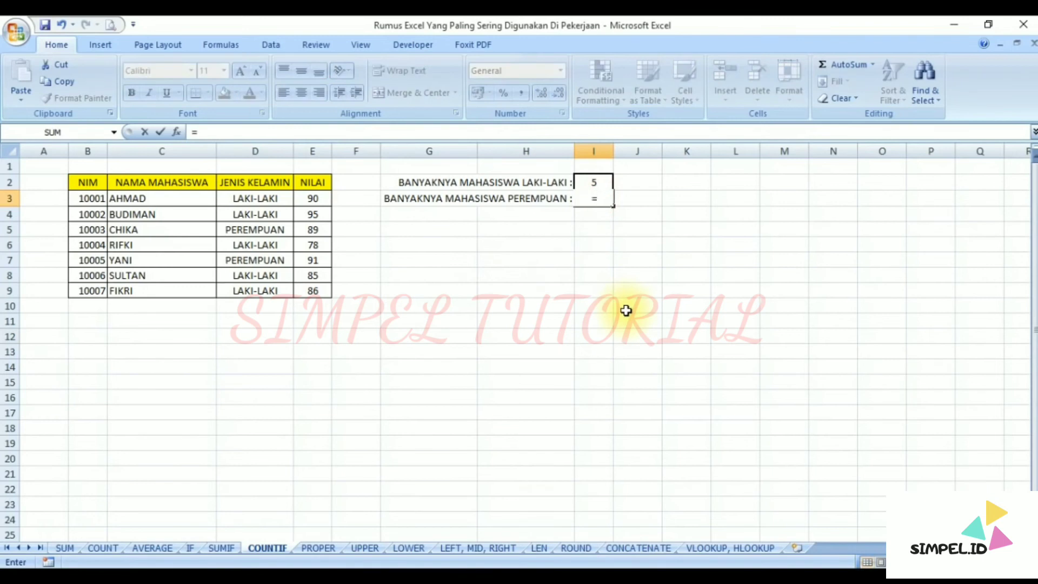
text(COUNTIF()
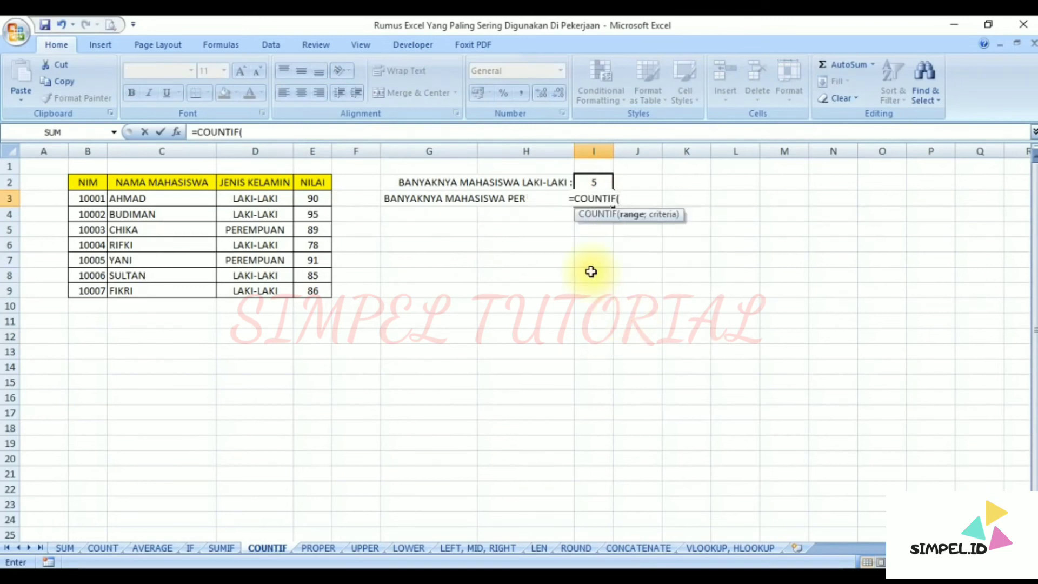
drag(260, 200, 263, 291)
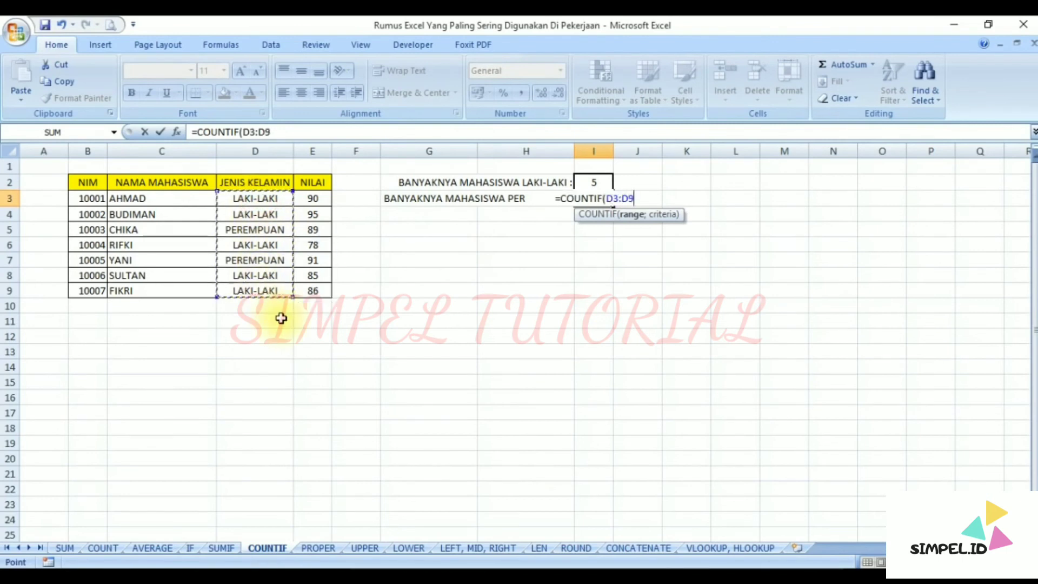
text(;"PE)
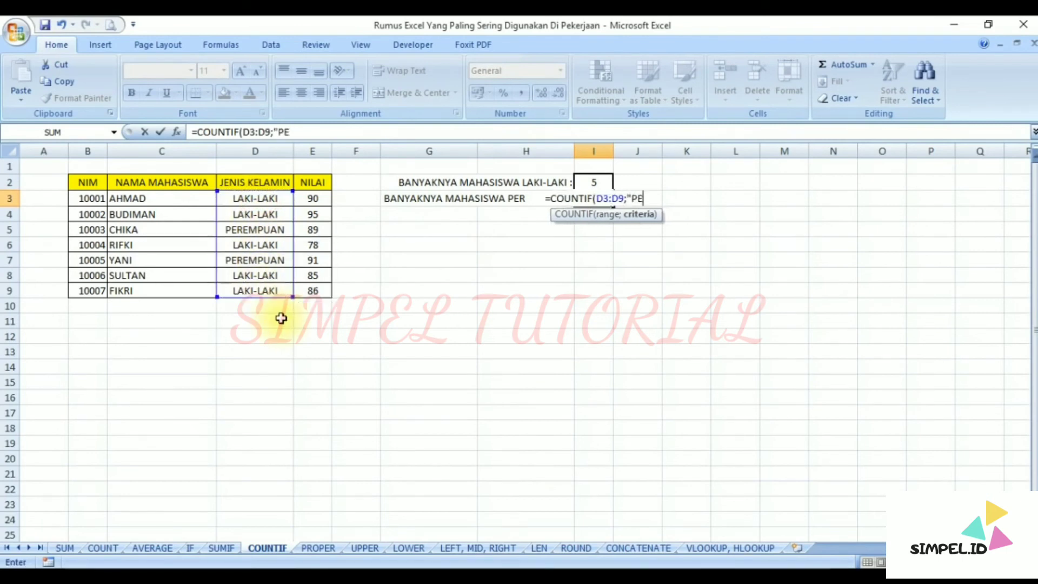
text(REMPUAN"))
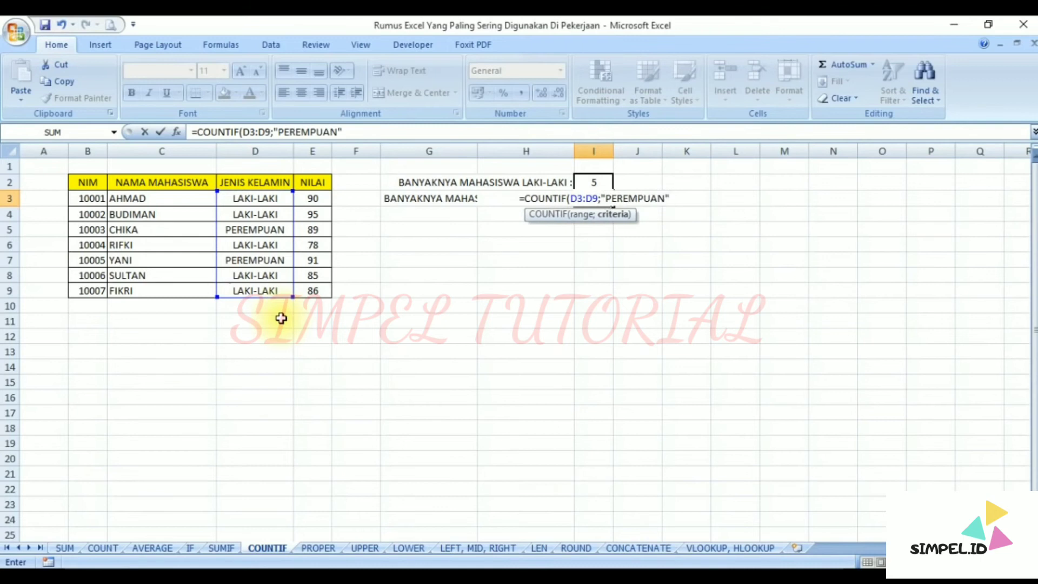
key(Return)
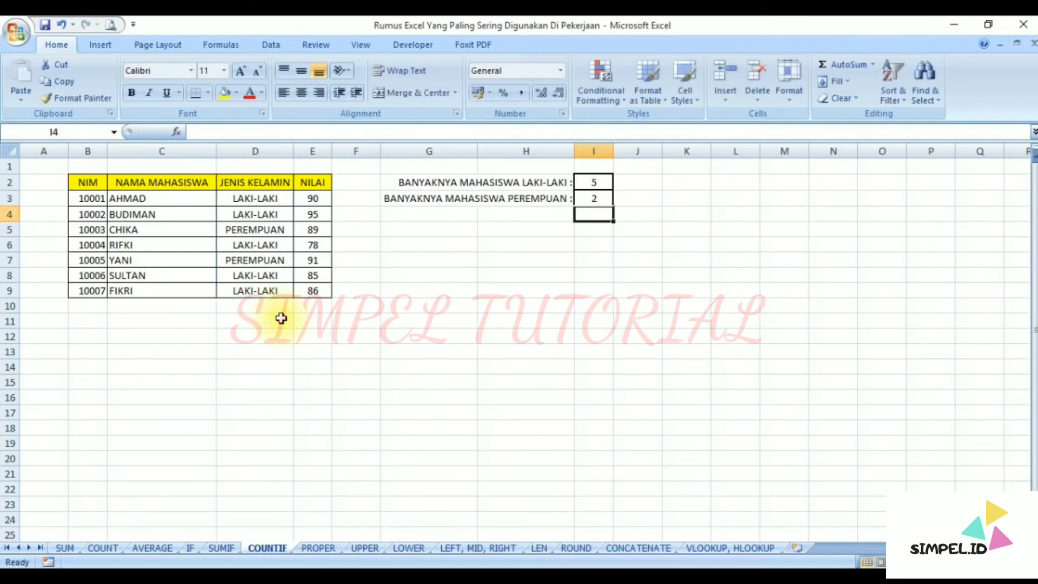
key(Down)
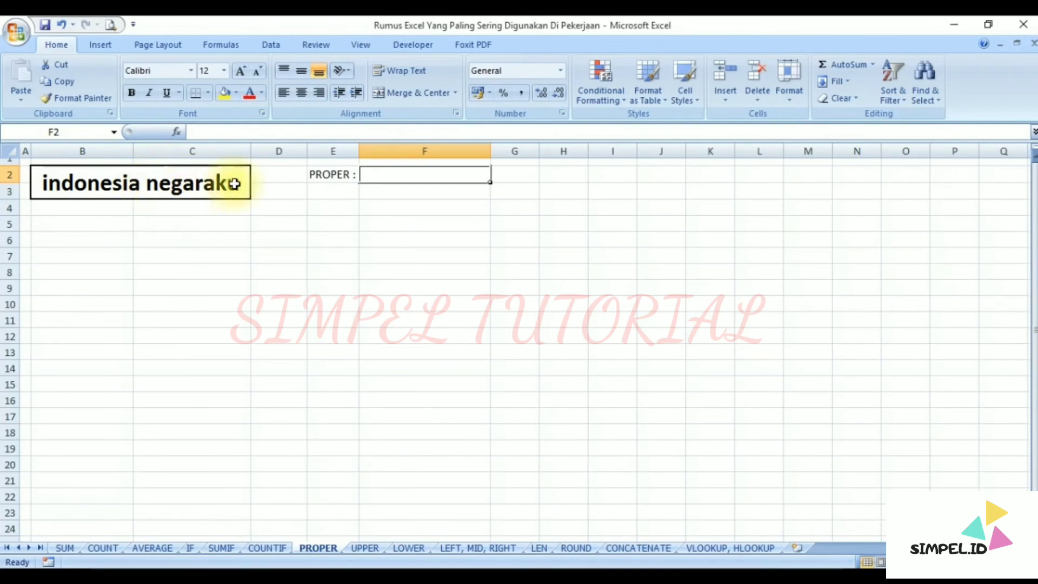
Step: Enter =PROPER(B2) in the PROPER cell F2 of the PROPER sheet to capitalize each word of "indonesia negaraku"
text(=)
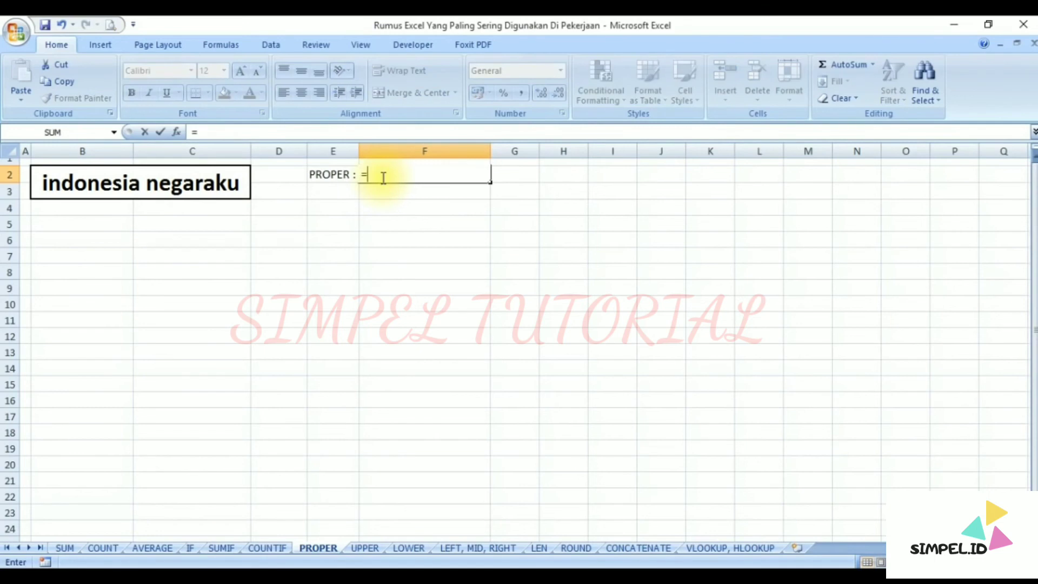
text(pro)
key(Down)
key(Down)
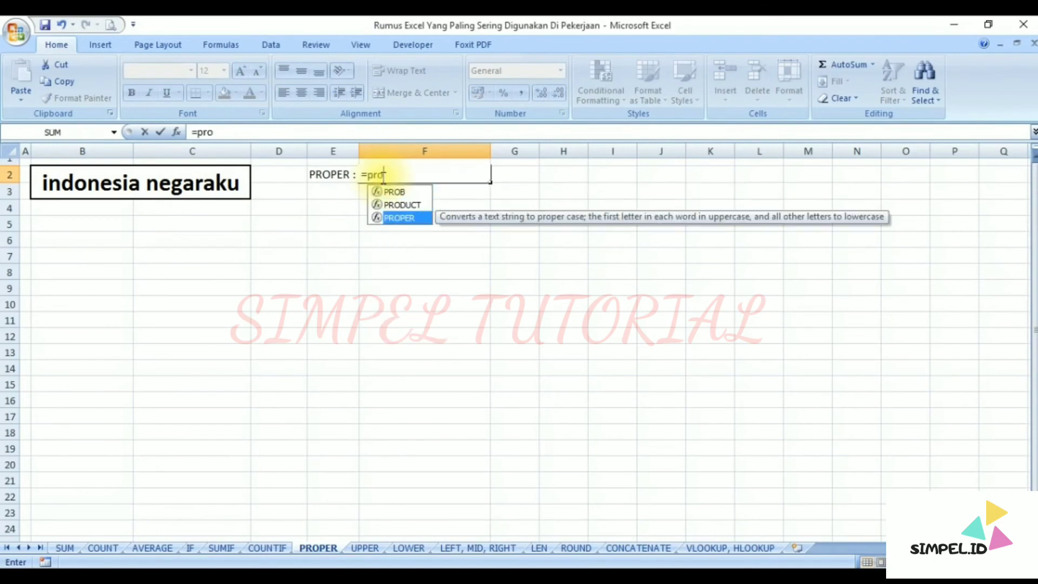
key(Tab)
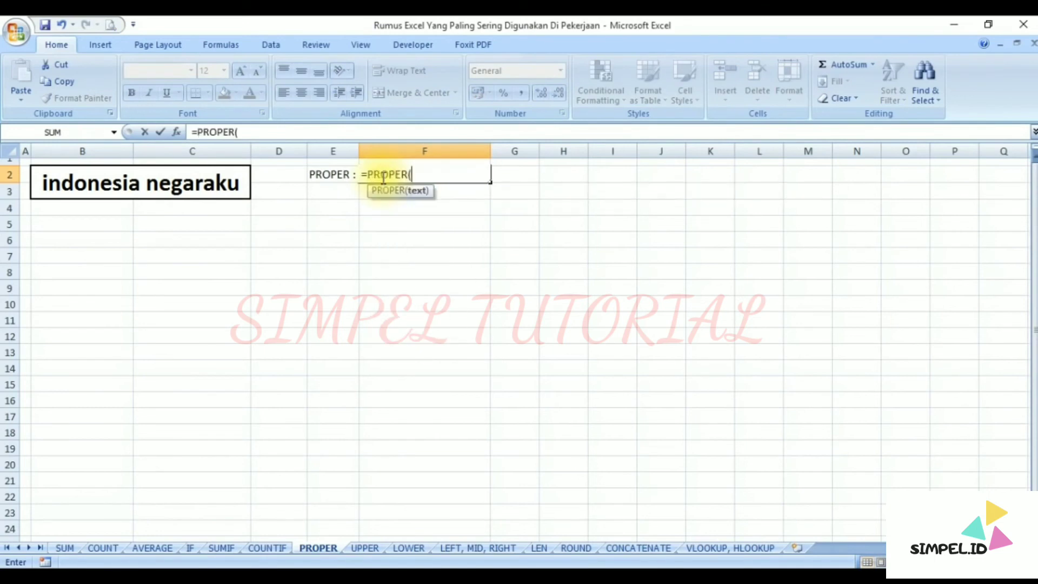
click(208, 179)
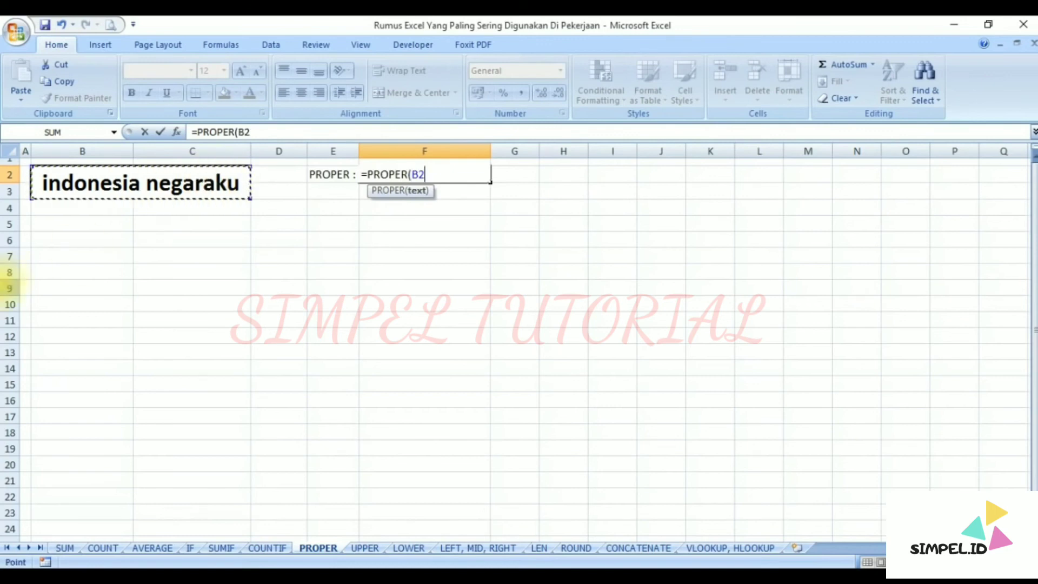
text())
key(Return)
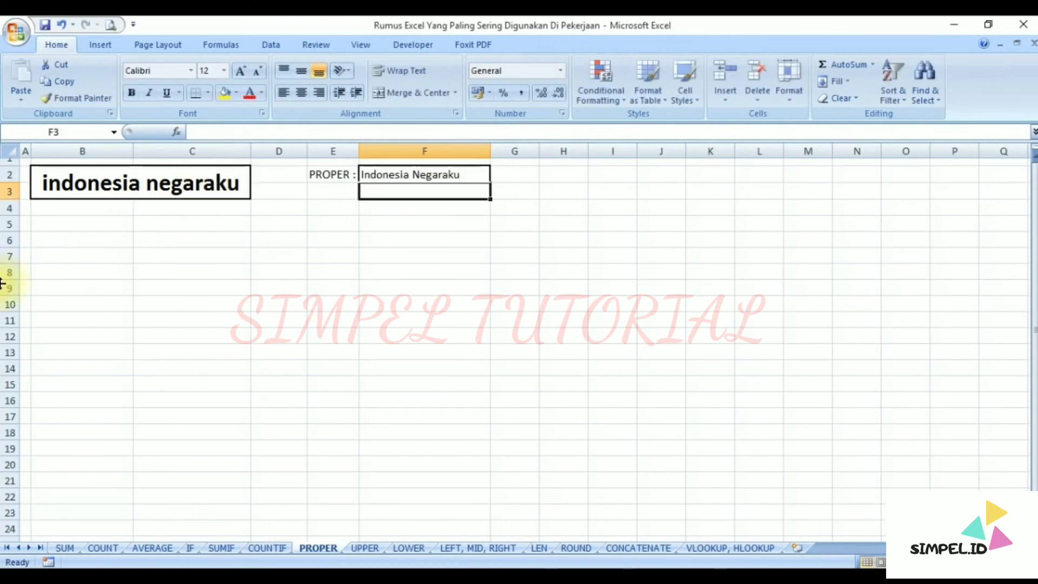
click(354, 465)
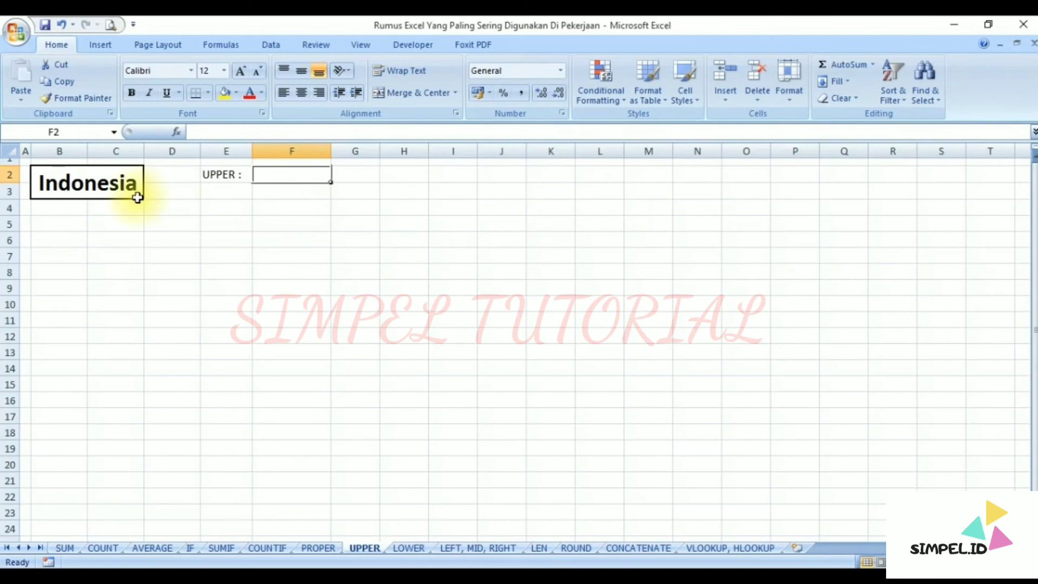
Step: Enter =UPPER(B2) in the UPPER cell F2 of the UPPER sheet to convert "Indonesia" to all capitals
click(116, 182)
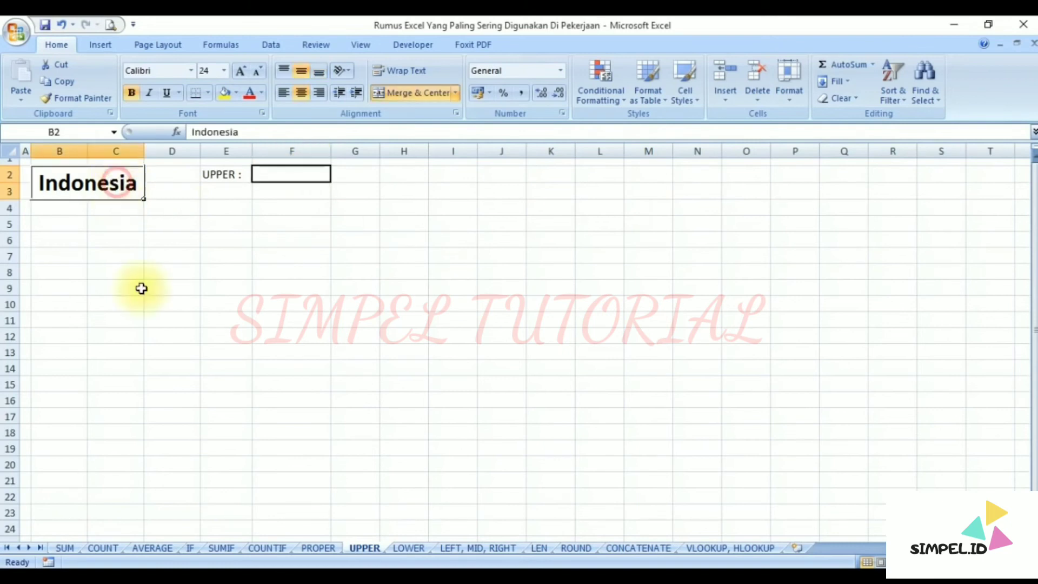
click(278, 177)
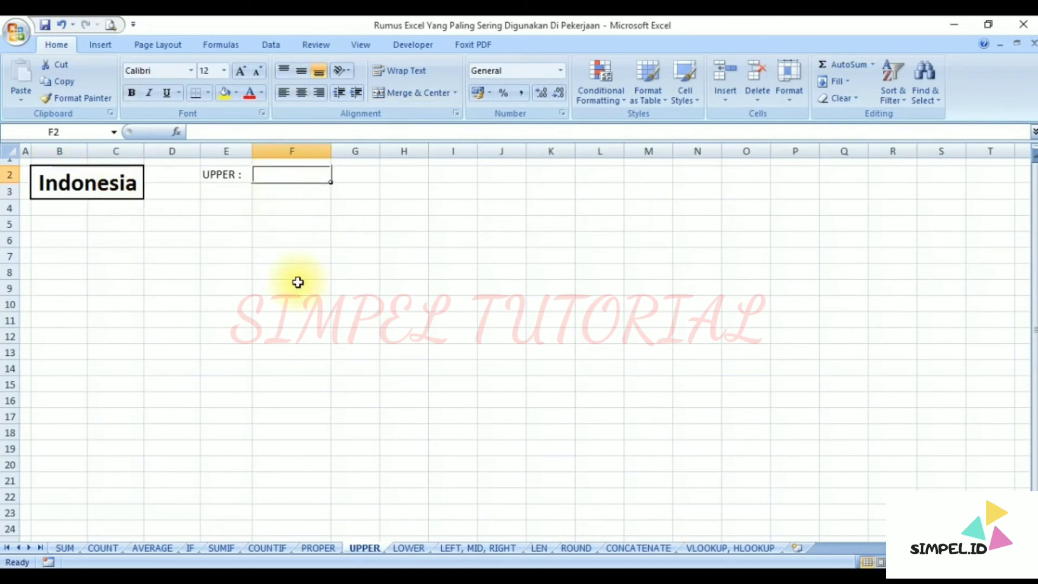
text(=upper)
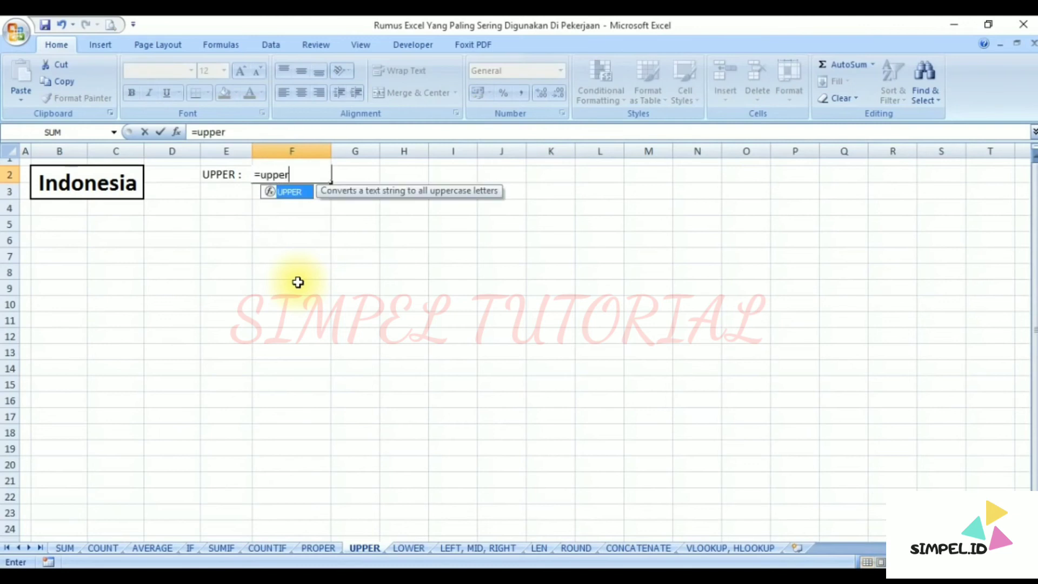
key(Tab)
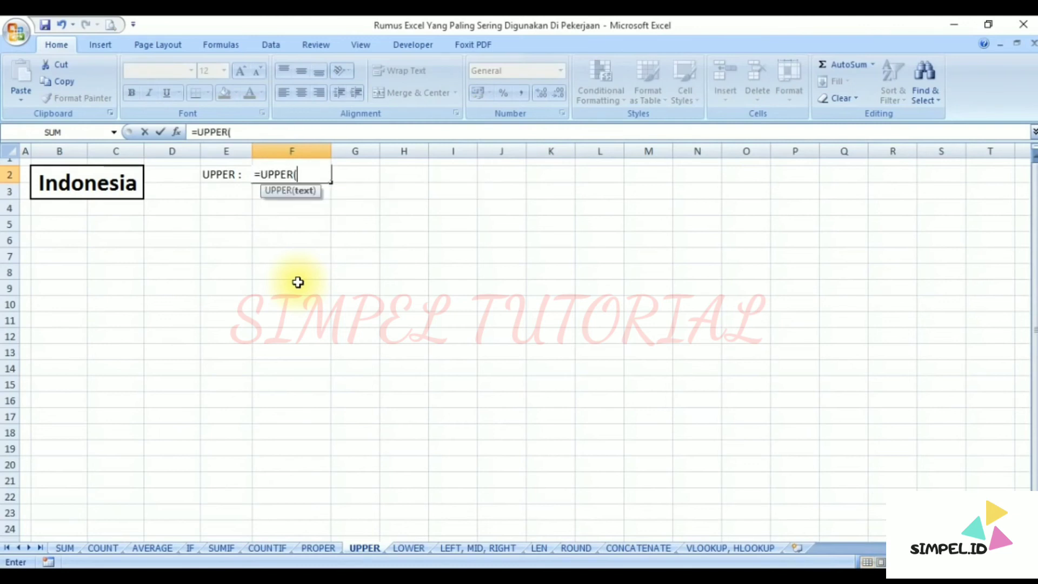
click(104, 181)
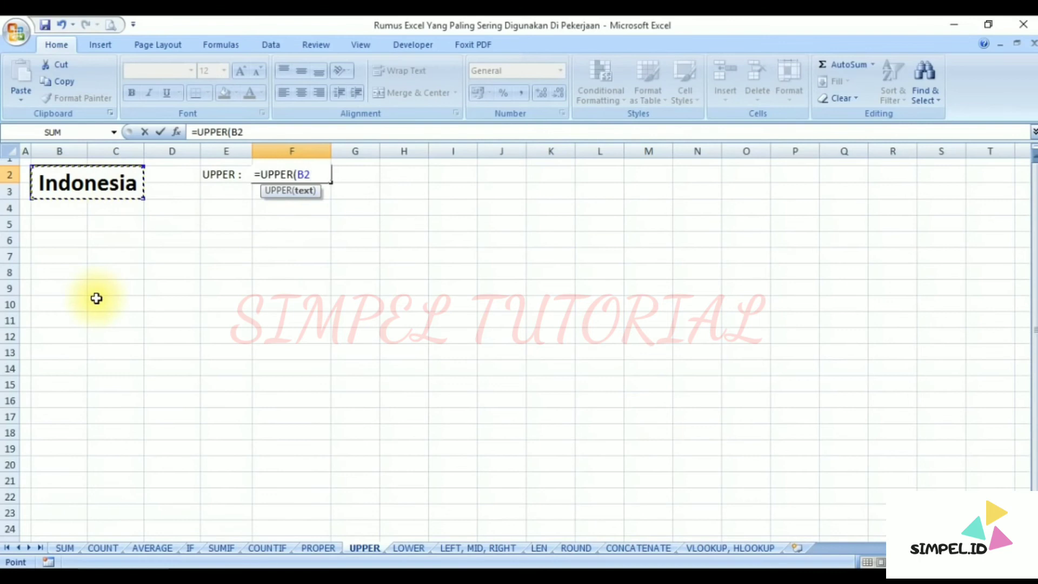
key(Return)
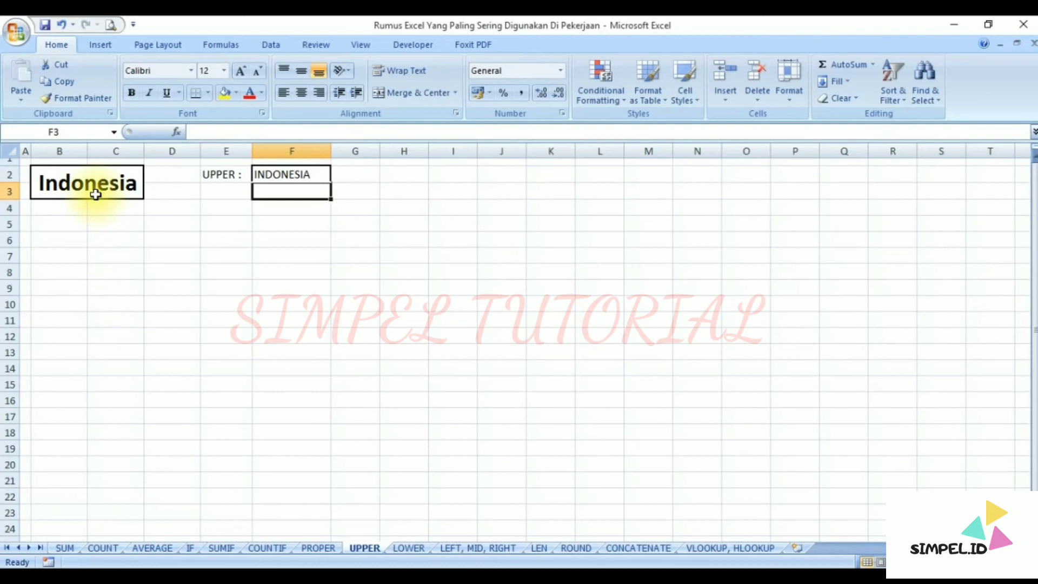
click(286, 224)
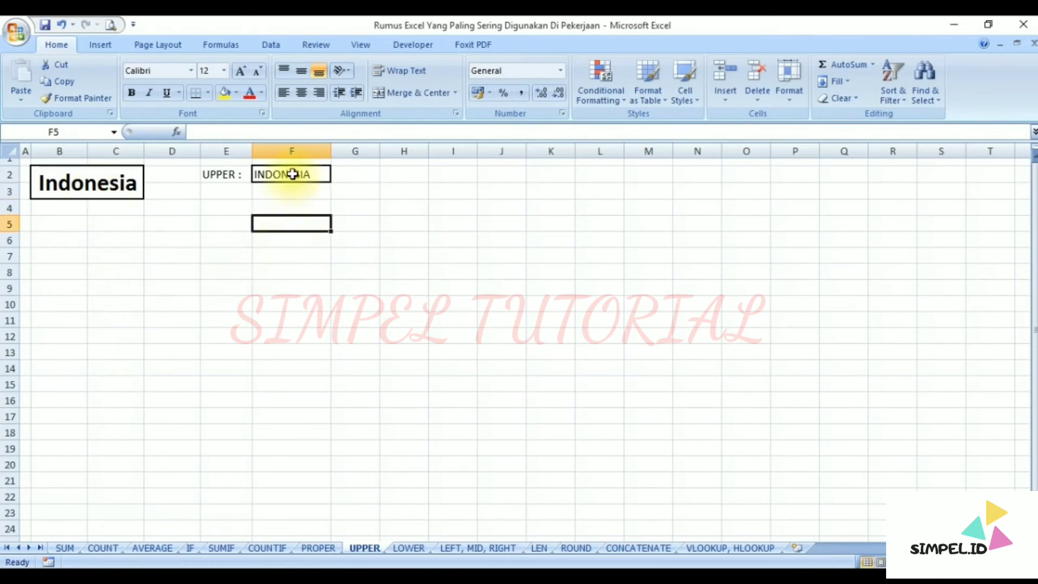
click(293, 174)
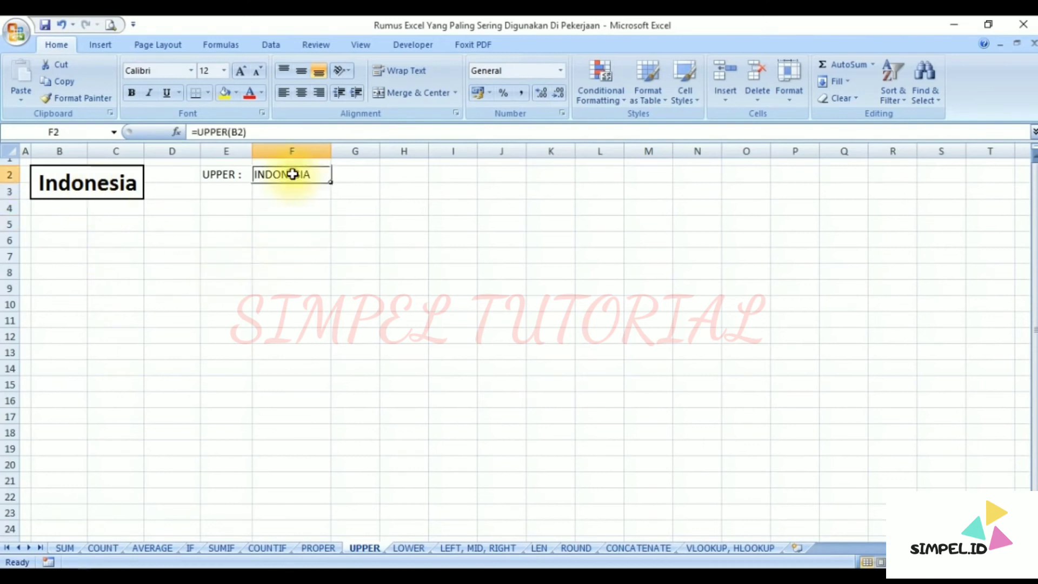
click(330, 283)
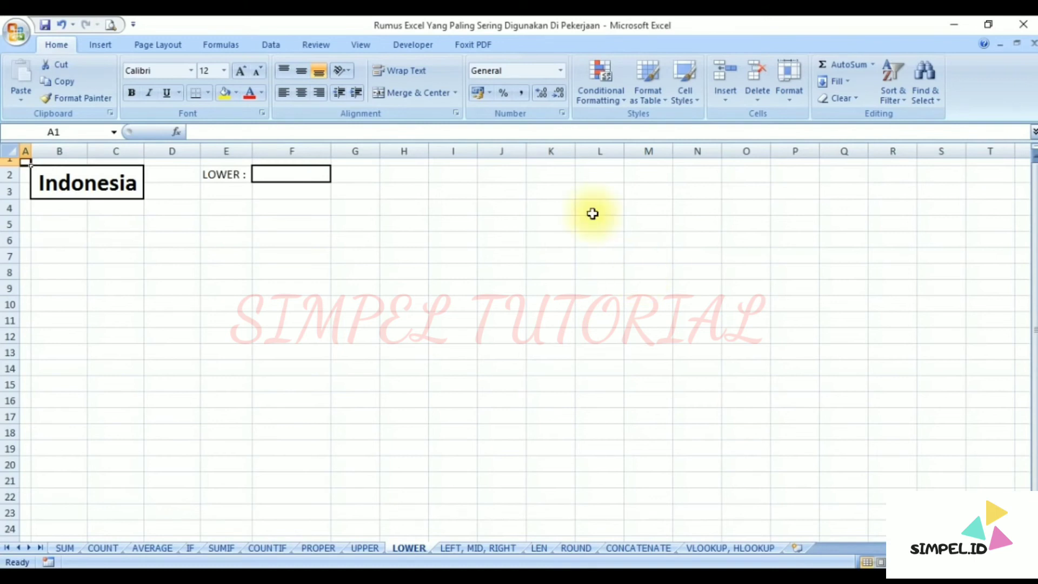
Step: Enter =LOWER(B2) in the LOWER cell F2 of the LOWER sheet to convert "Indonesia" to all lowercase
click(268, 174)
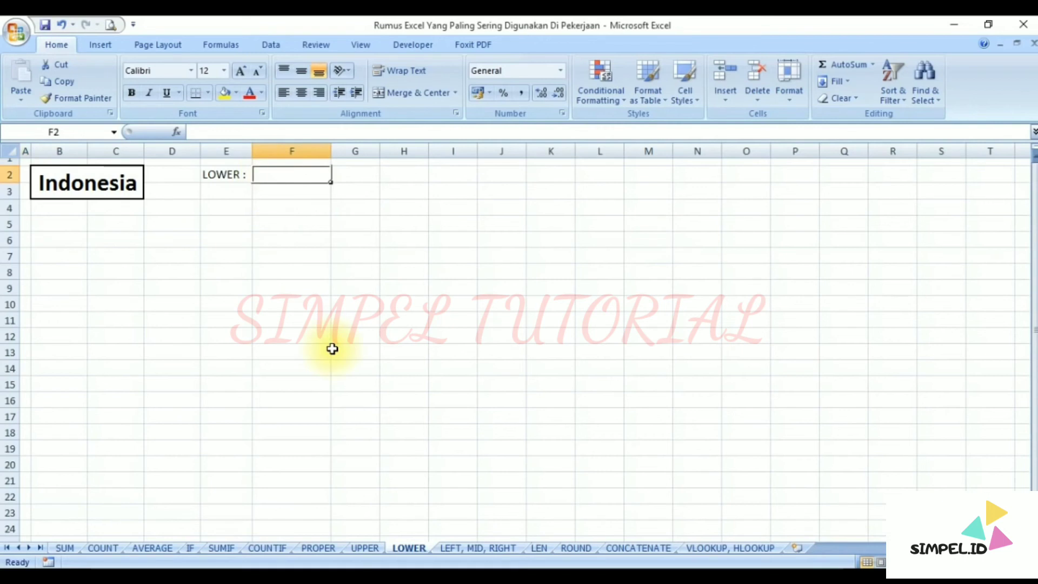
text(=)
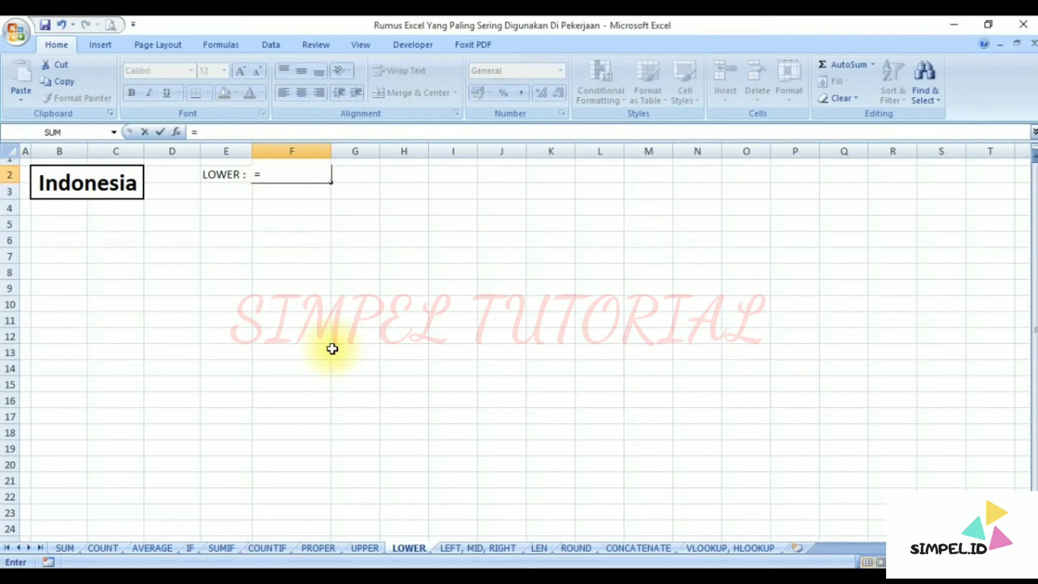
text(lowe)
key(Tab)
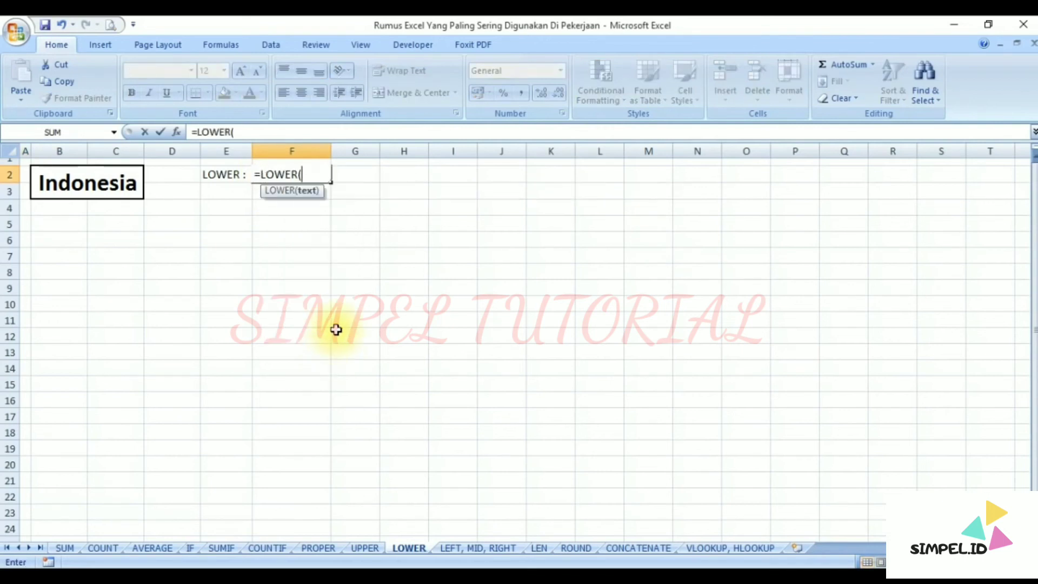
click(111, 181)
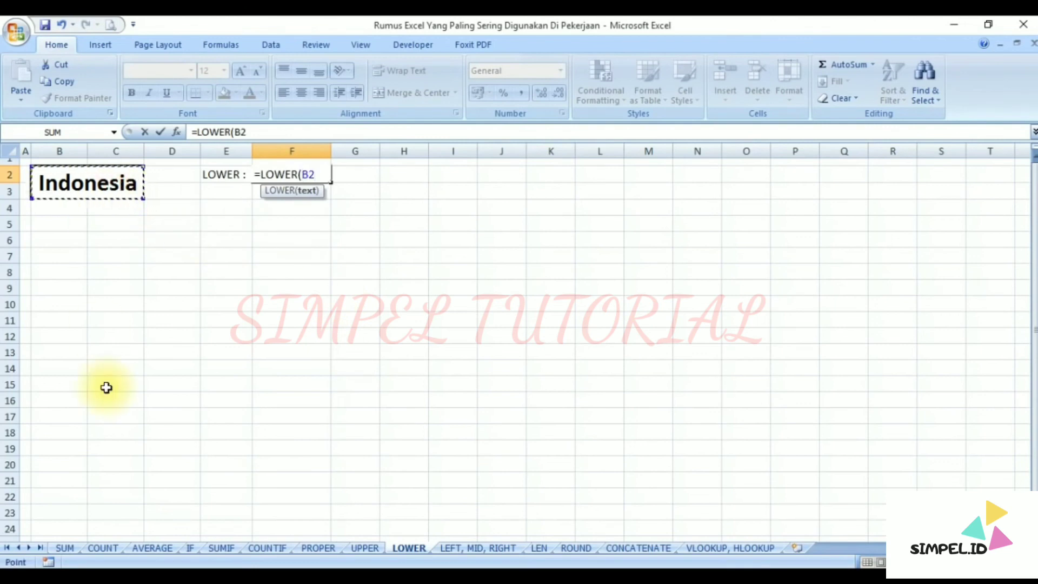
key(Return)
click(172, 380)
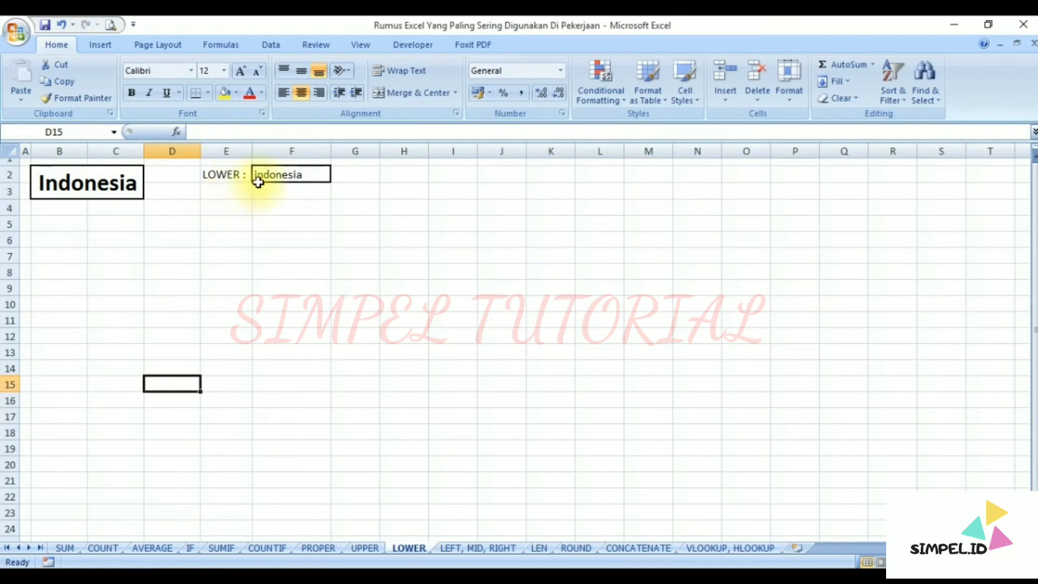
click(276, 305)
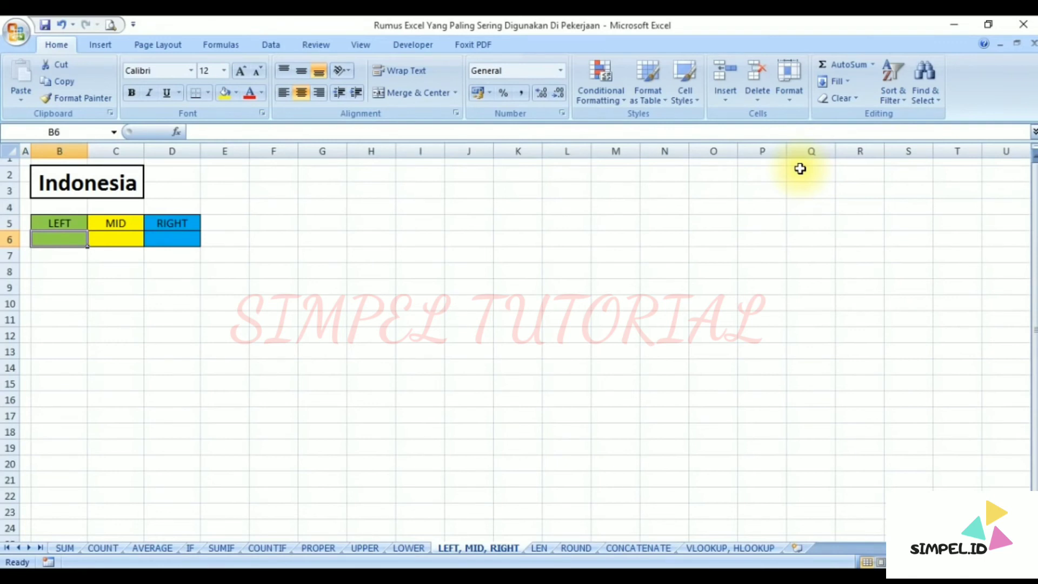
Step: Enter =LEFT(B2;3) in the LEFT cell B6 of the LEFT, MID, RIGHT sheet to extract the first three characters of "Indonesia"
click(127, 180)
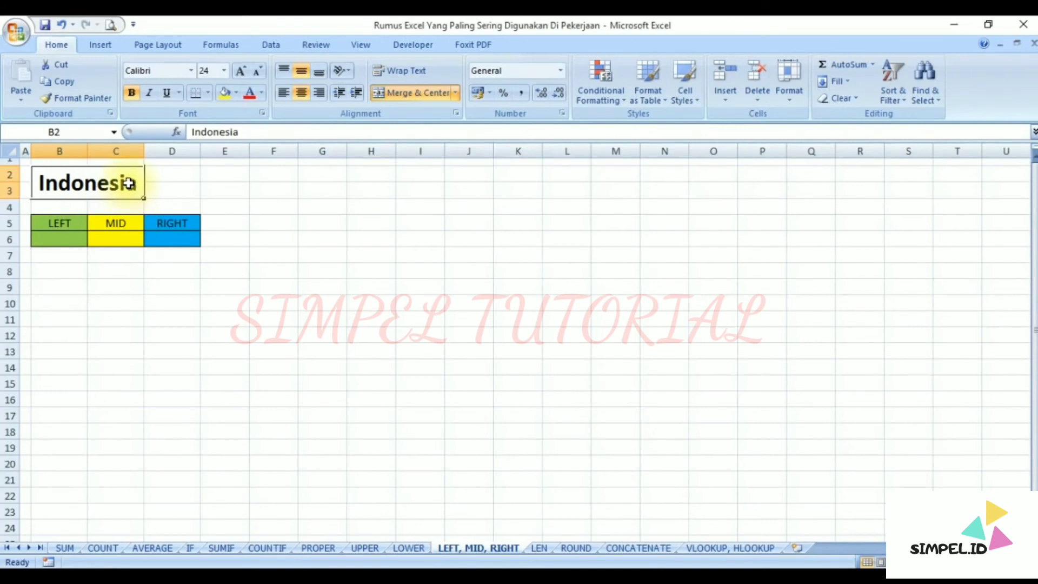
click(57, 226)
click(75, 238)
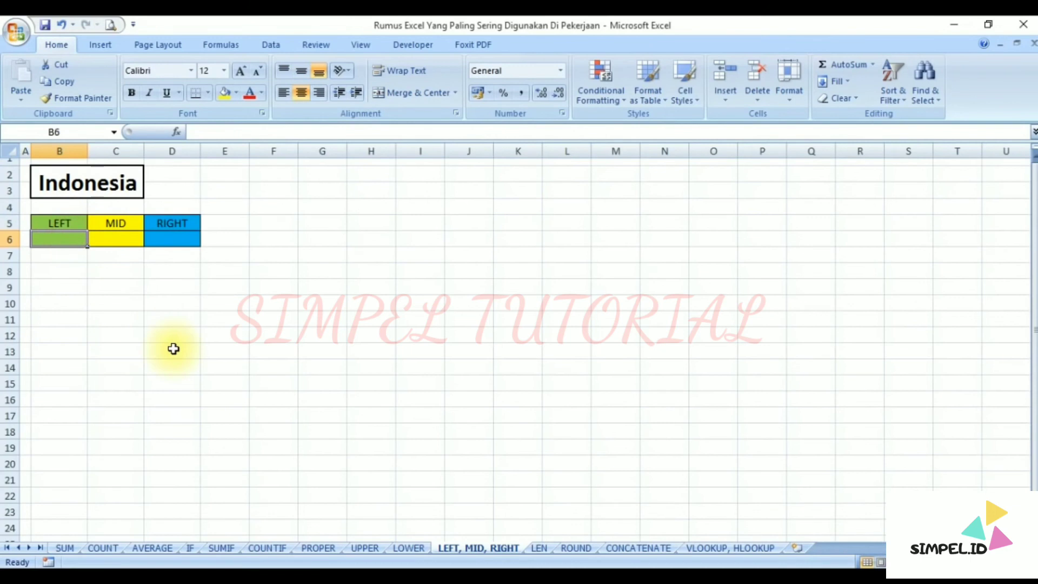
text(=left)
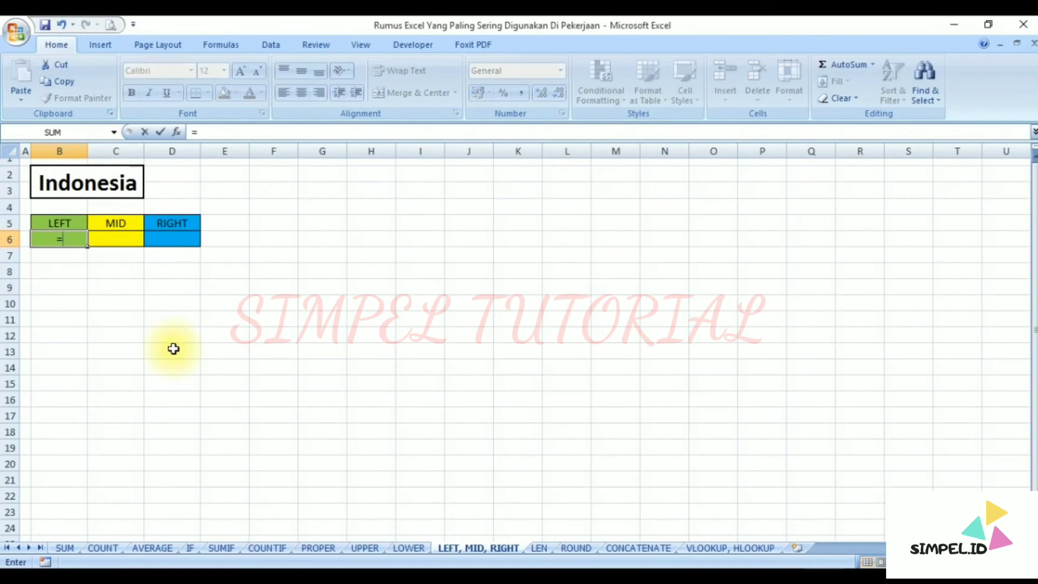
key(Tab)
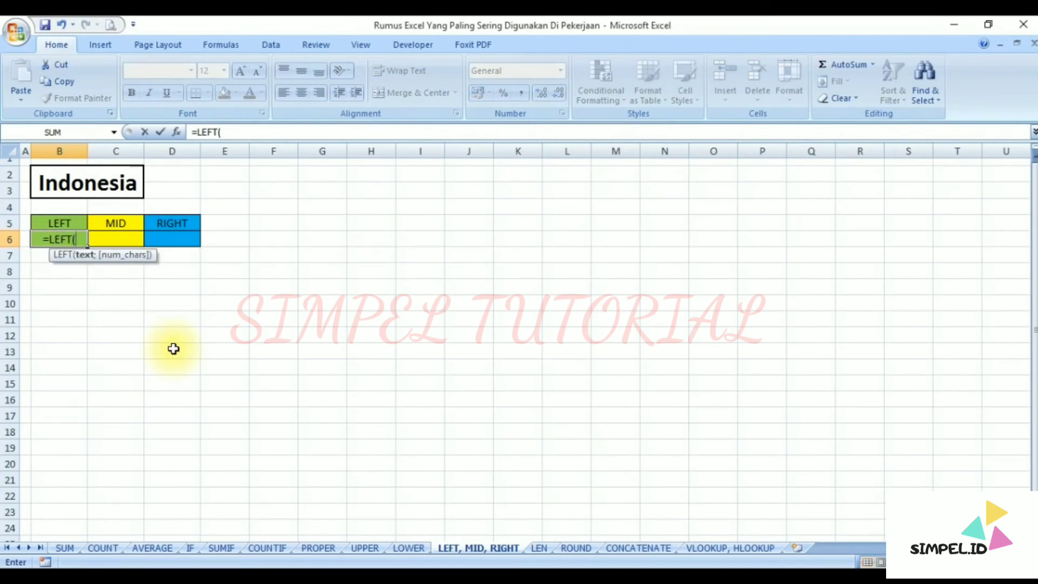
click(107, 187)
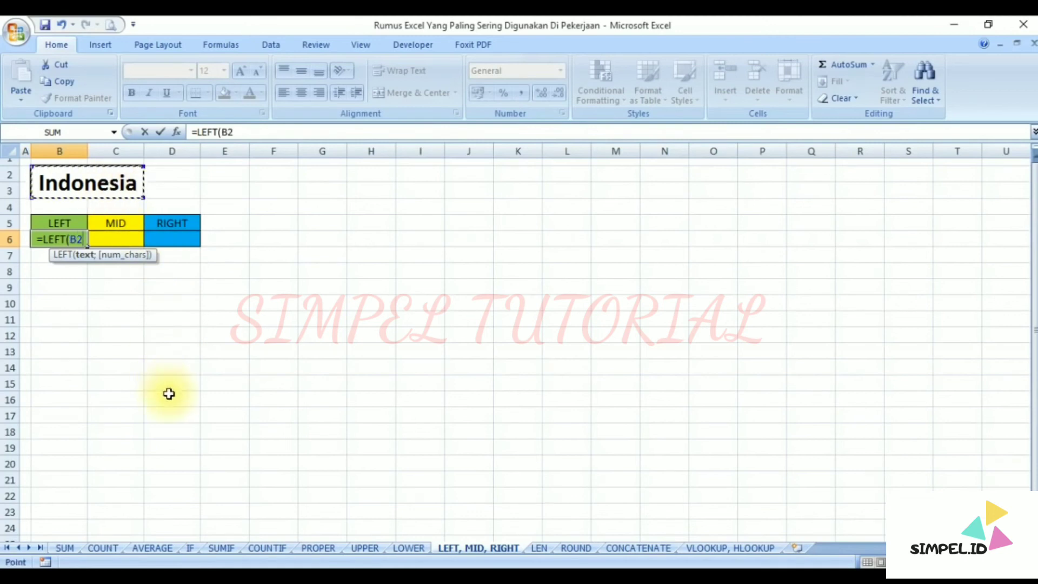
text(;)
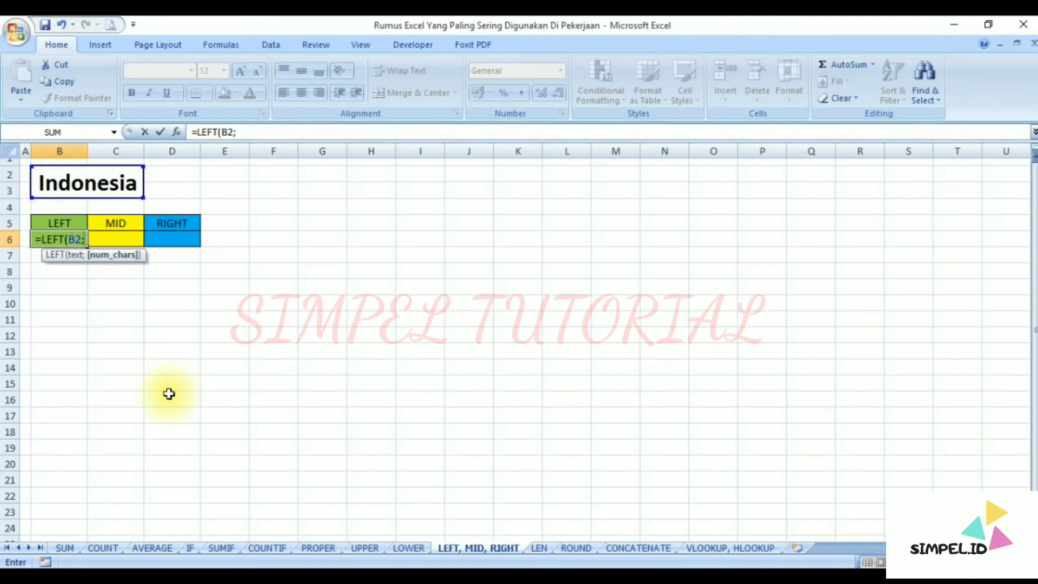
text(3)
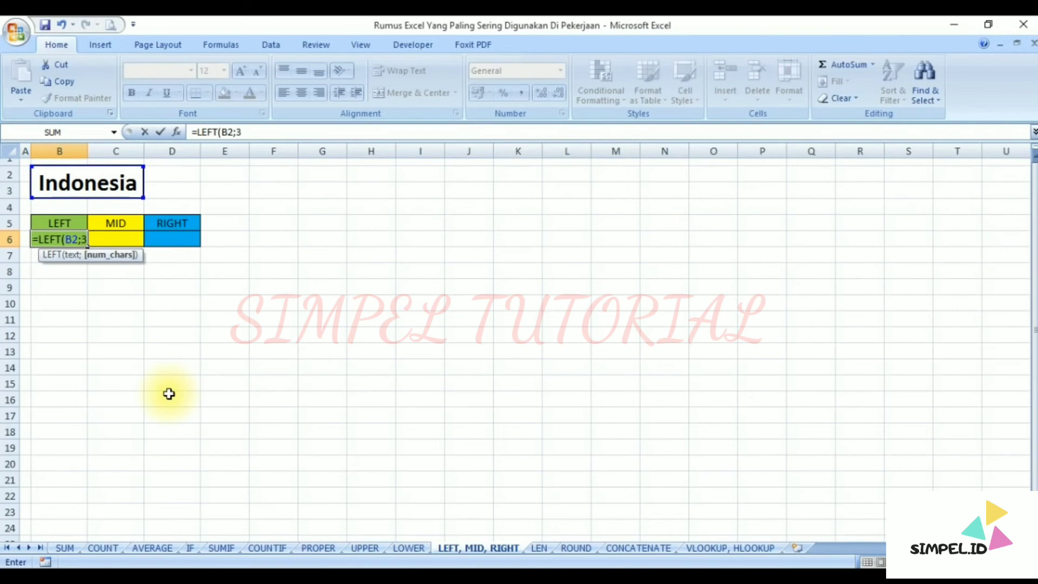
key(Return)
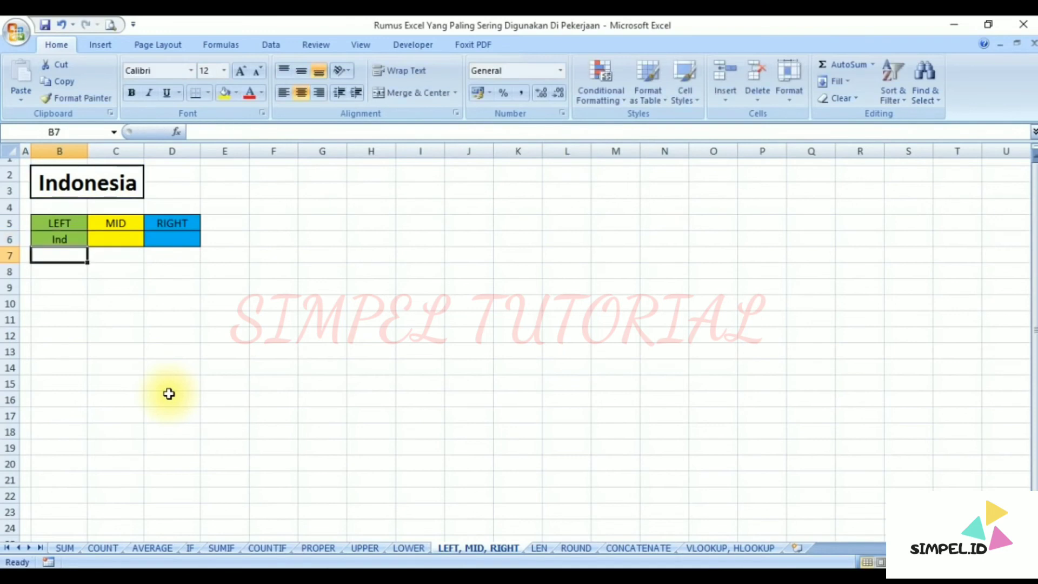
Step: Enter =MID(B2;4;3) in the MID cell C6 to extract three characters of "Indonesia" starting from the fourth
click(111, 240)
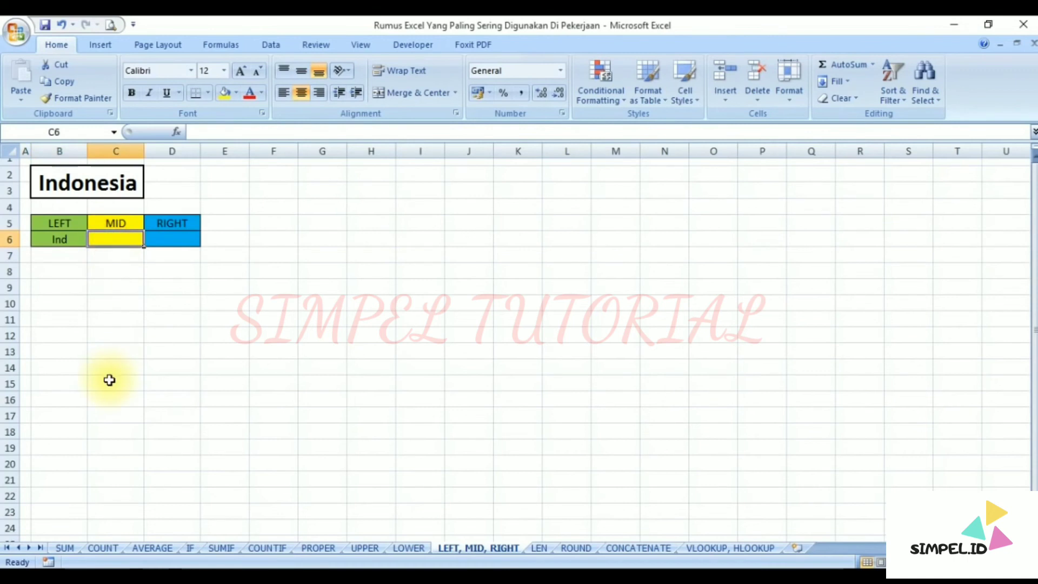
text(=mid()
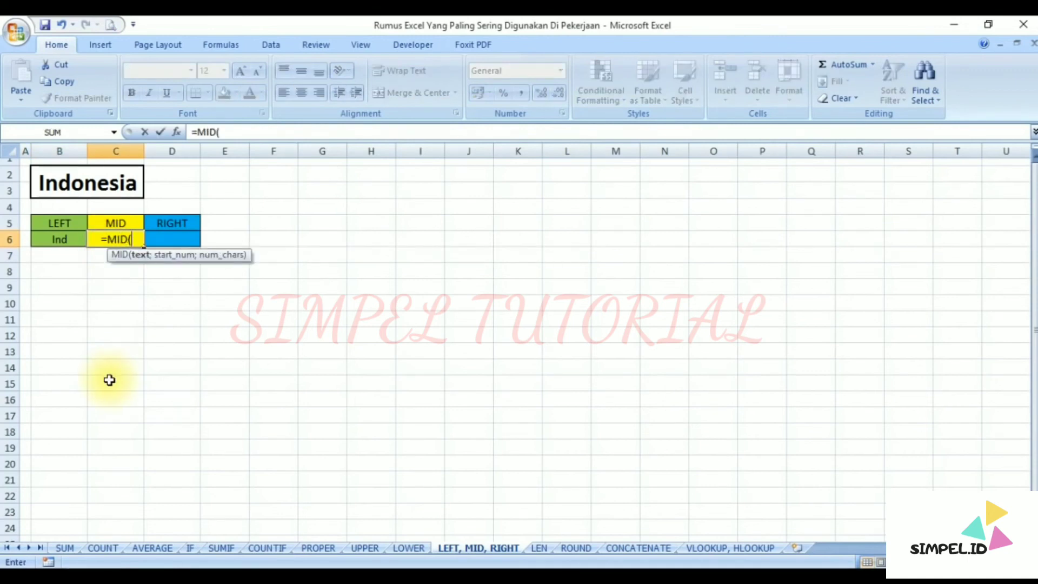
click(100, 180)
text(;)
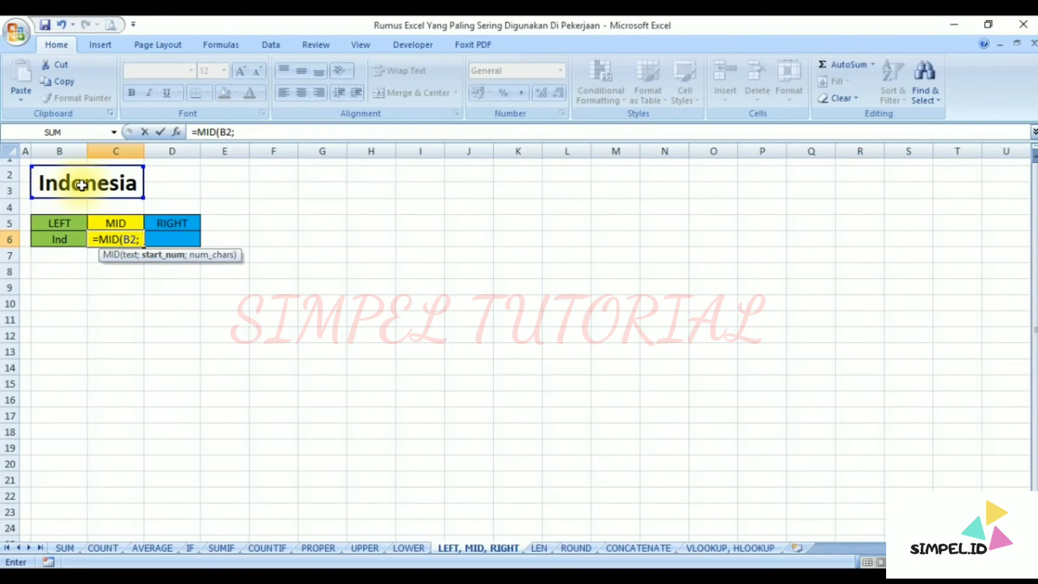
text(4)
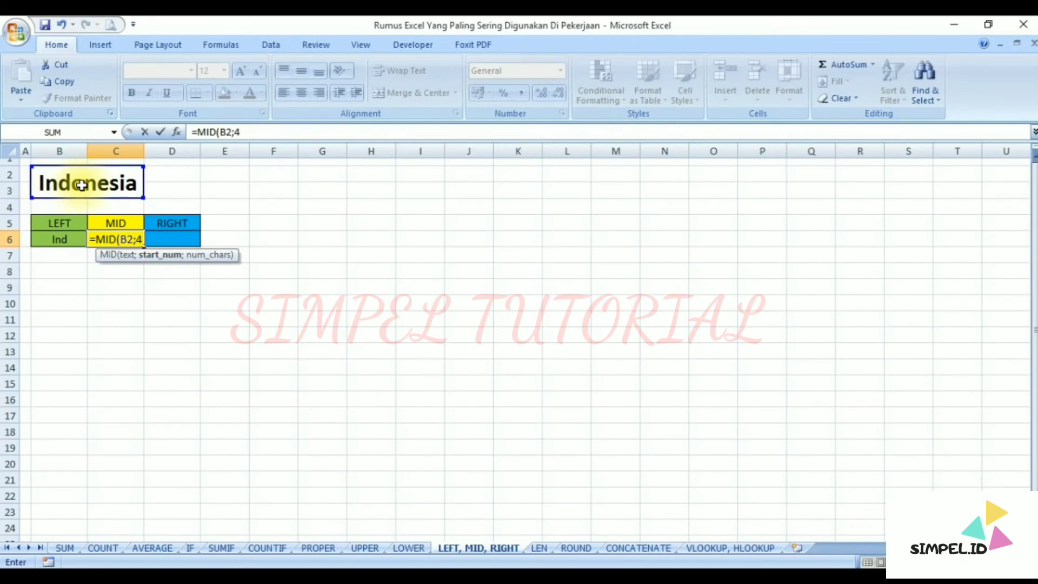
text(;)
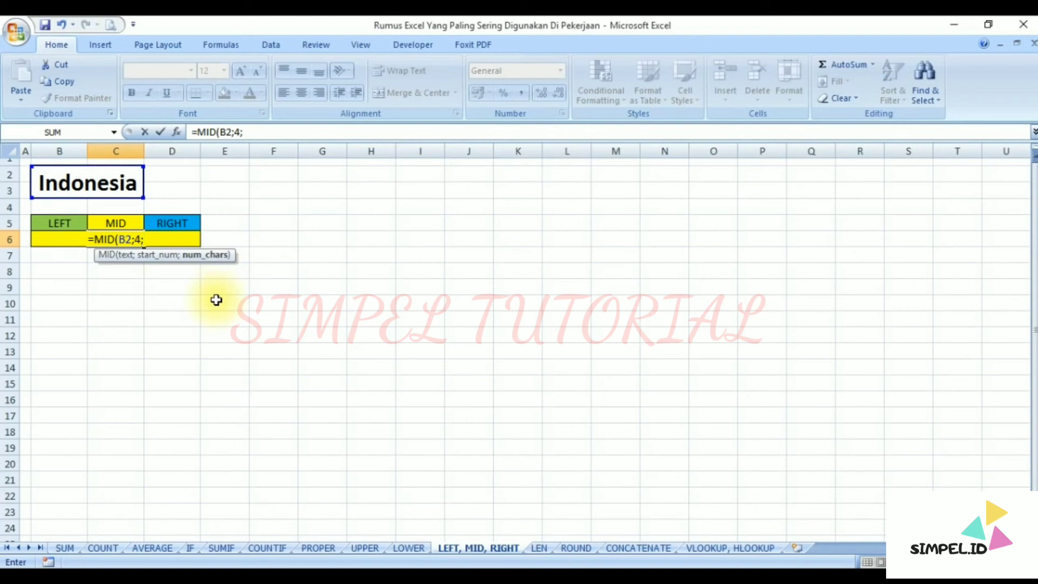
text(3)
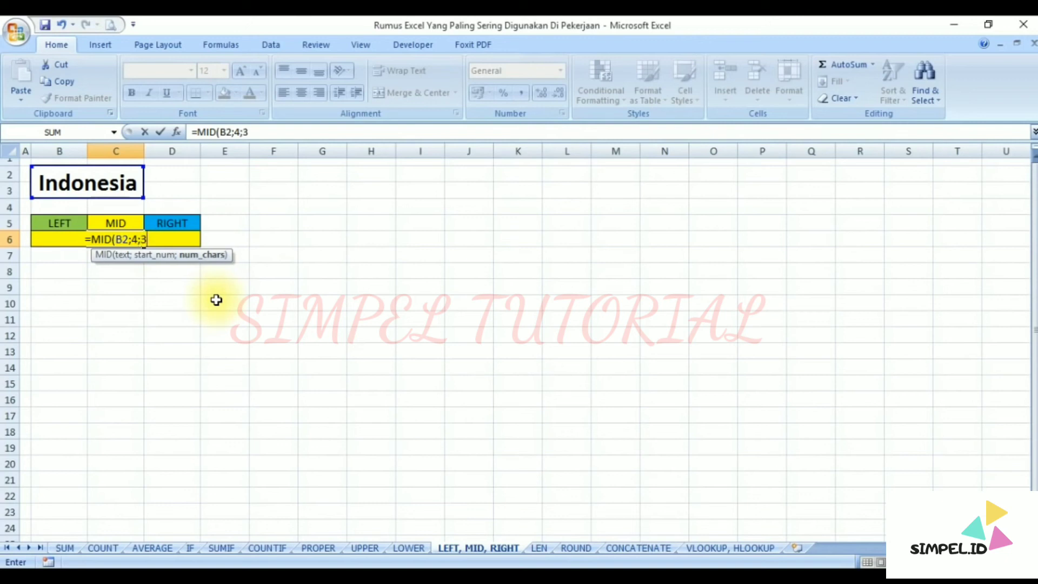
key(Return)
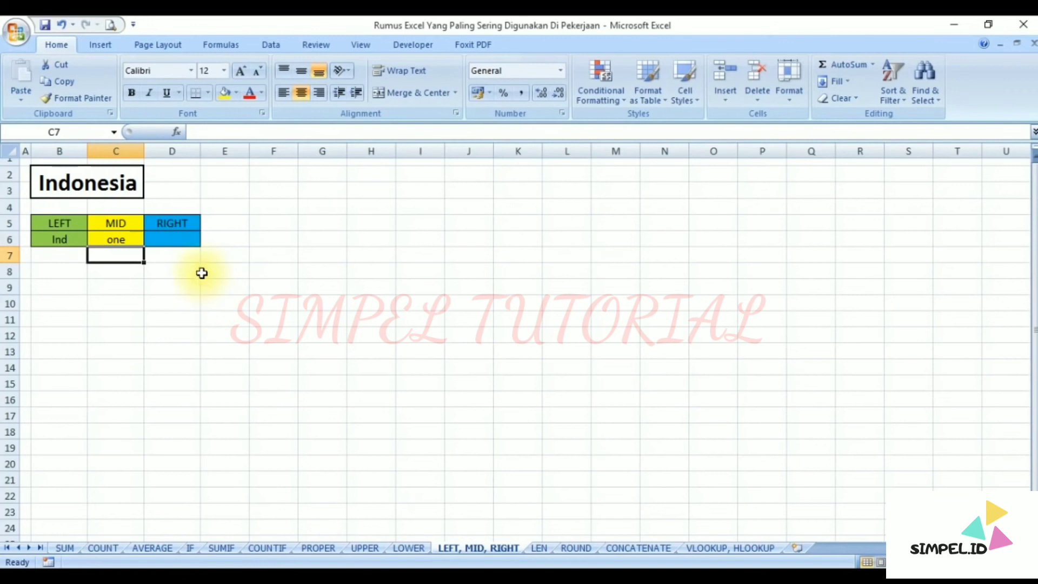
click(195, 239)
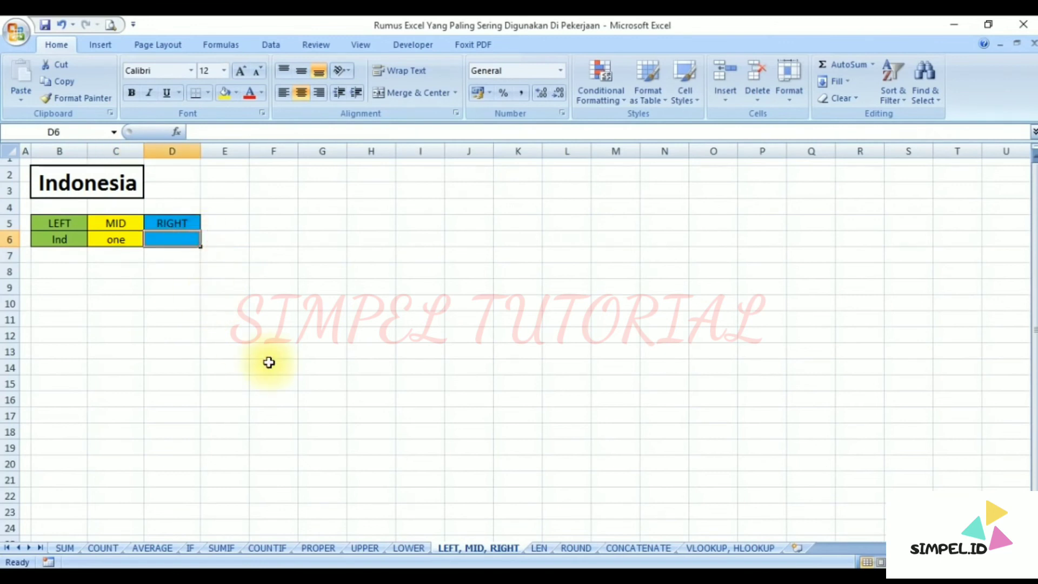
text(=)
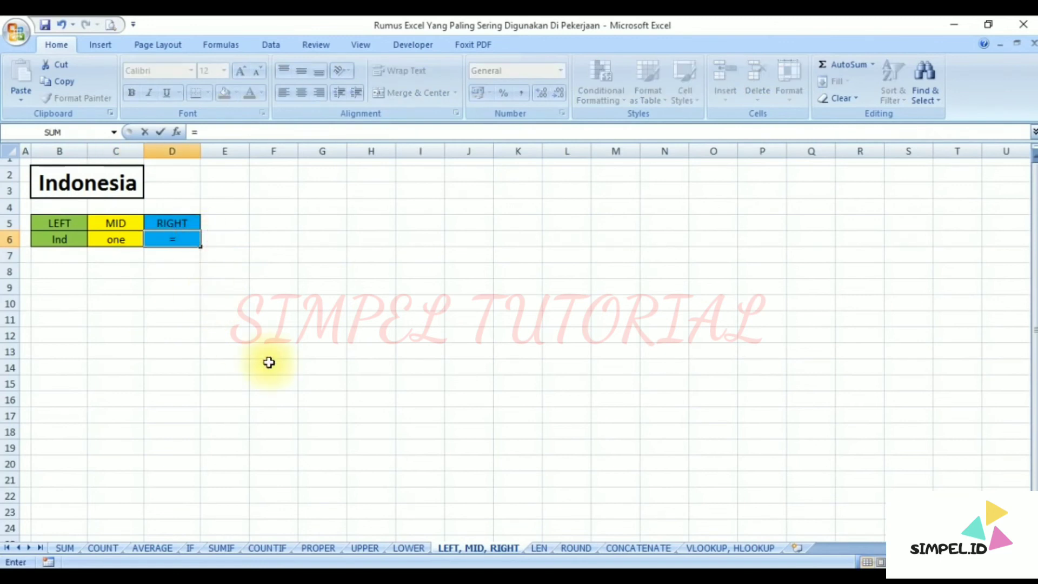
text(rifg)
key(Tab)
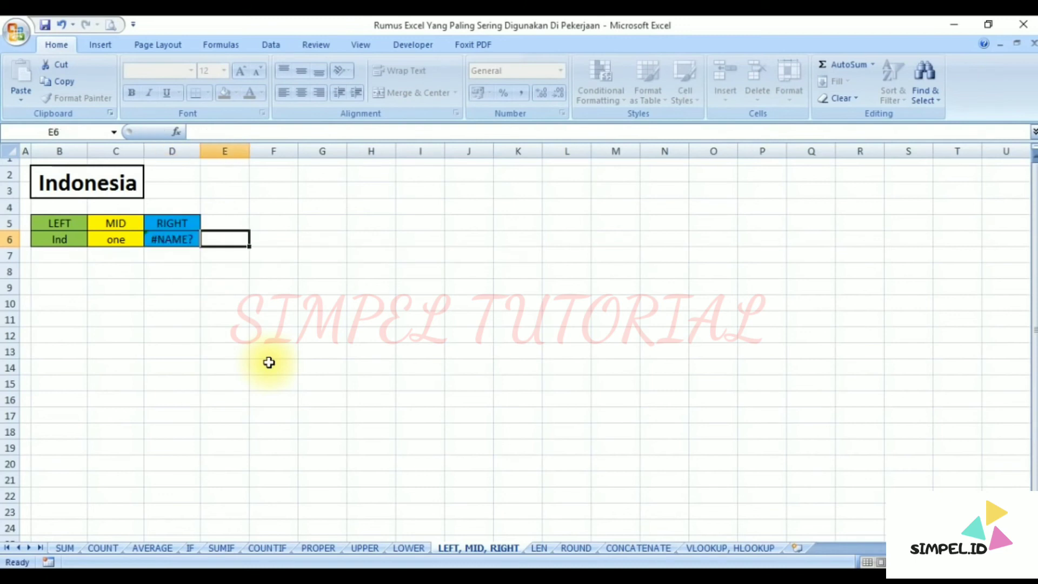
Step: Enter =RIGHT(B2;3) in the RIGHT cell D6 to extract the last three characters of "Indonesia"
key(shift+Tab)
text(=ri)
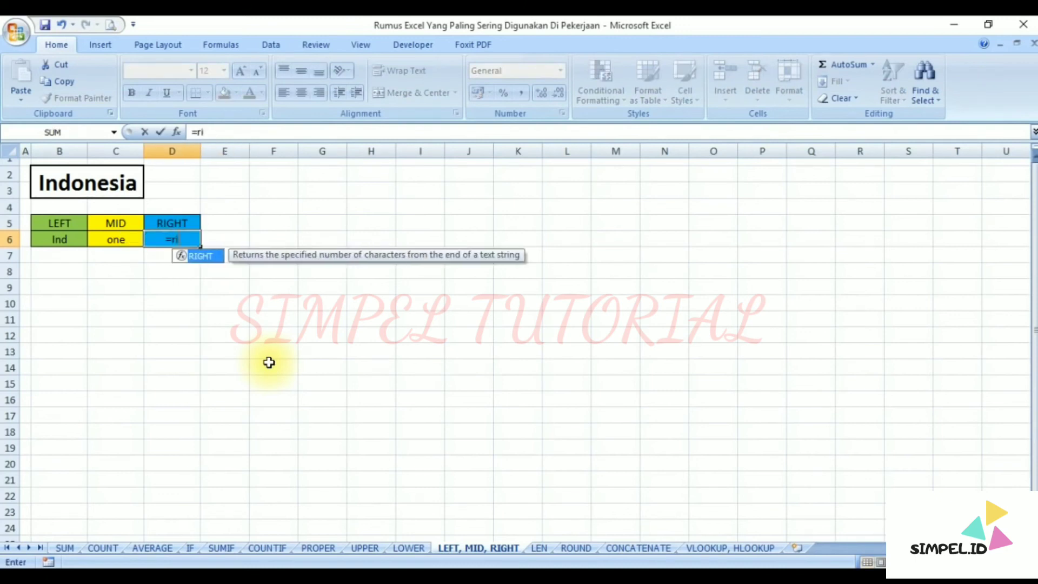
key(Tab)
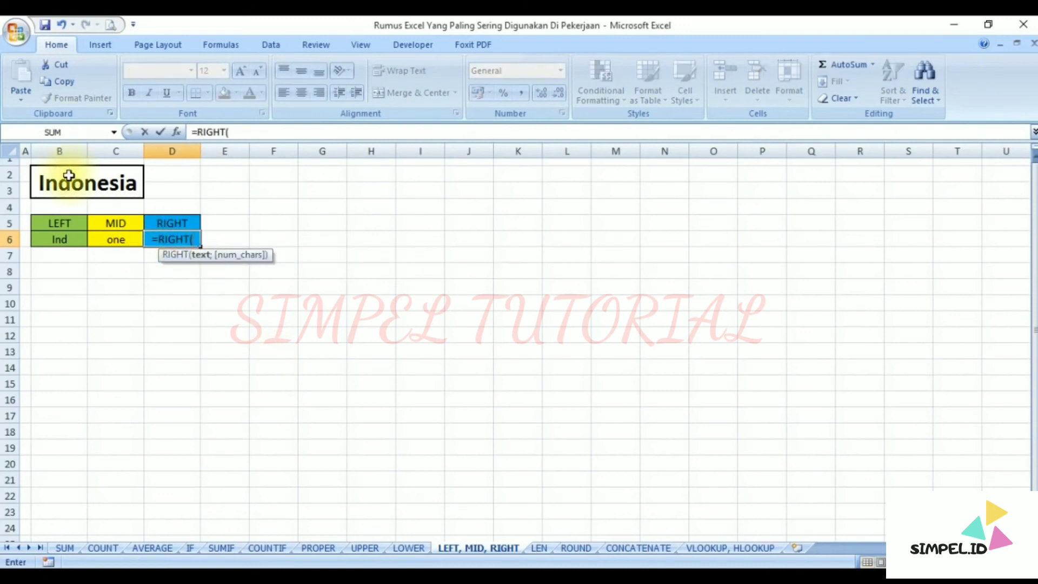
click(69, 175)
text(;)
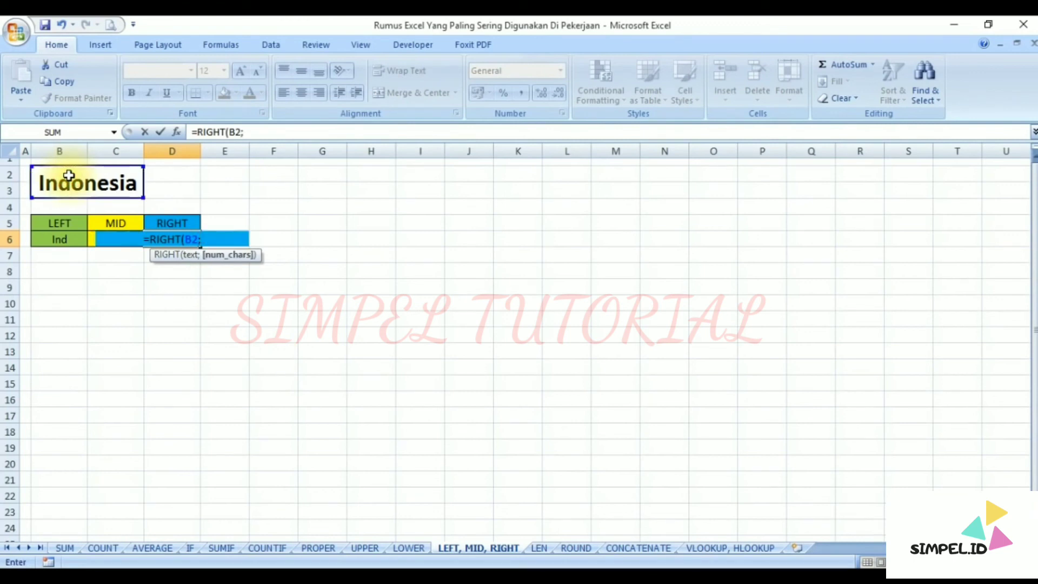
text(3)
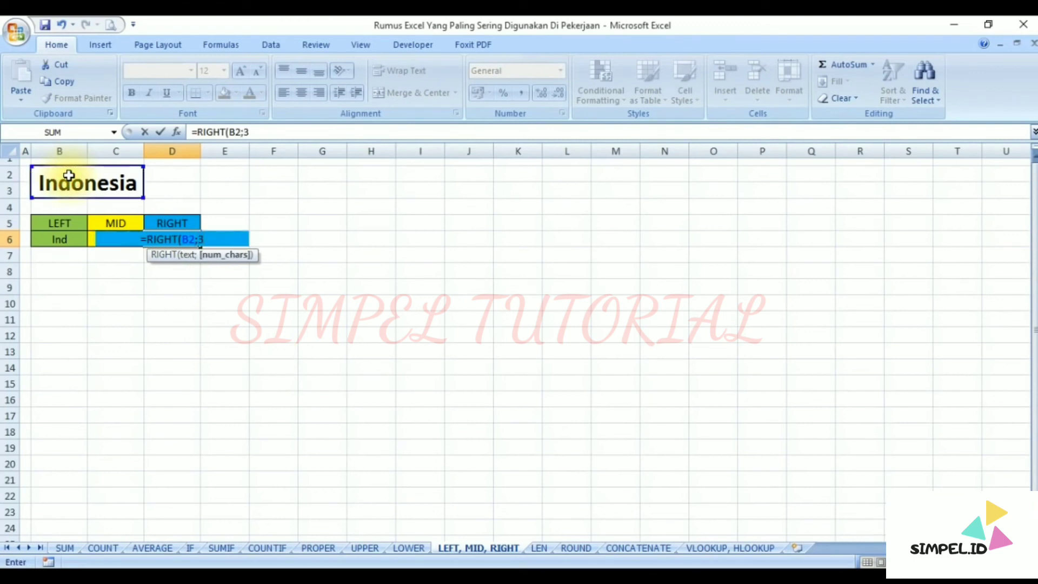
key(Return)
key(Return)
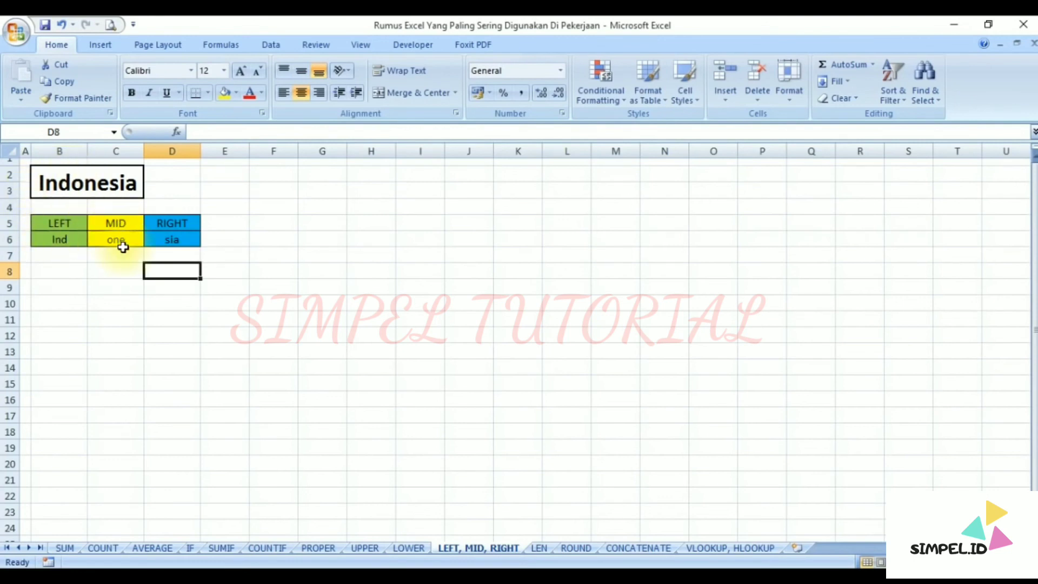
click(270, 282)
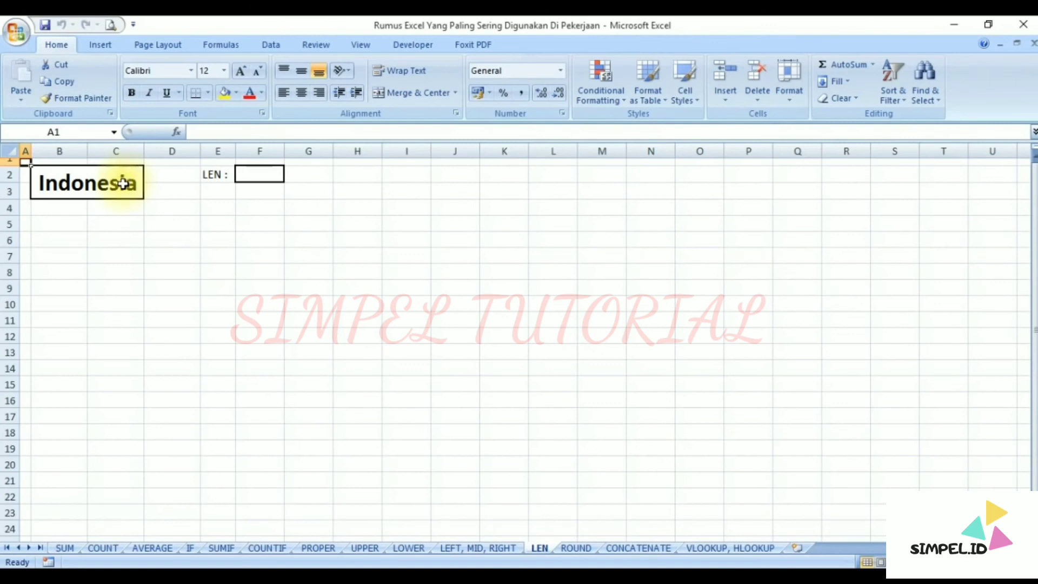
Step: Enter =LEN(B2) in the LEN cell F2 of the LEN sheet to count the characters in "Indonesia"
click(255, 171)
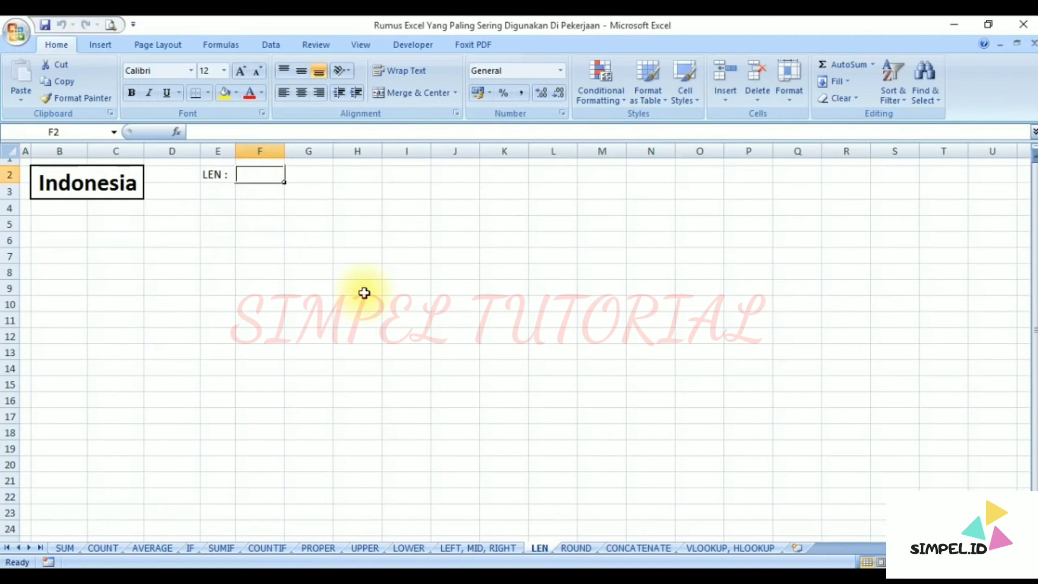
text(=len)
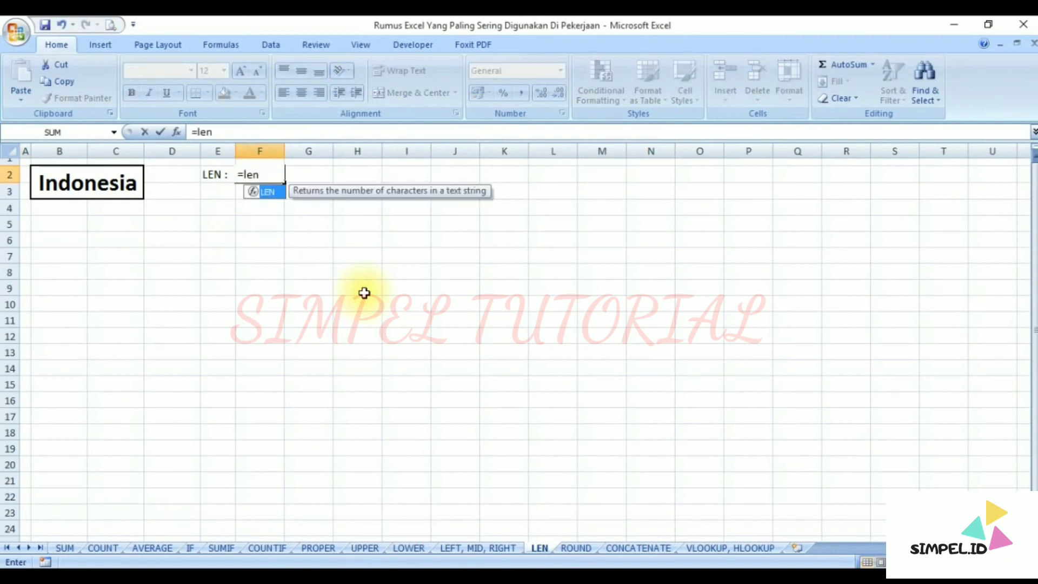
key(Tab)
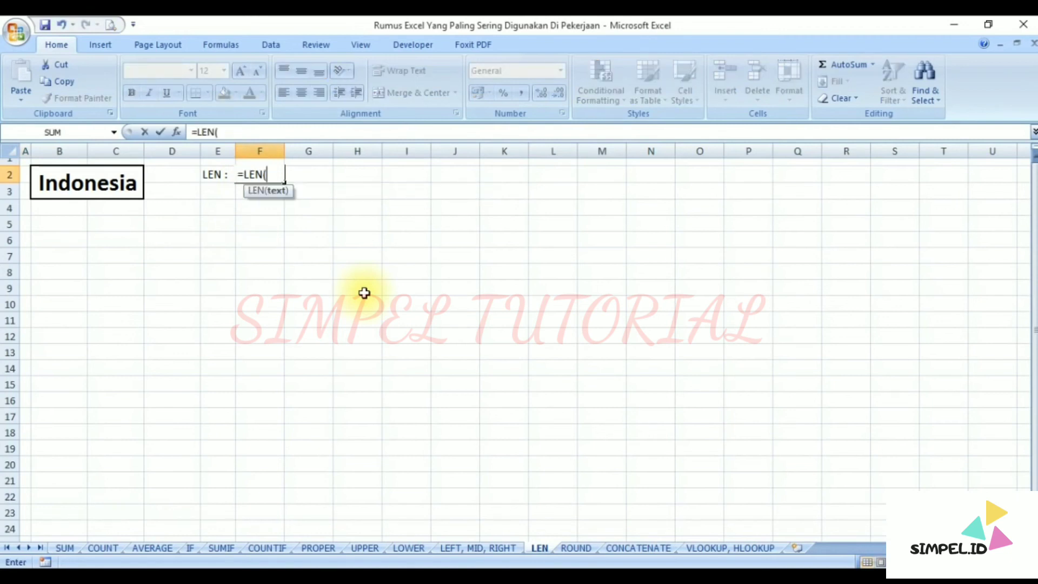
click(91, 184)
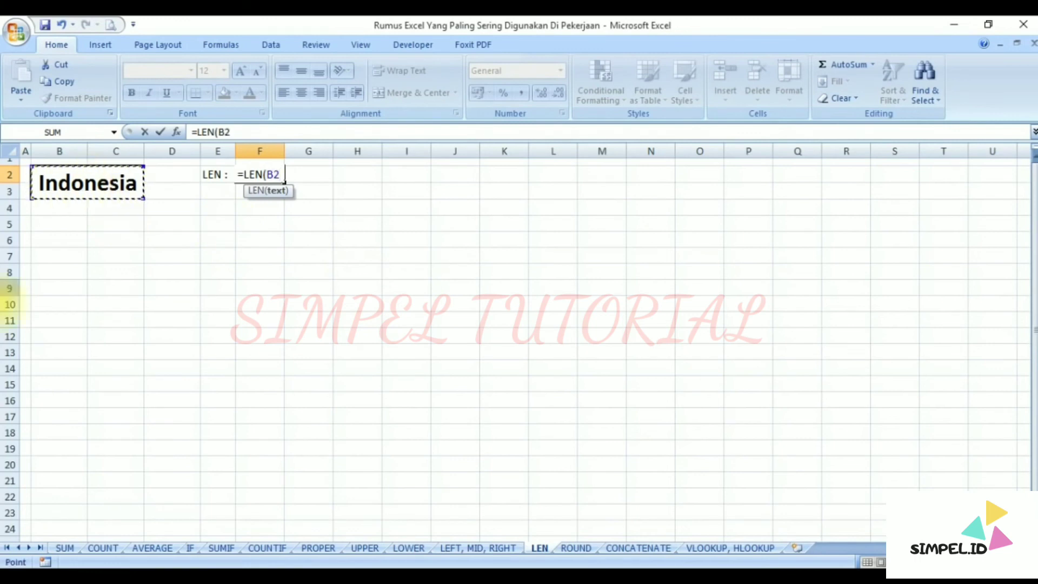
text())
key(Return)
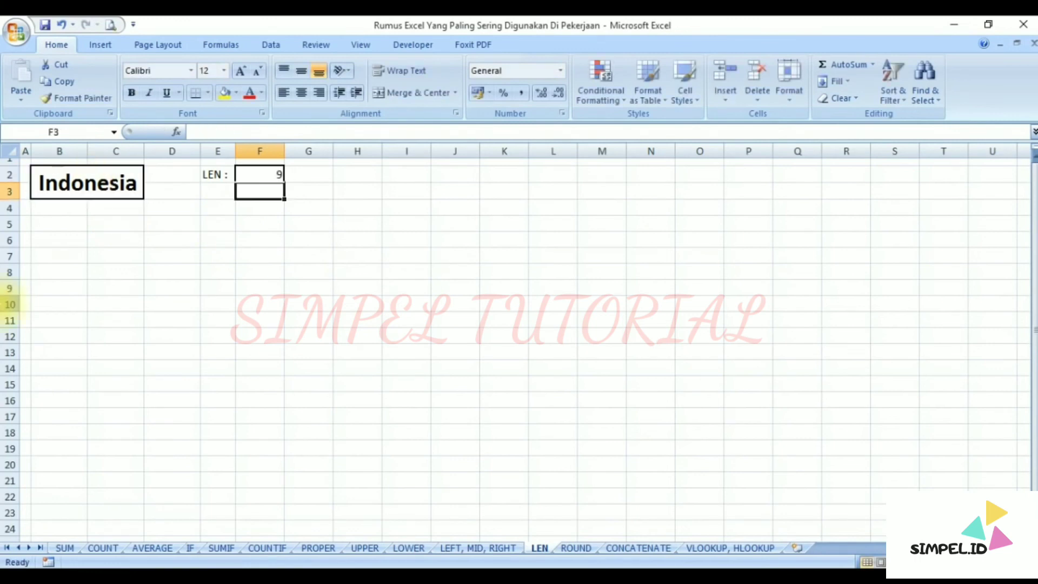
click(241, 336)
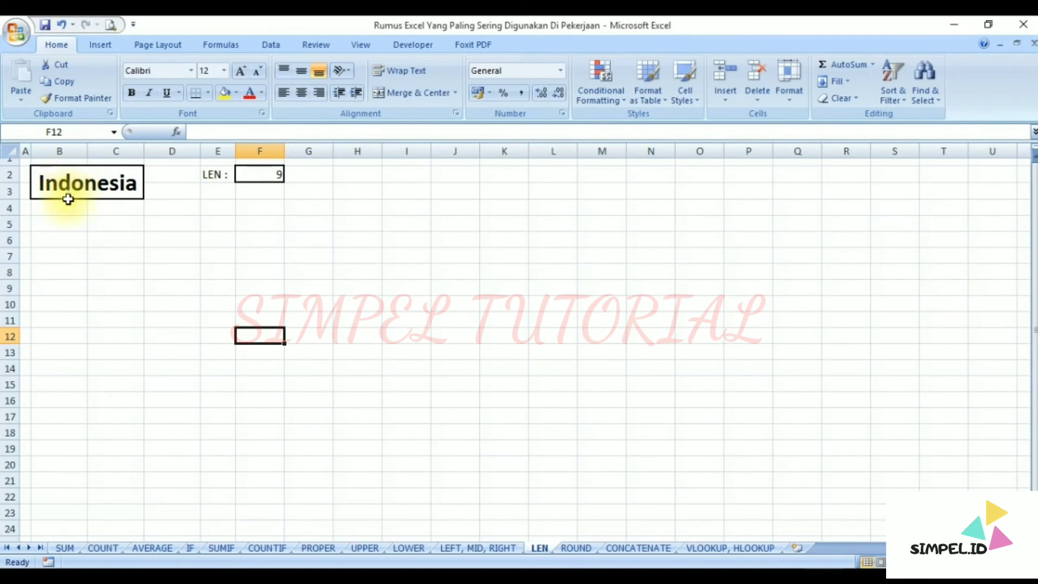
click(67, 238)
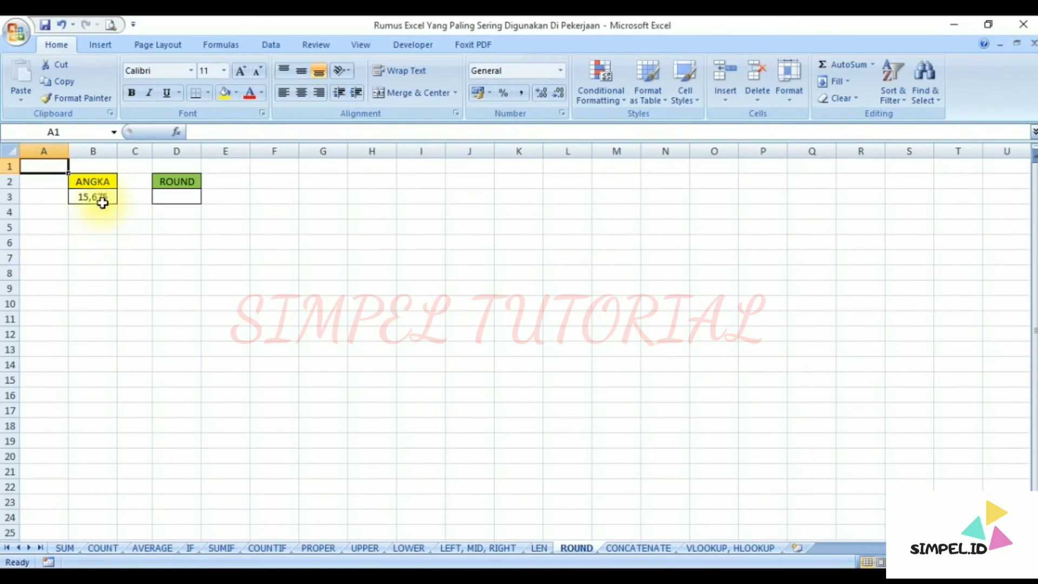
Step: Enter =ROUND(B3;2) in the ROUND cell D3 of the ROUND sheet to round the ANGKA value to two decimals
click(180, 198)
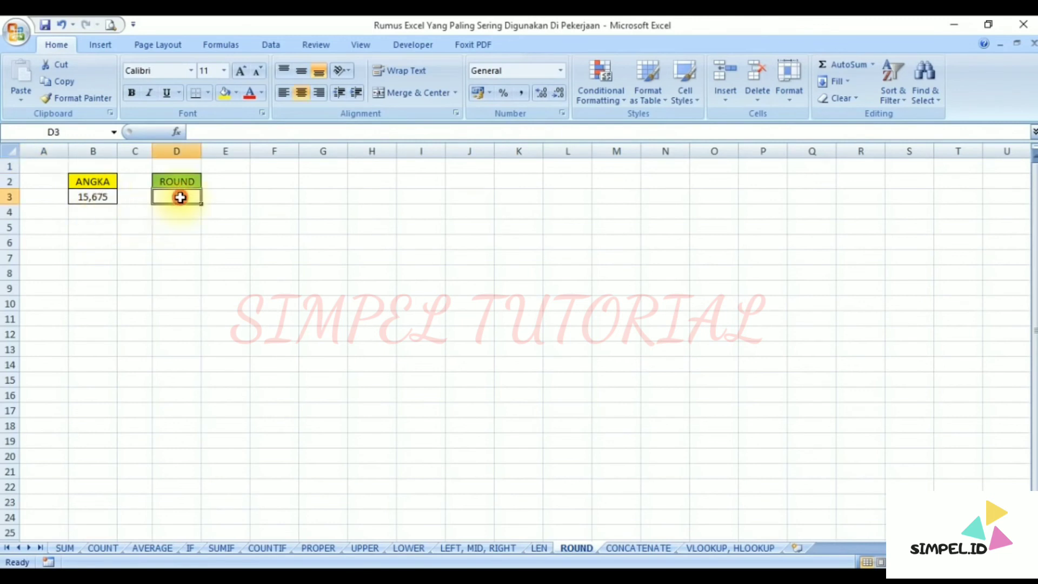
text(=r)
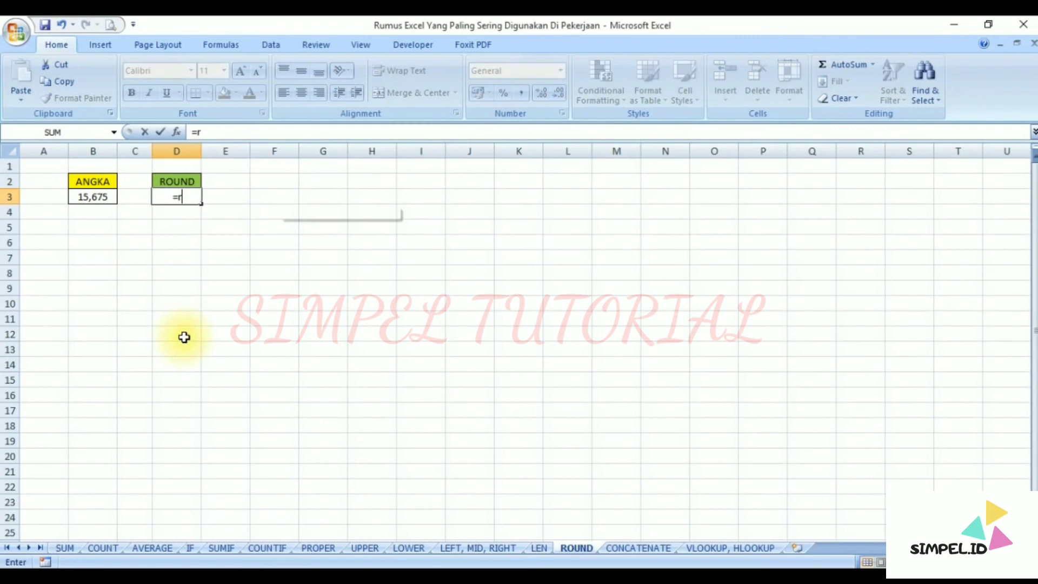
text(ound)
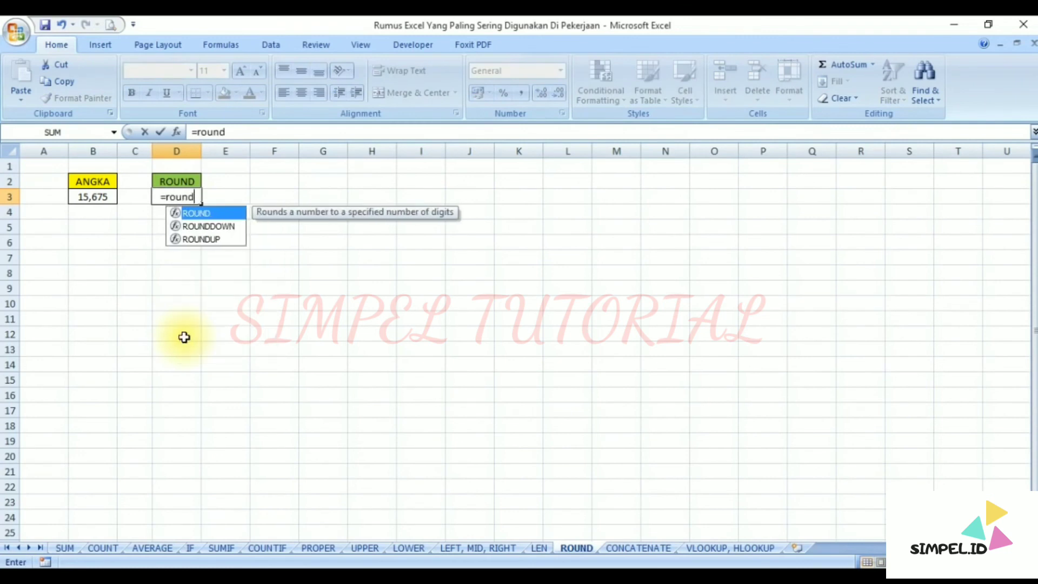
key(Tab)
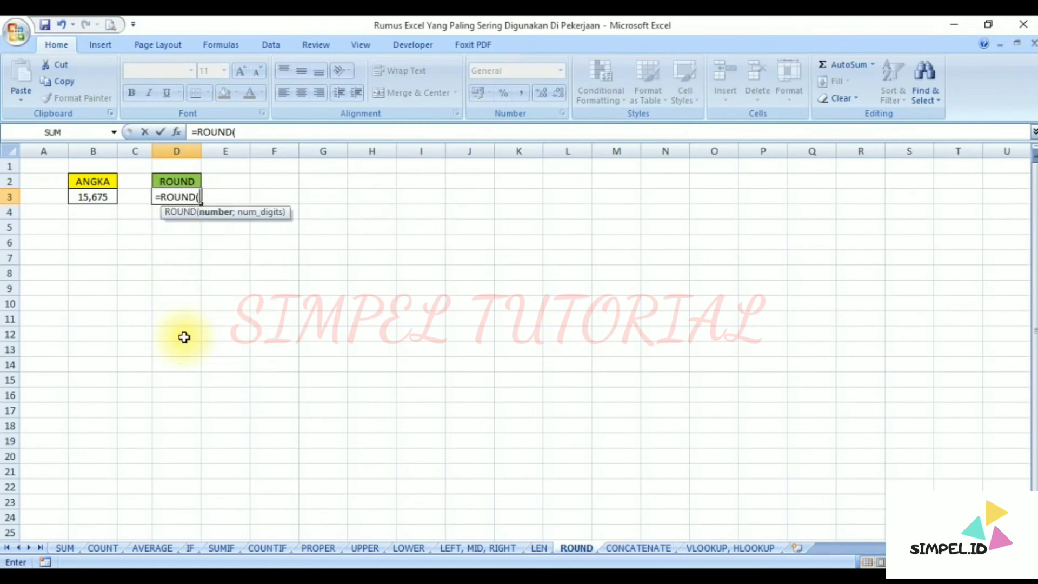
click(94, 195)
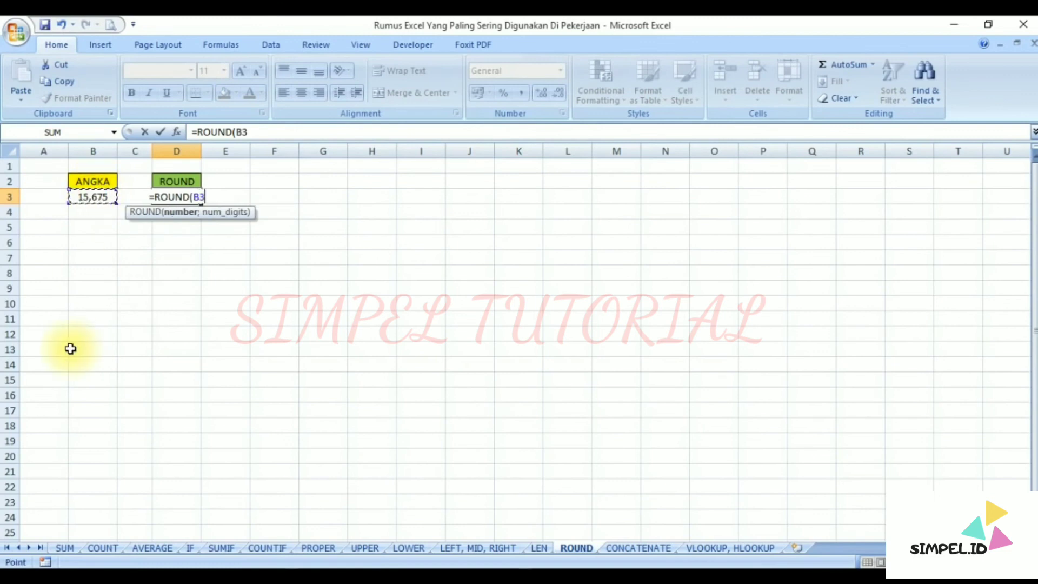
text(;)
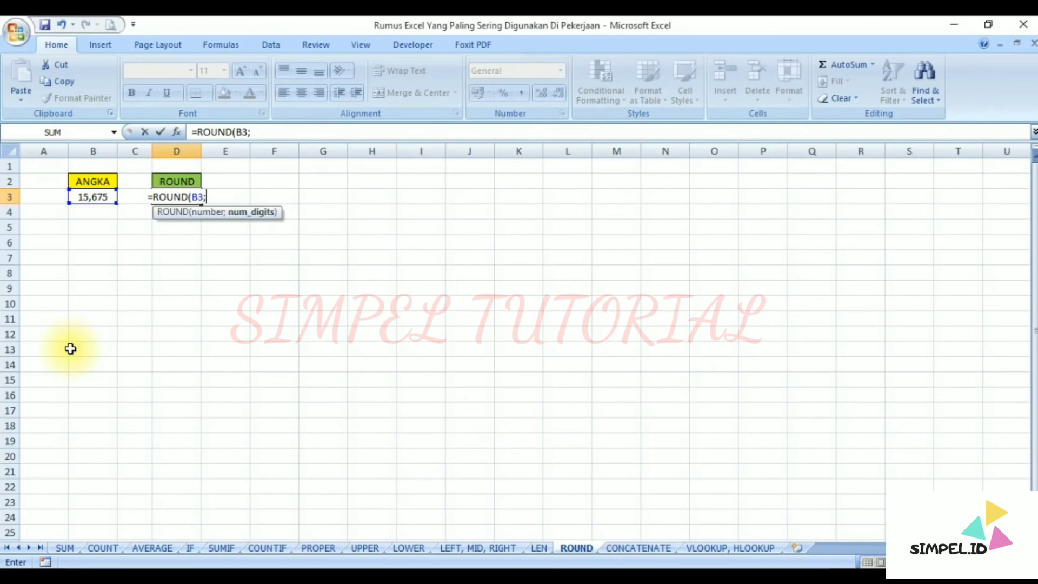
text(2)
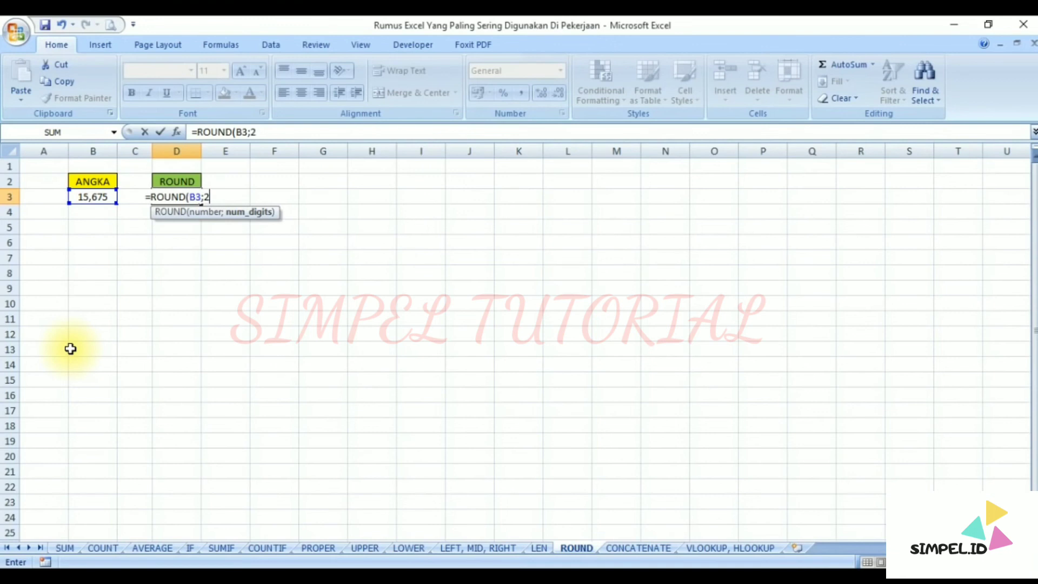
key(Return)
key(Down)
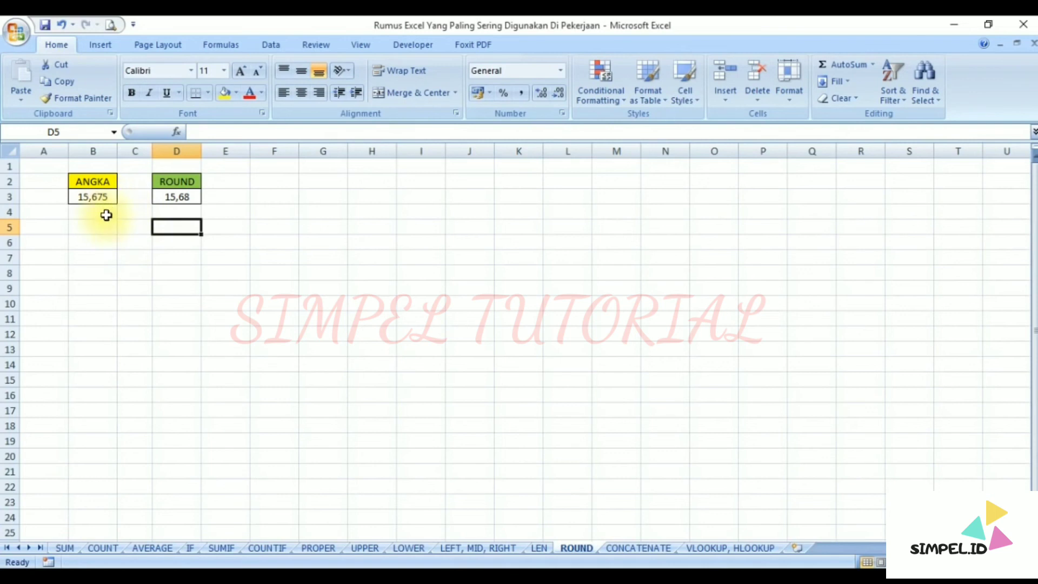
Step: Change the number of digits in the D3 formula to 1 so that it reads =ROUND(B3;1)
click(173, 196)
click(257, 132)
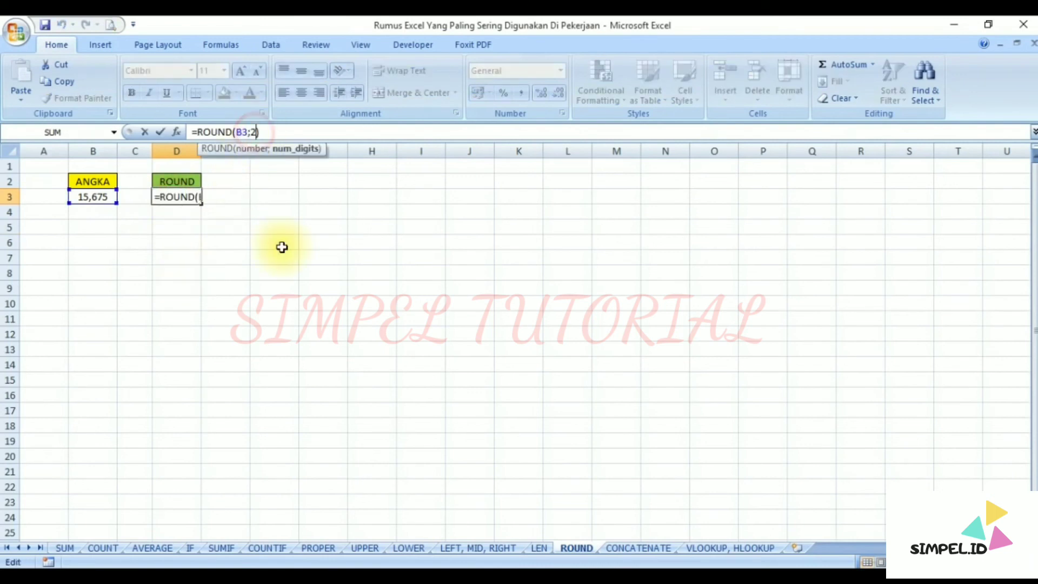
key(BackSpace)
text(1)
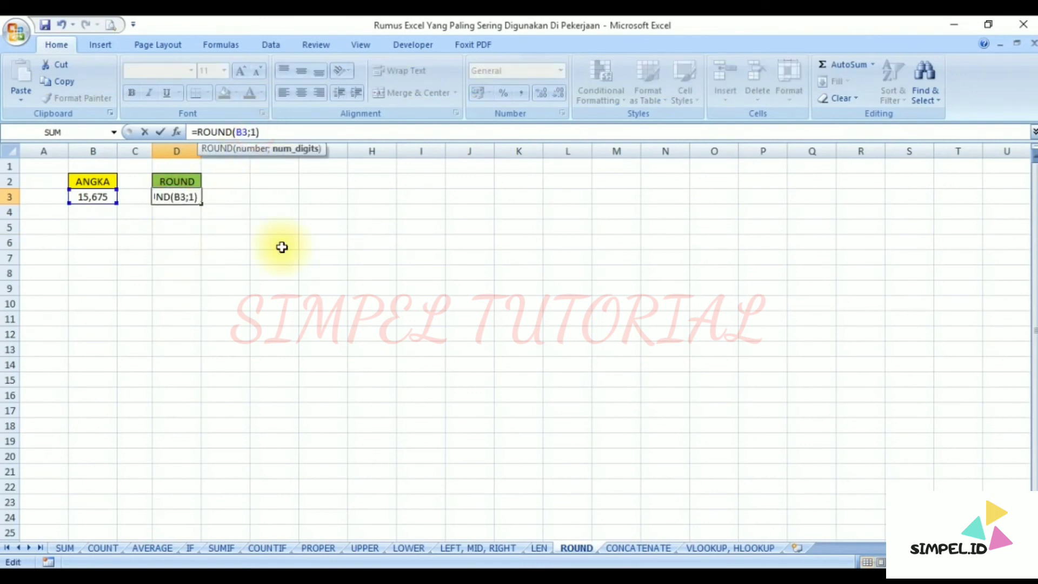
key(Return)
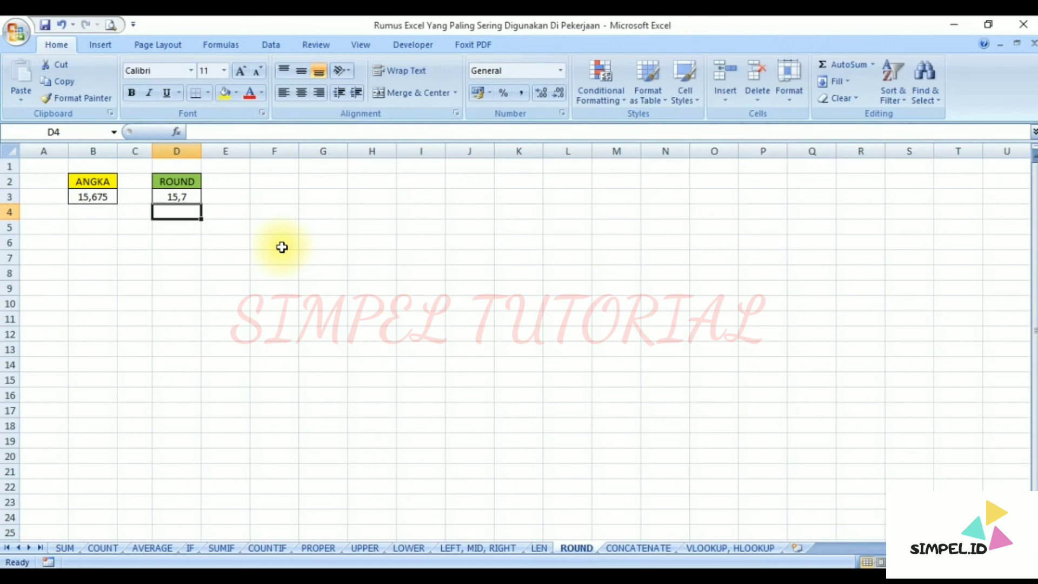
click(282, 247)
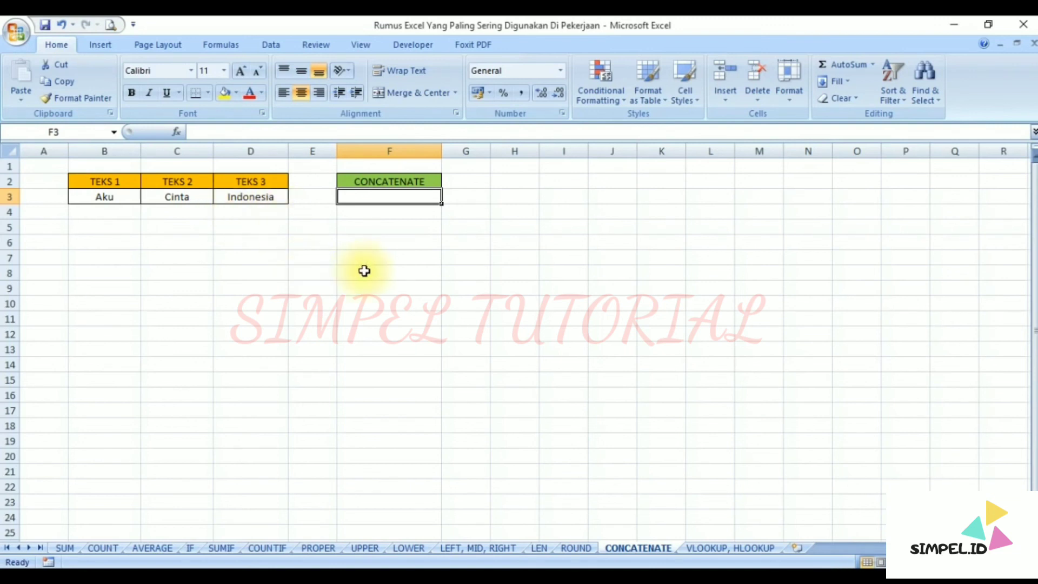
Step: Enter =CONCATENATE(B3;C3;D3) in cell F3 of the CONCATENATE sheet to join the TEKS 1, TEKS 2 and TEKS 3 words
text(=)
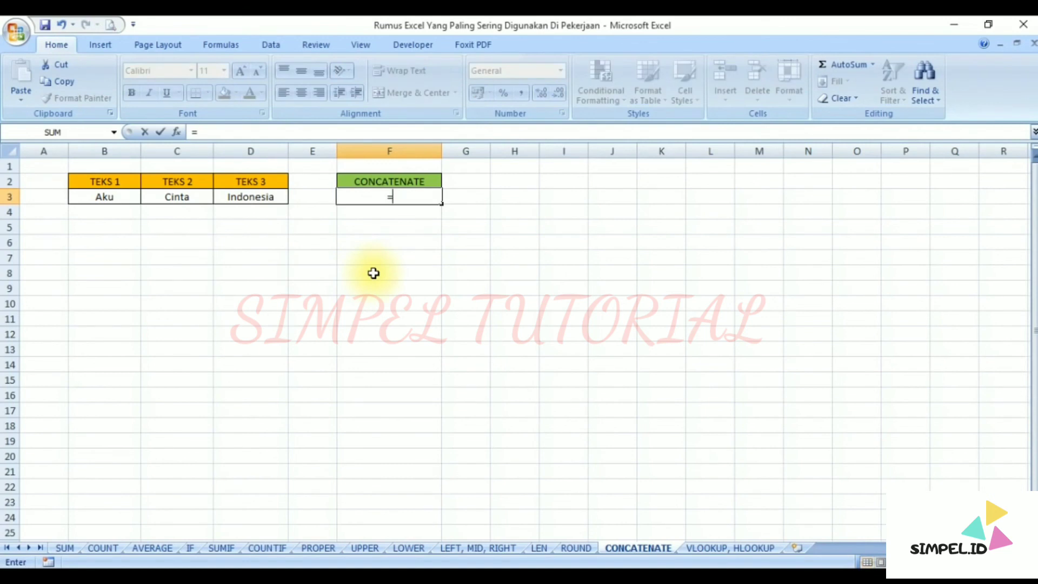
text(con)
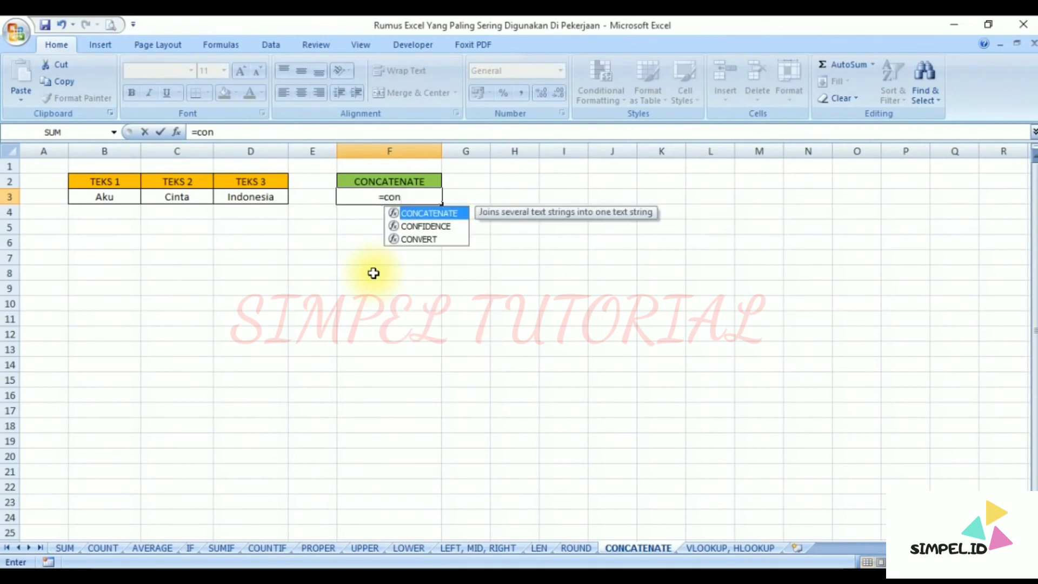
key(Tab)
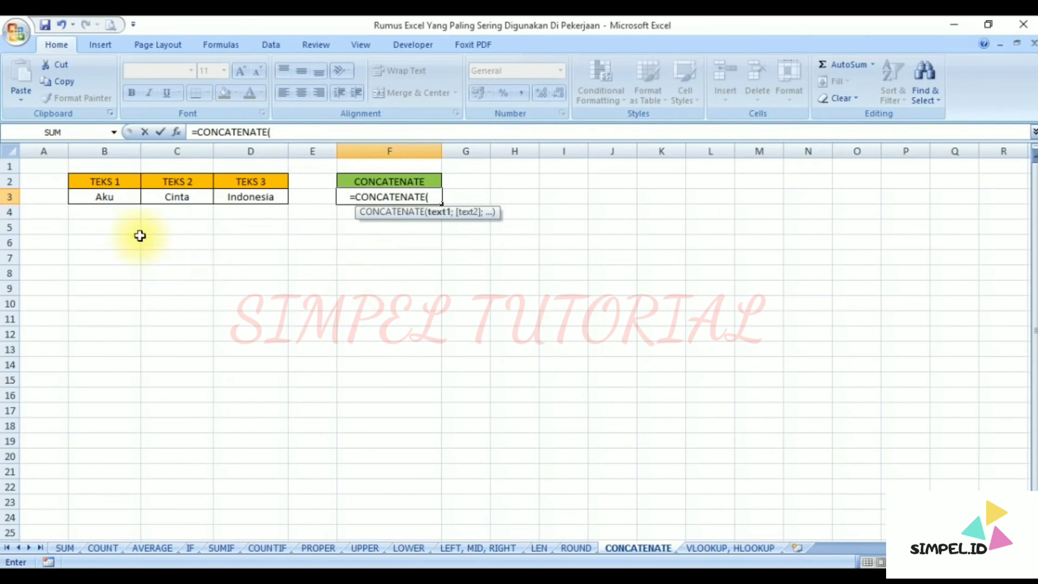
click(116, 200)
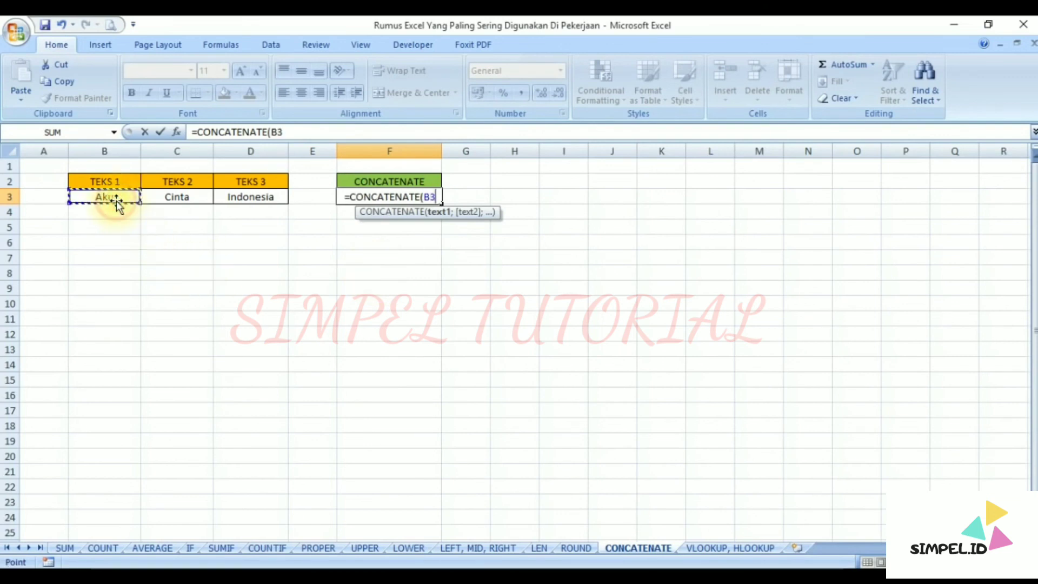
text(;)
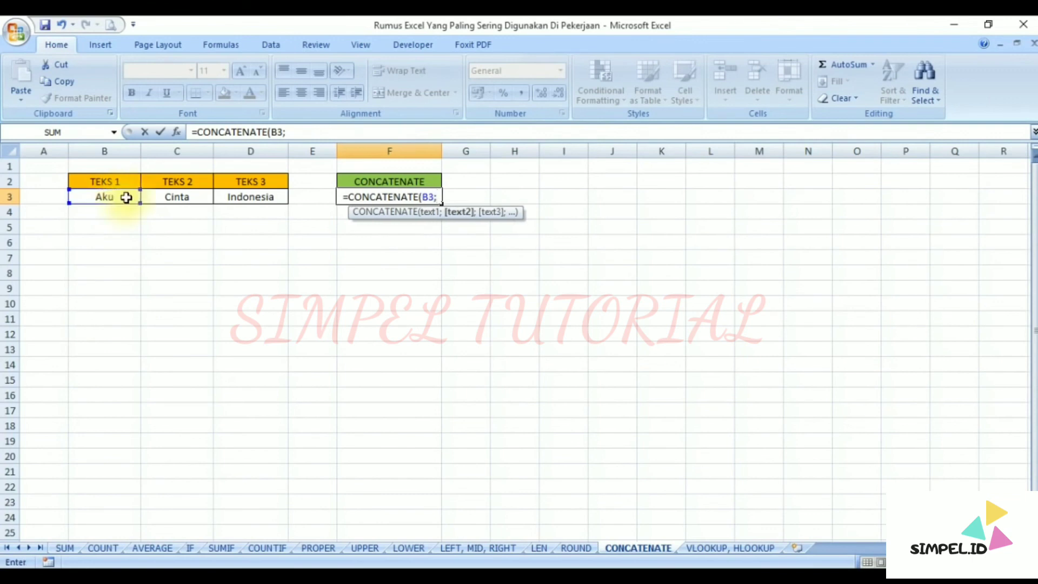
click(188, 197)
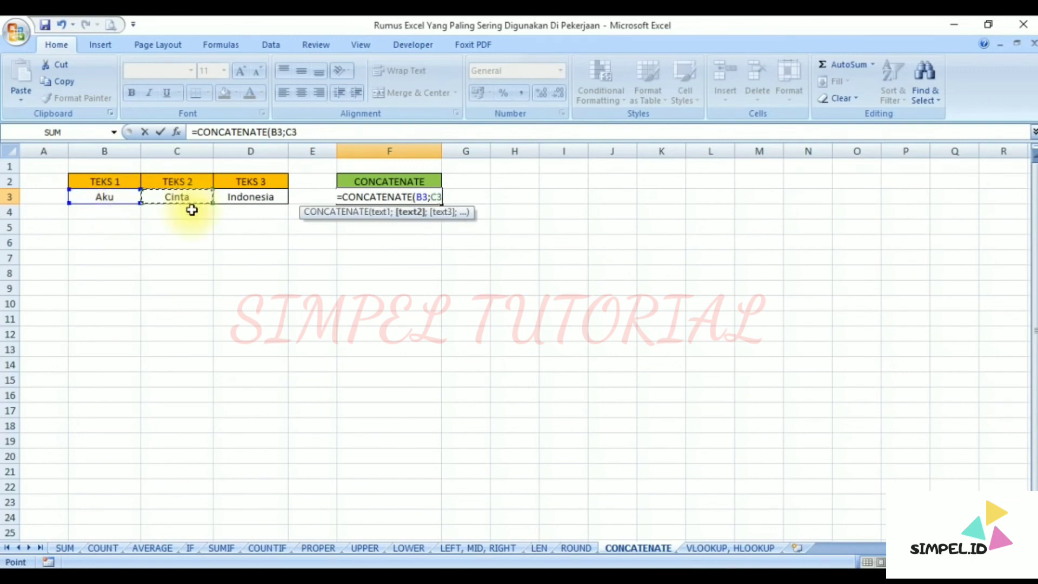
text(;)
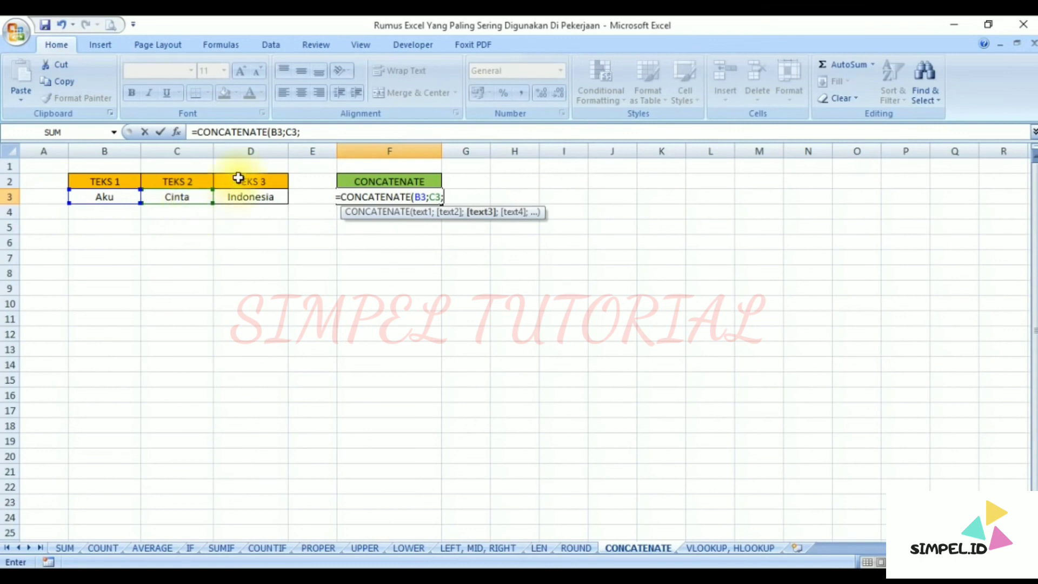
click(258, 198)
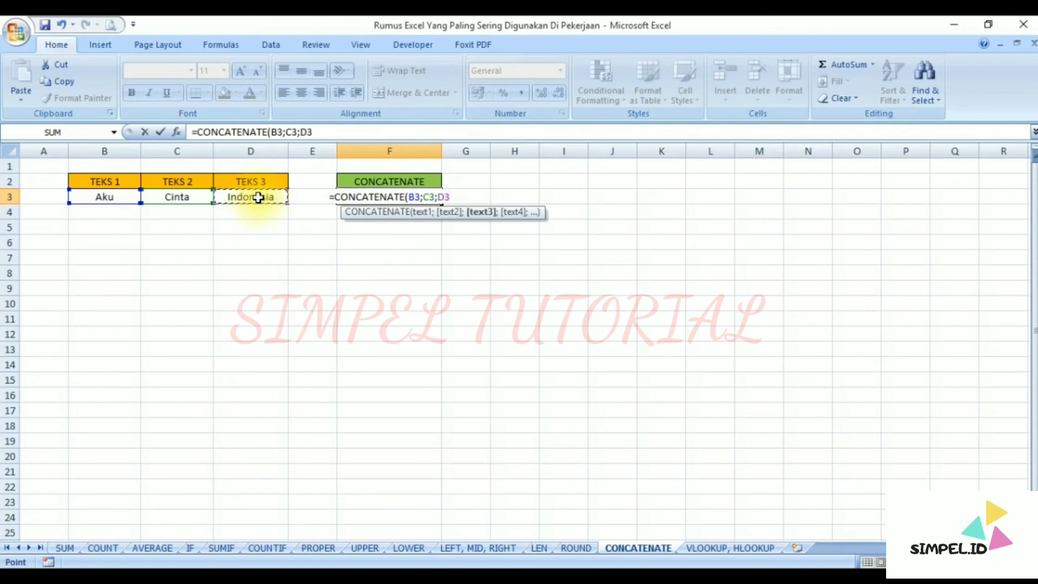
text())
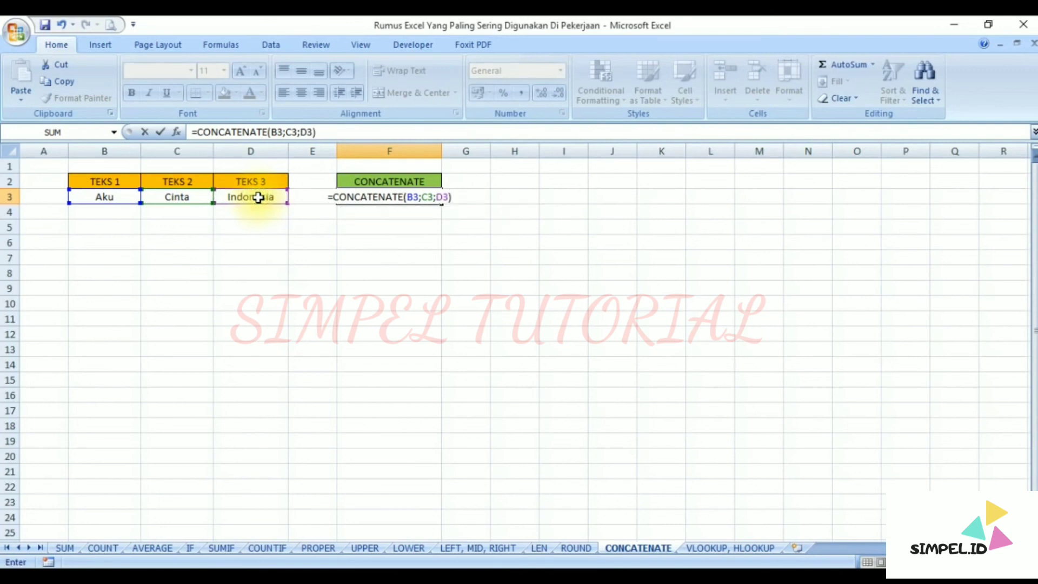
key(Return)
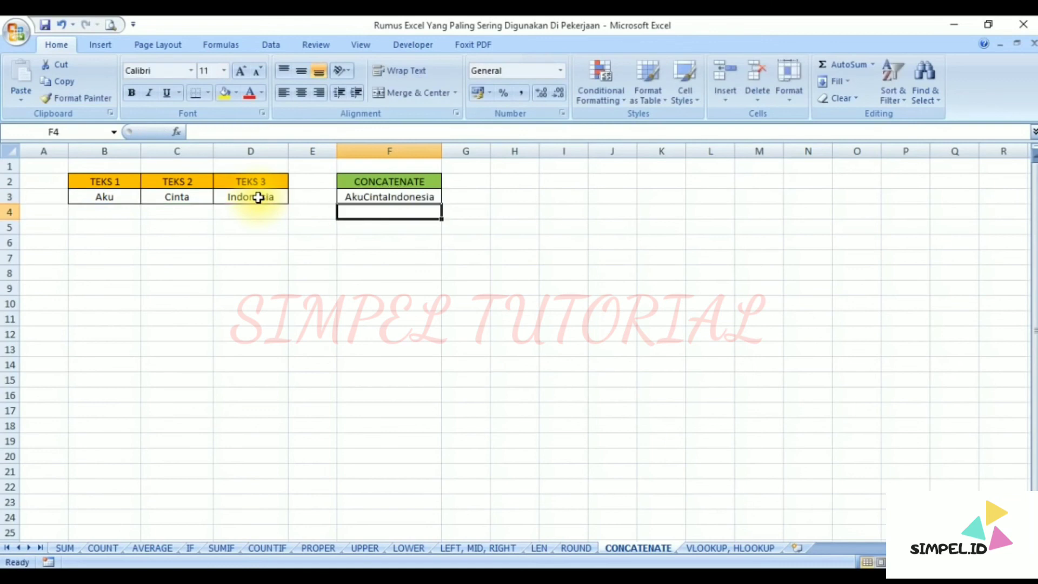
key(Down)
key(Up)
key(Down)
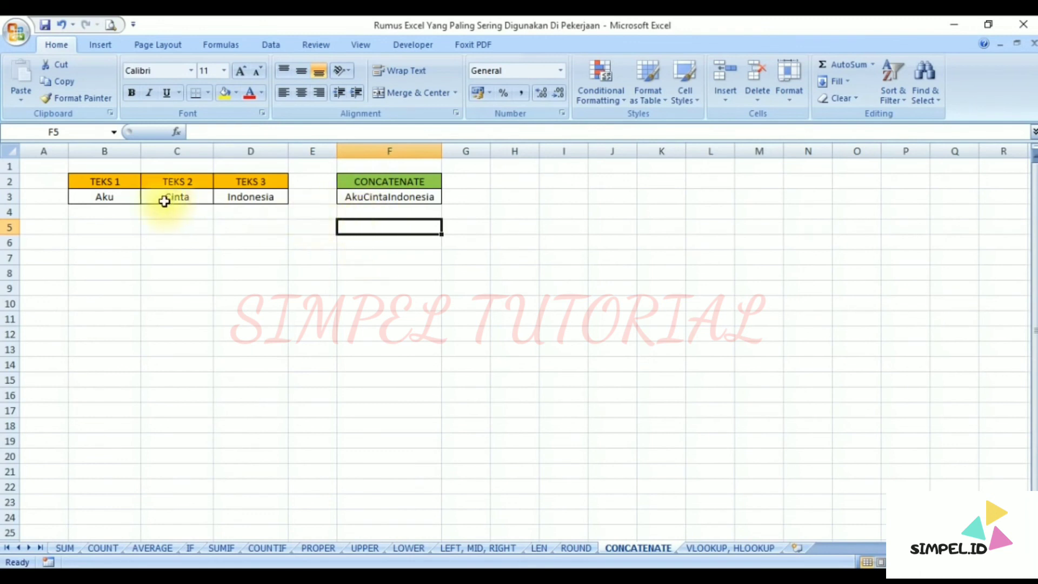
Step: Add a space between the joined words by editing the F3 formula to =CONCATENATE(B3;" ";C3;" ";D3)
click(374, 197)
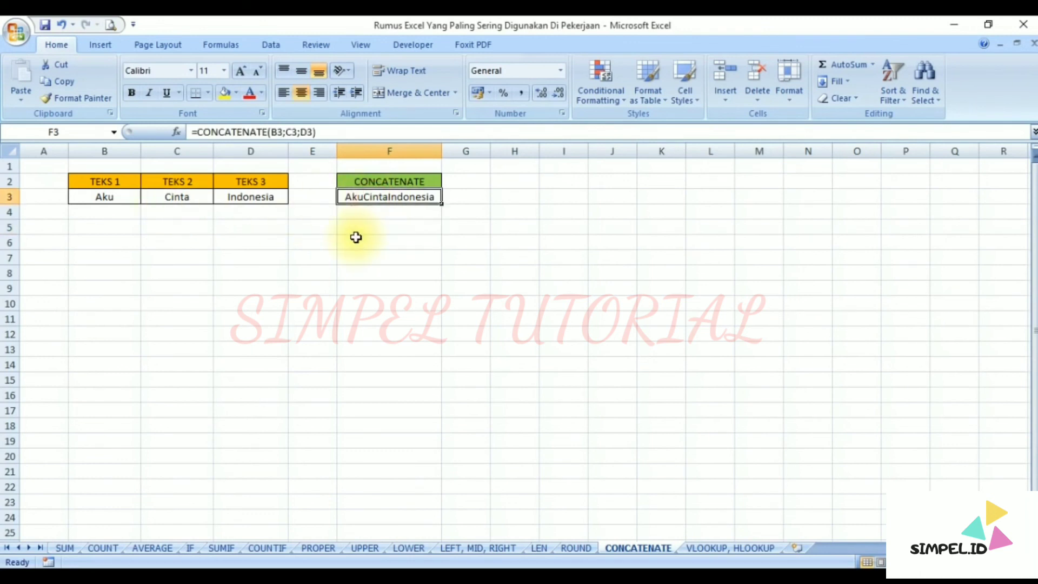
click(285, 133)
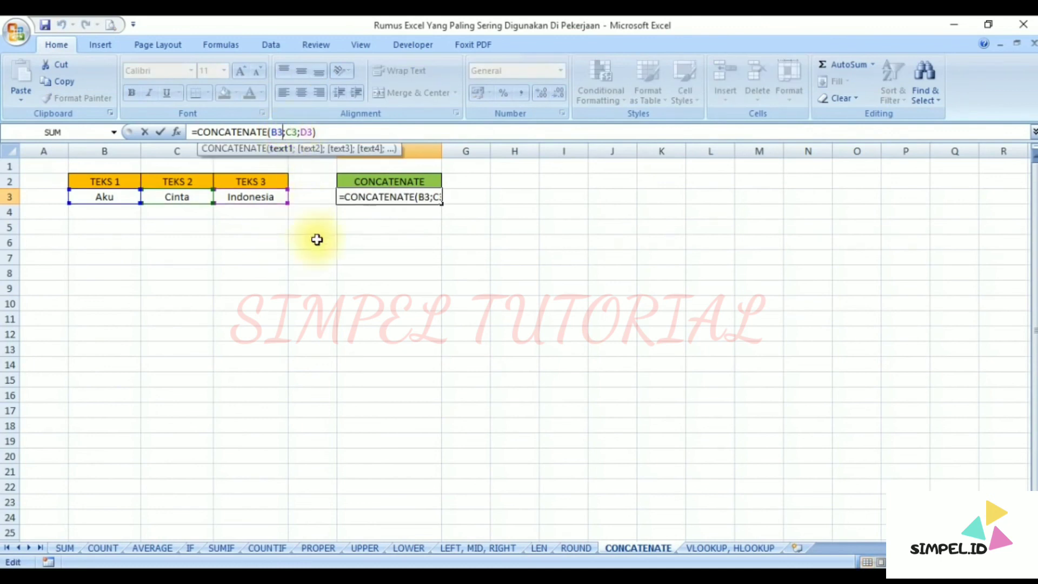
click(284, 132)
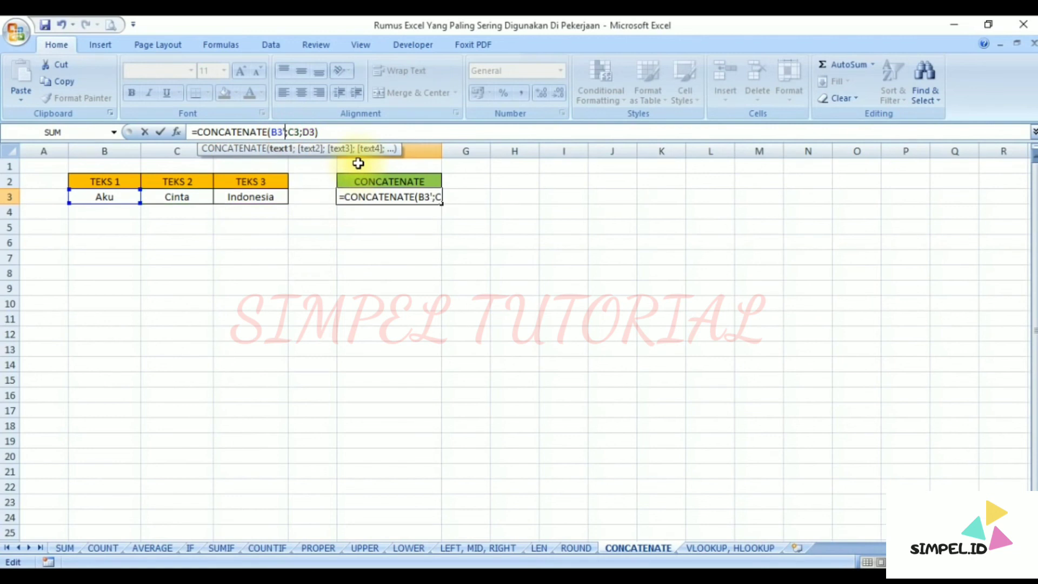
text(;")
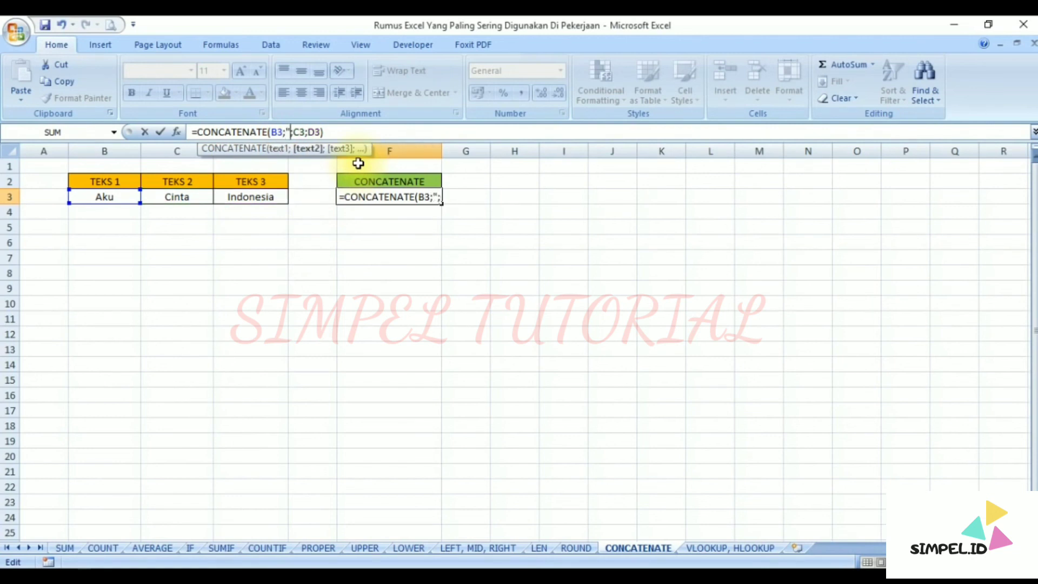
text(")
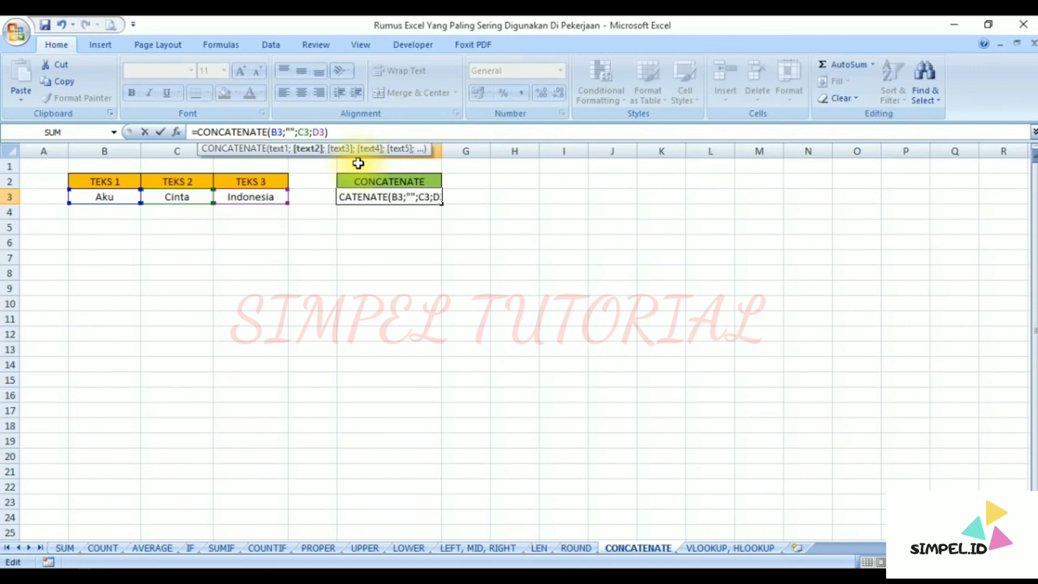
key(Left)
key(Right)
key(Right)
key(Right)
key(Right)
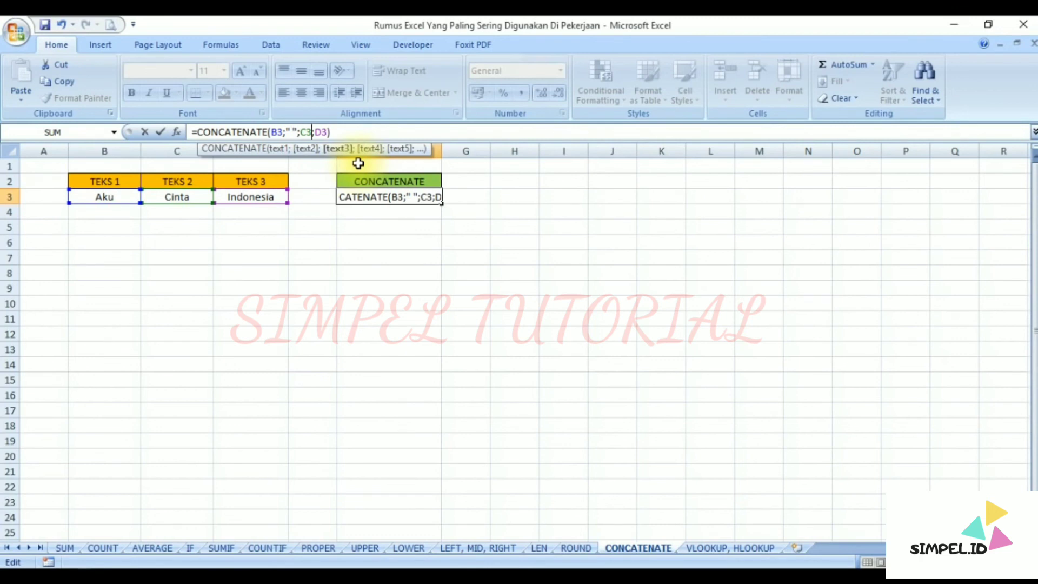
text(;" ")
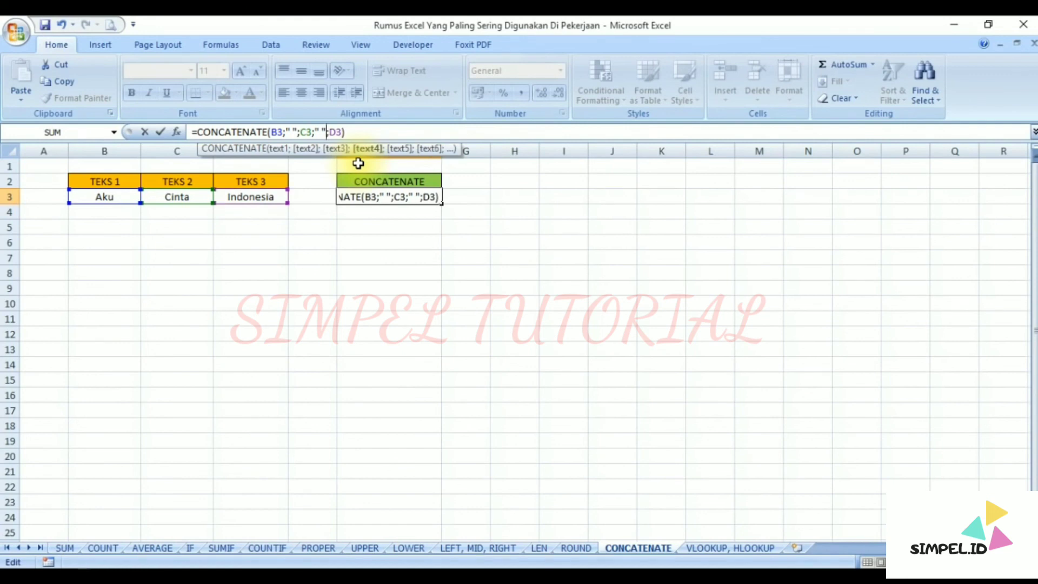
key(Return)
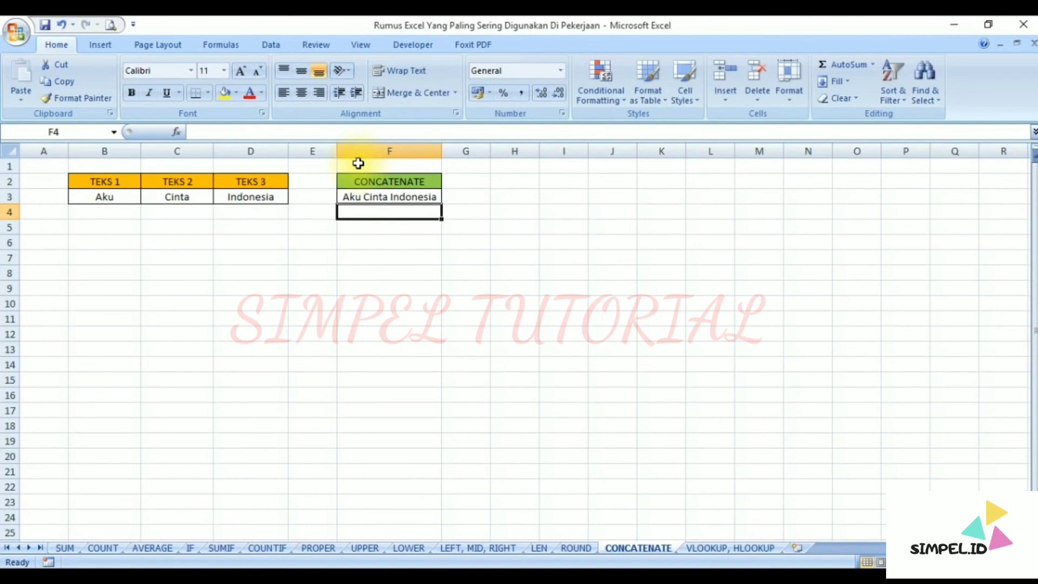
key(Up)
key(Up)
key(Up)
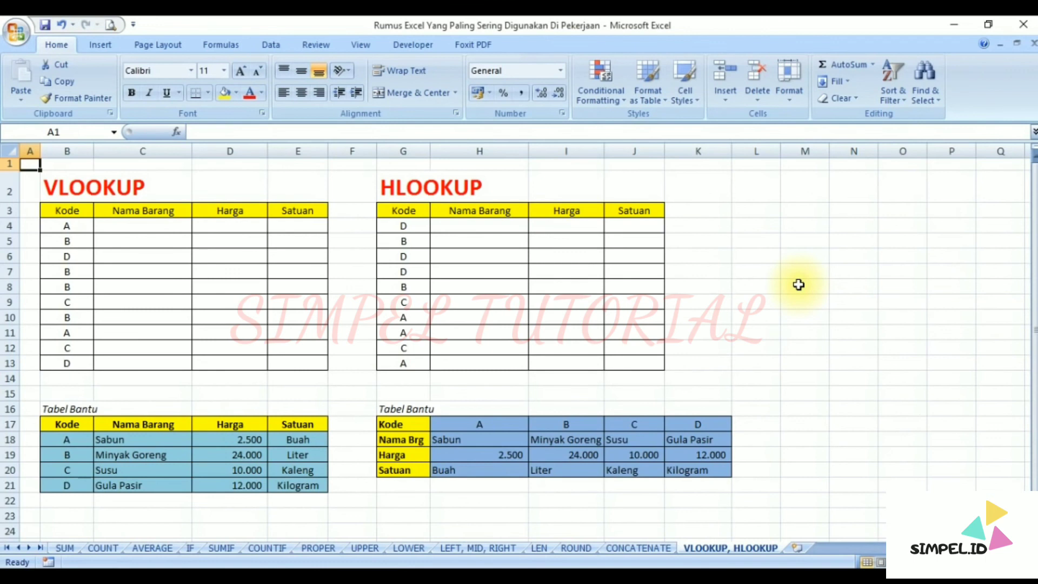
click(101, 187)
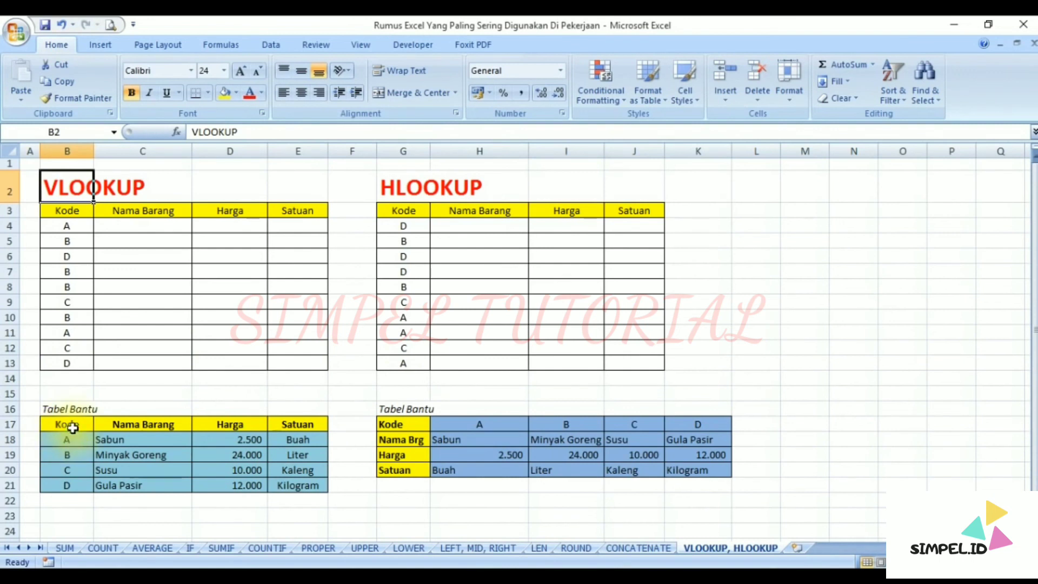
Step: Examine the layout of the two Tabel Bantu helper tables, comparing the vertical VLOOKUP headings with the horizontal HLOOKUP headings
drag(70, 425, 279, 425)
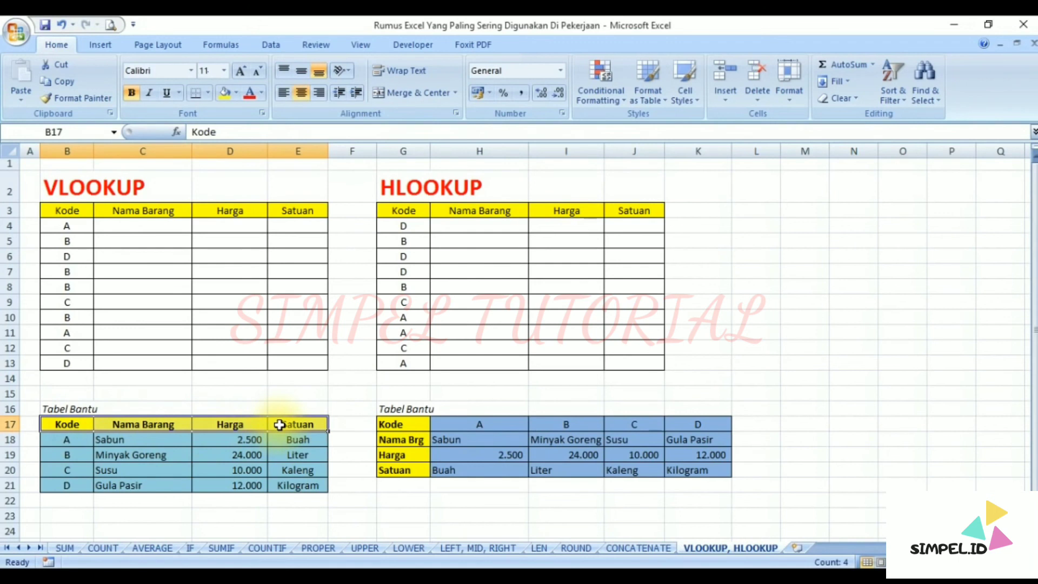
click(84, 442)
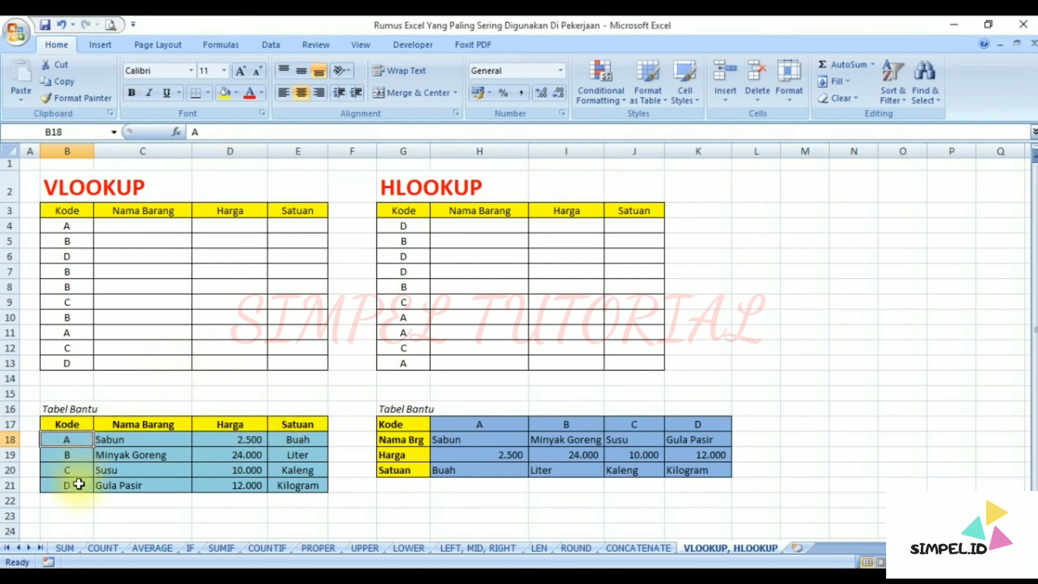
click(120, 437)
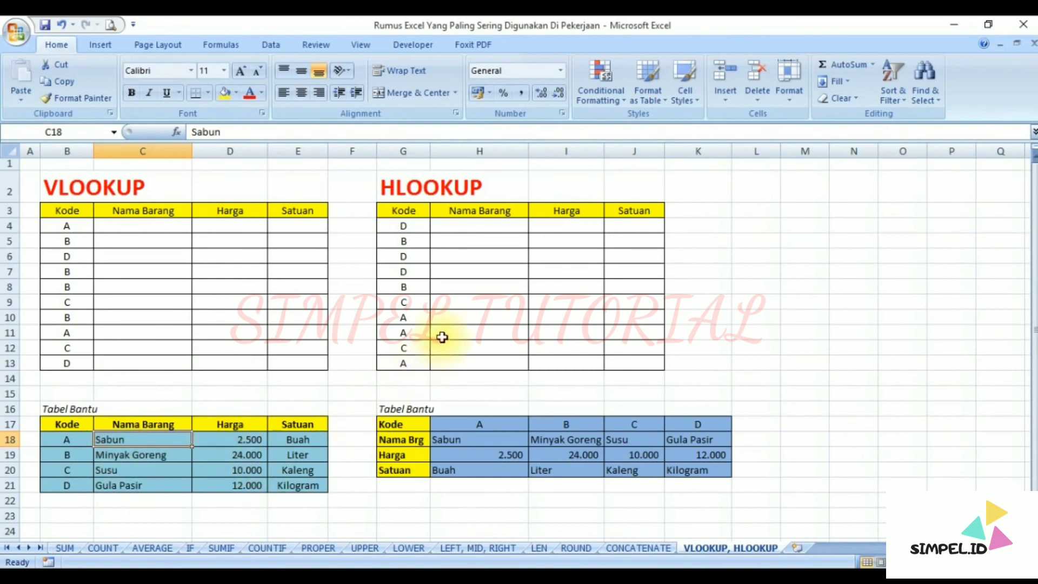
click(410, 425)
drag(410, 425, 411, 470)
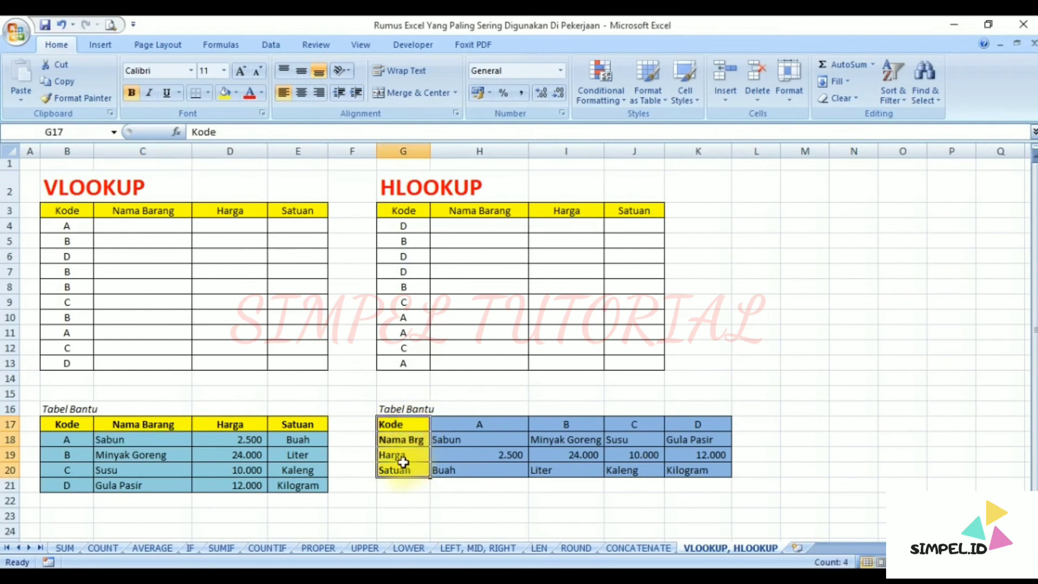
drag(230, 426, 297, 425)
drag(387, 423, 397, 468)
key(ctrl+b)
click(463, 425)
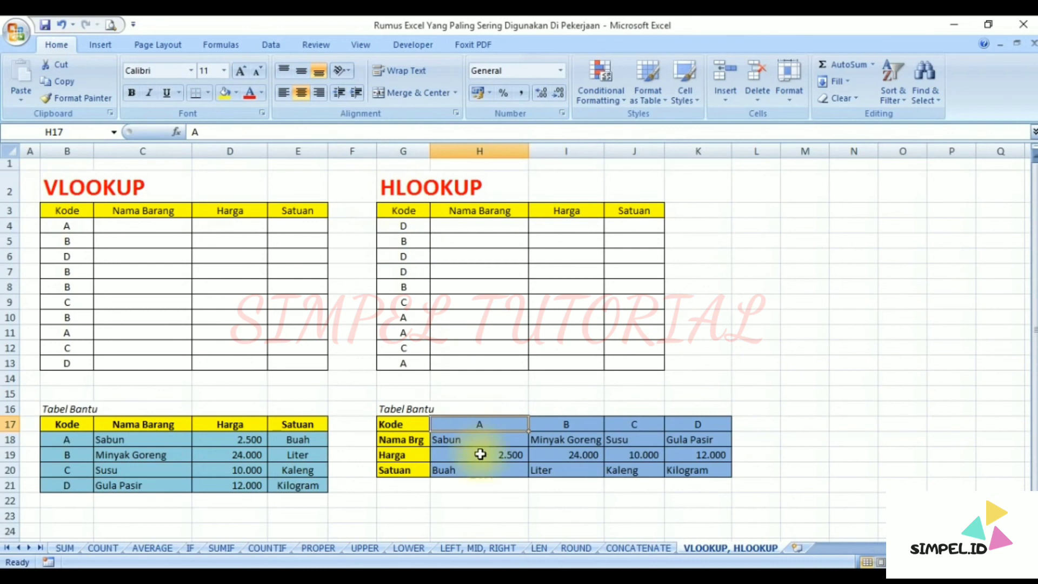
Step: Start a VLOOKUP formula in the Nama Barang cell C4 with B4 as lookup value and B18:E21 as table array
click(159, 231)
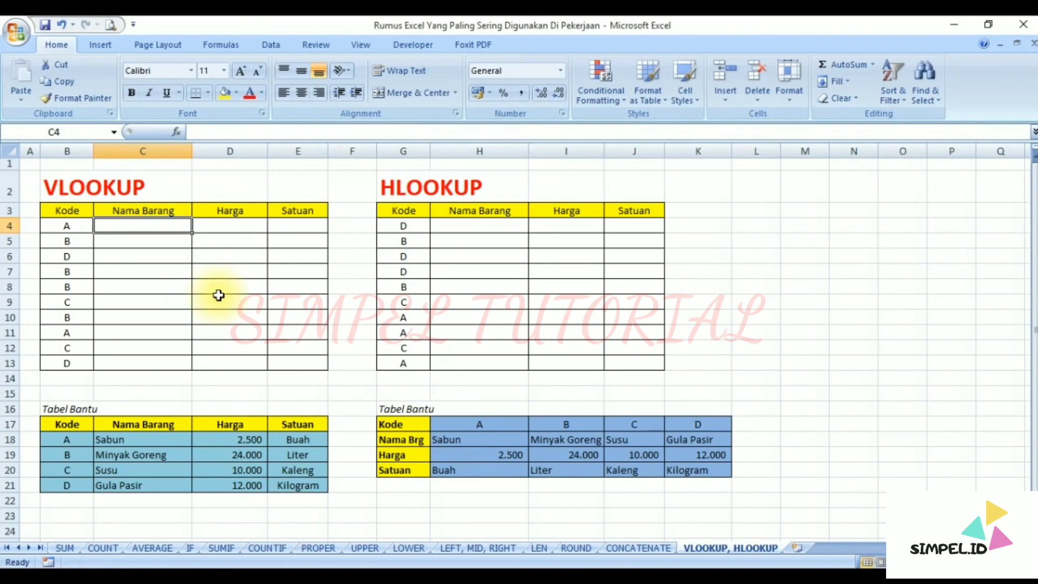
text(=vlo)
key(Tab)
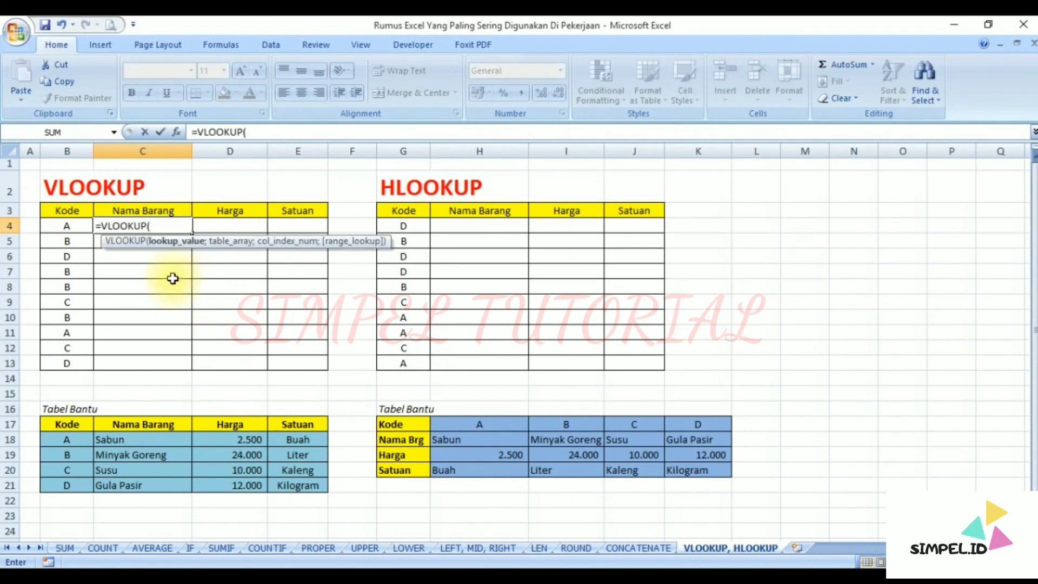
click(78, 225)
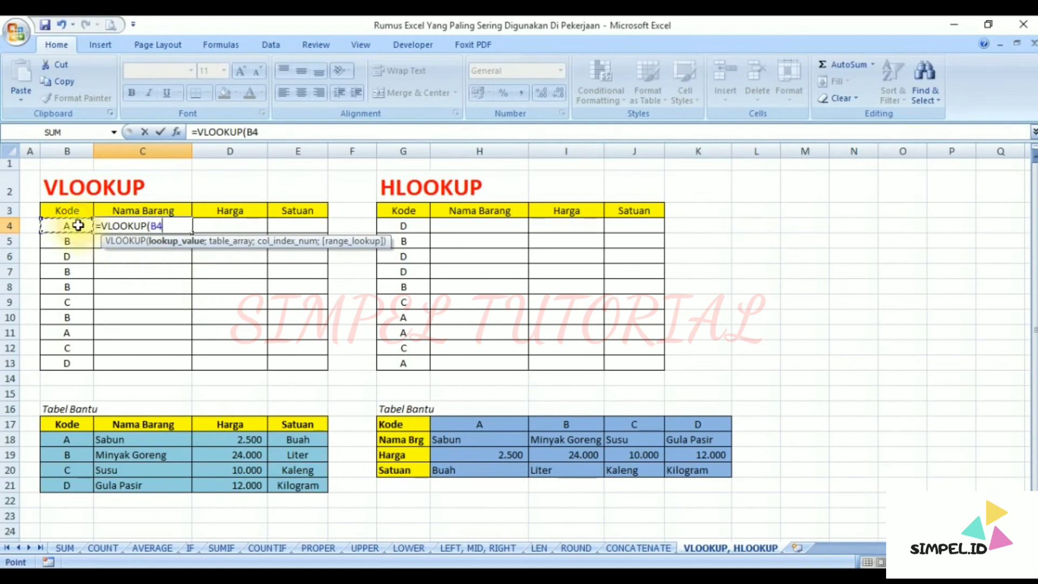
text(;)
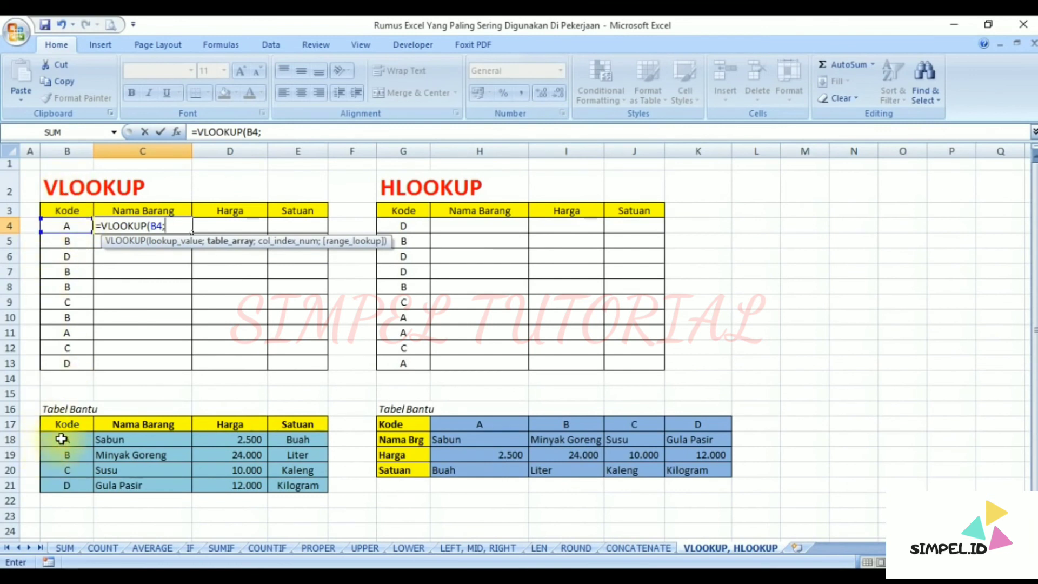
drag(55, 440, 279, 490)
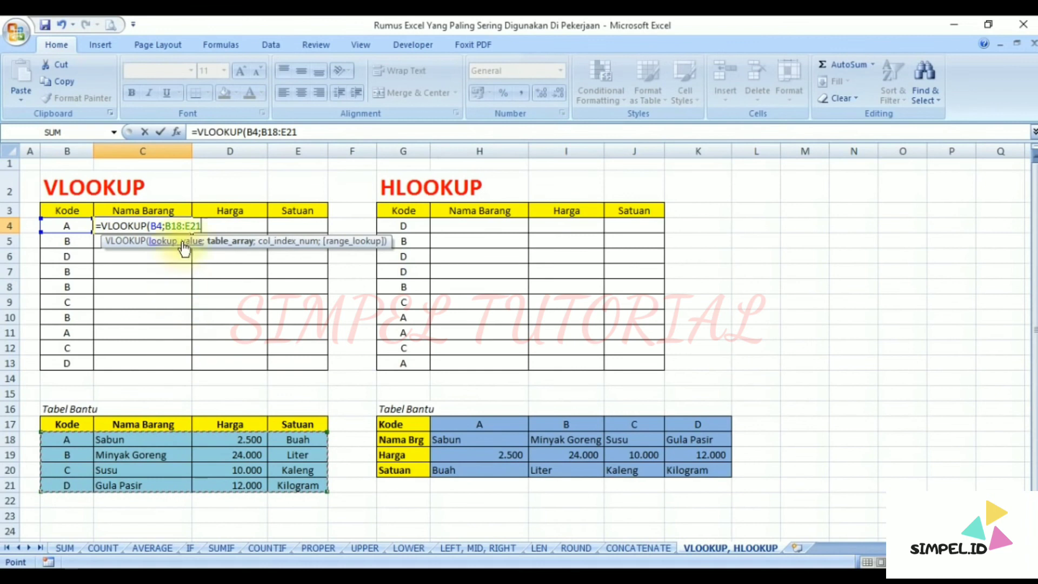
Step: Make the table array in the C4 formula absolute as $B$18:$E$21, dismissing the CCleaner alert
click(275, 131)
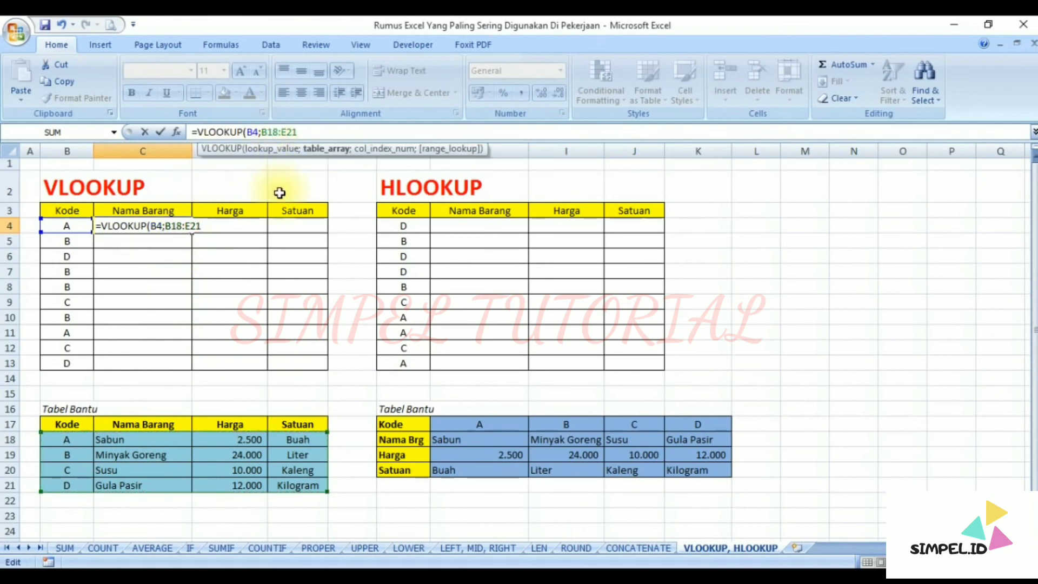
click(260, 131)
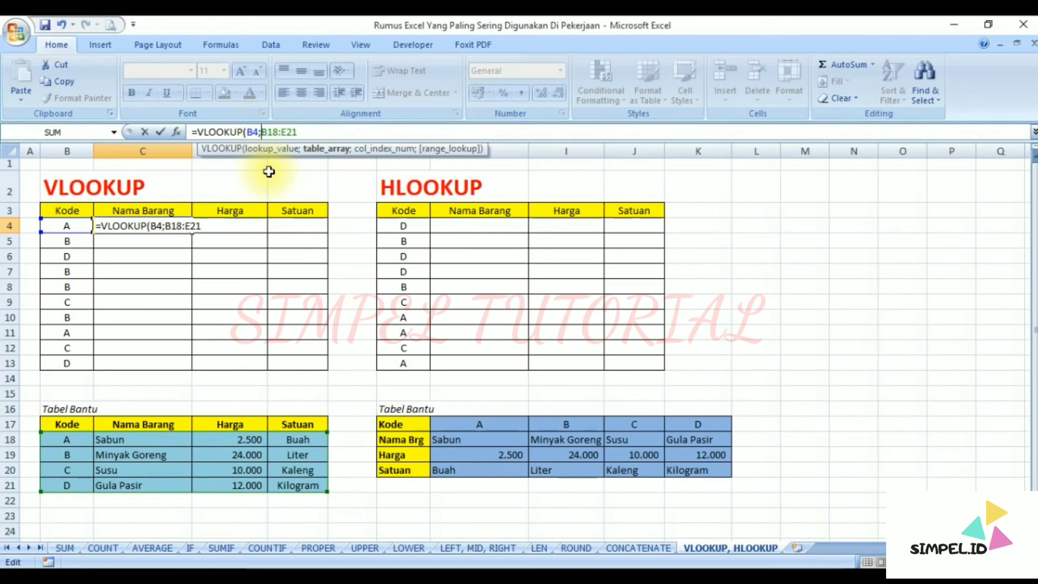
text($)
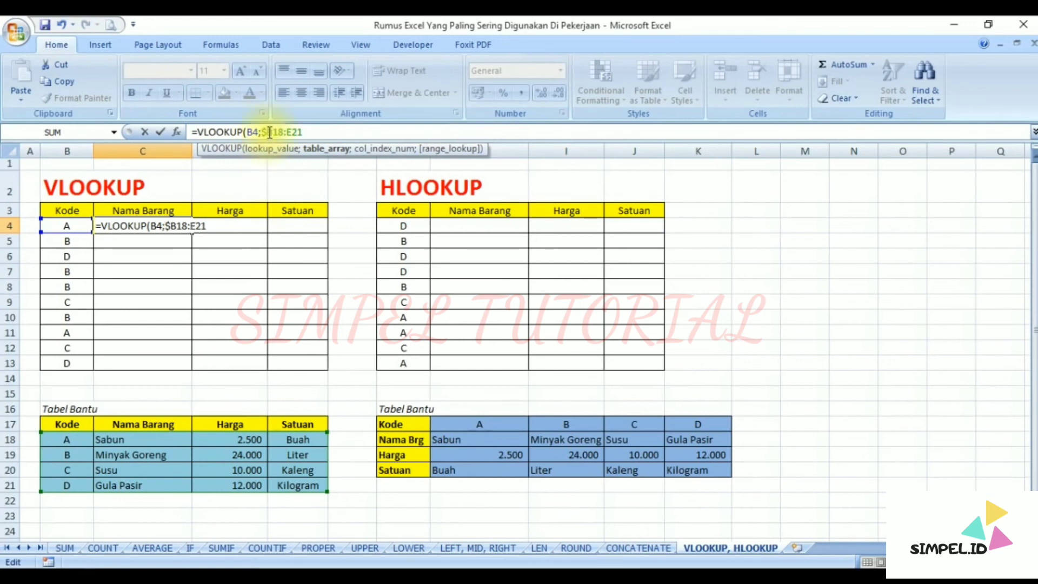
click(272, 132)
text($)
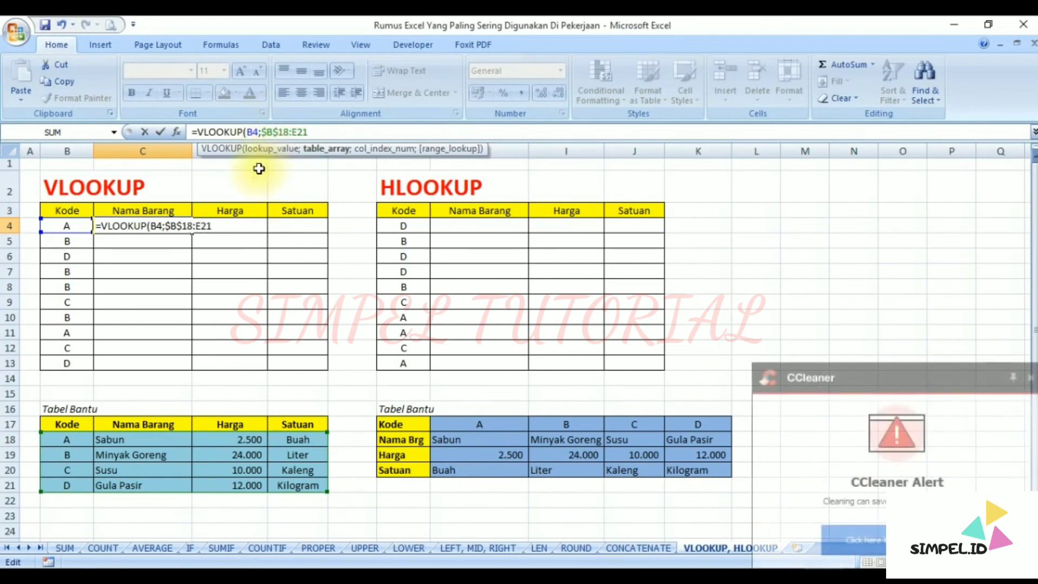
click(1030, 377)
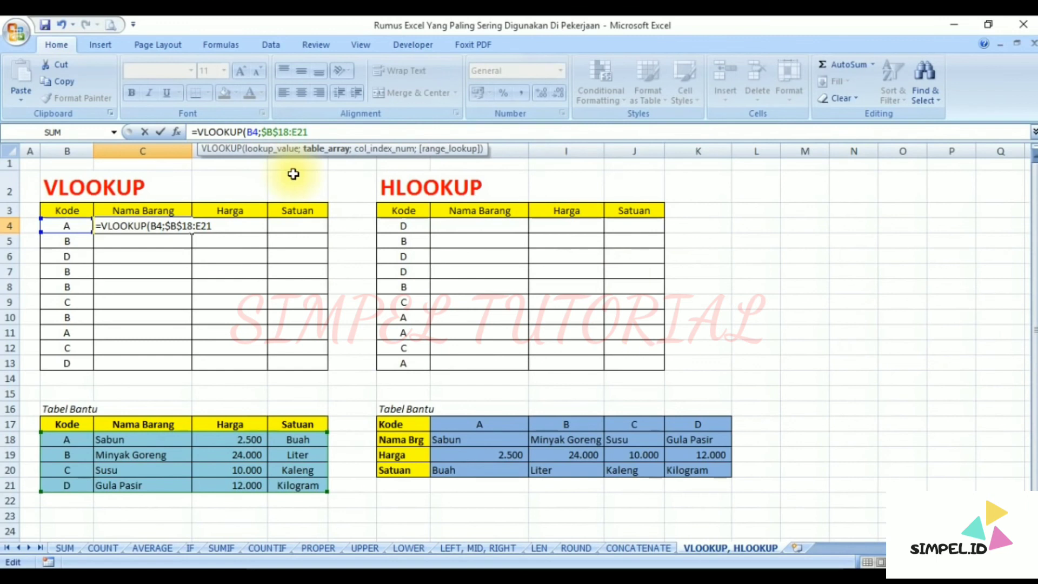
text($)
click(303, 132)
text($21)
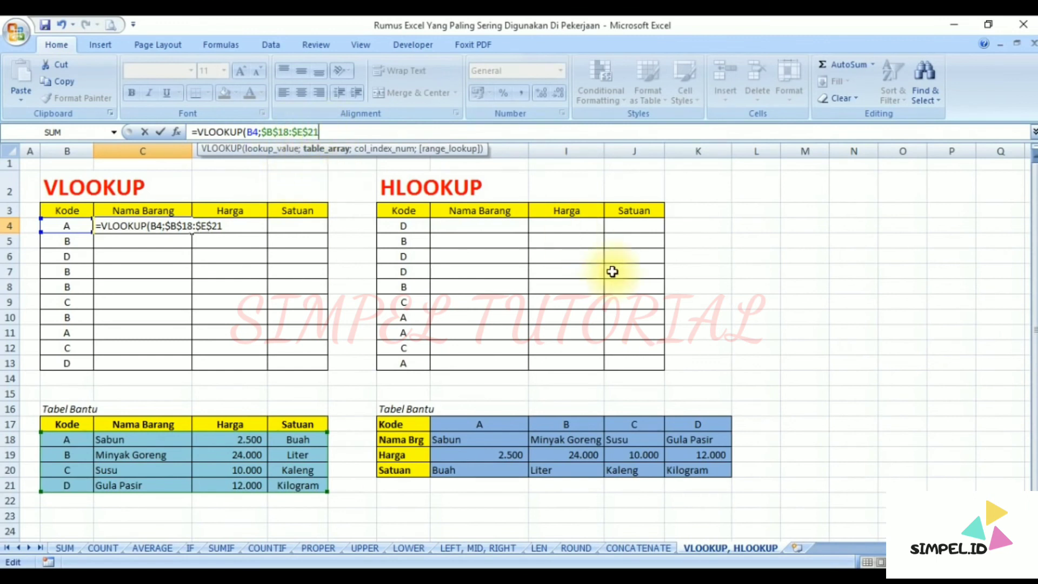
Step: Complete the C4 formula with column index 2 and exact match: =VLOOKUP(B4;$B$18:$E$21;2;FALSE)
text(;2)
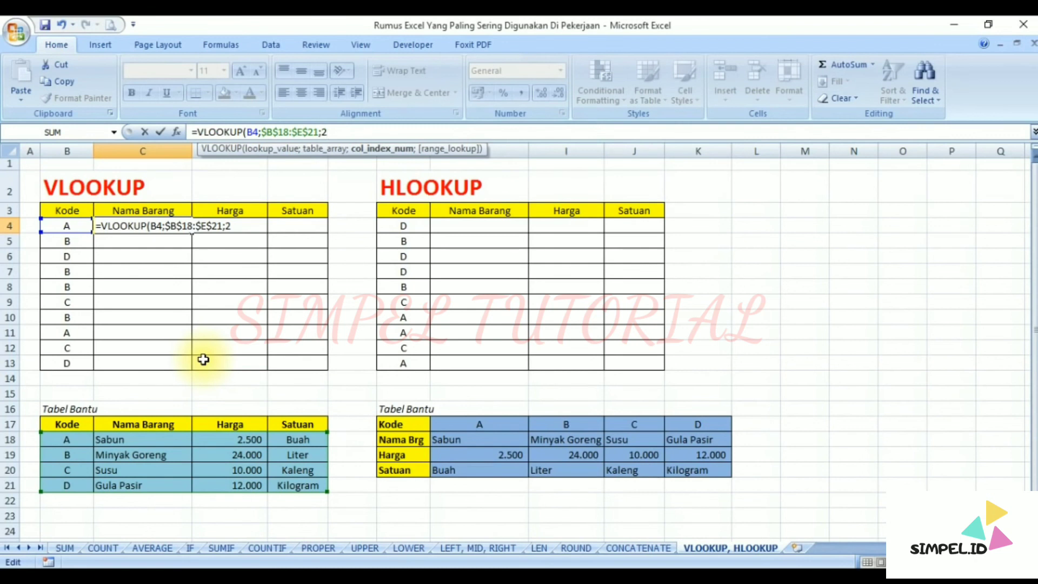
text(;false)
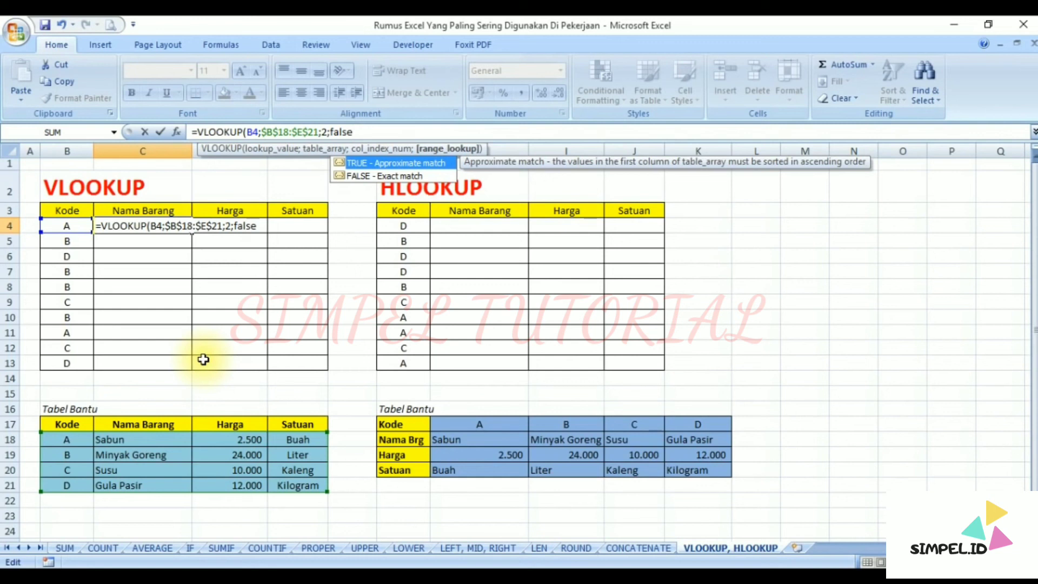
text())
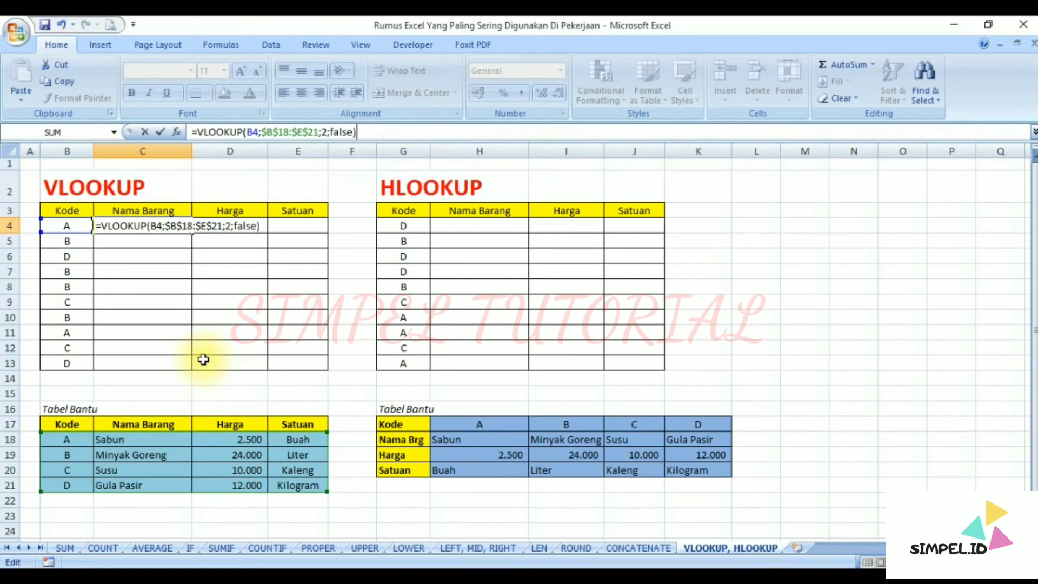
key(Return)
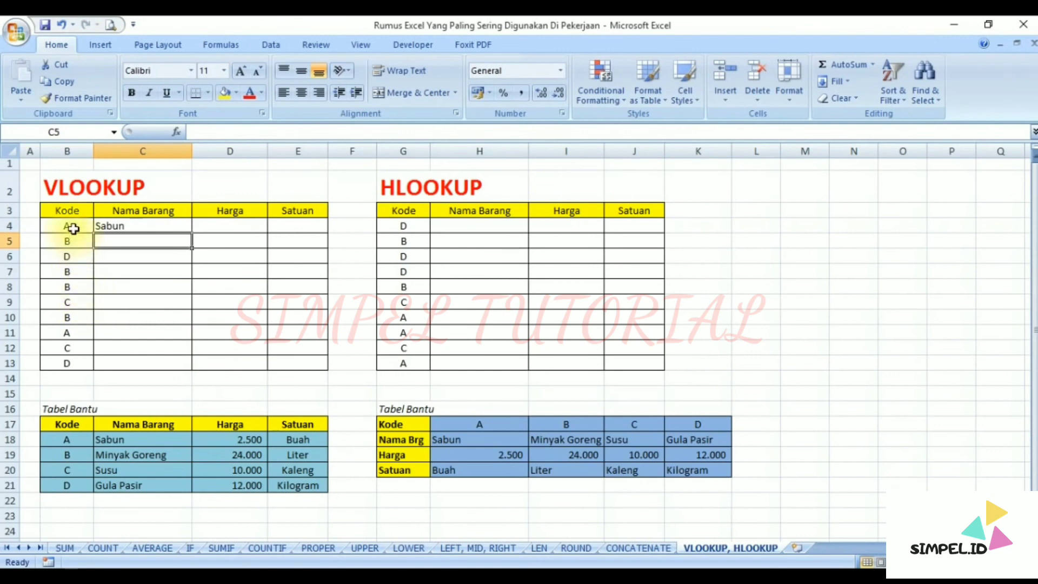
Step: Test the C4 lookup by changing the Kode in B4 to B and checking the item name against the helper table
click(109, 226)
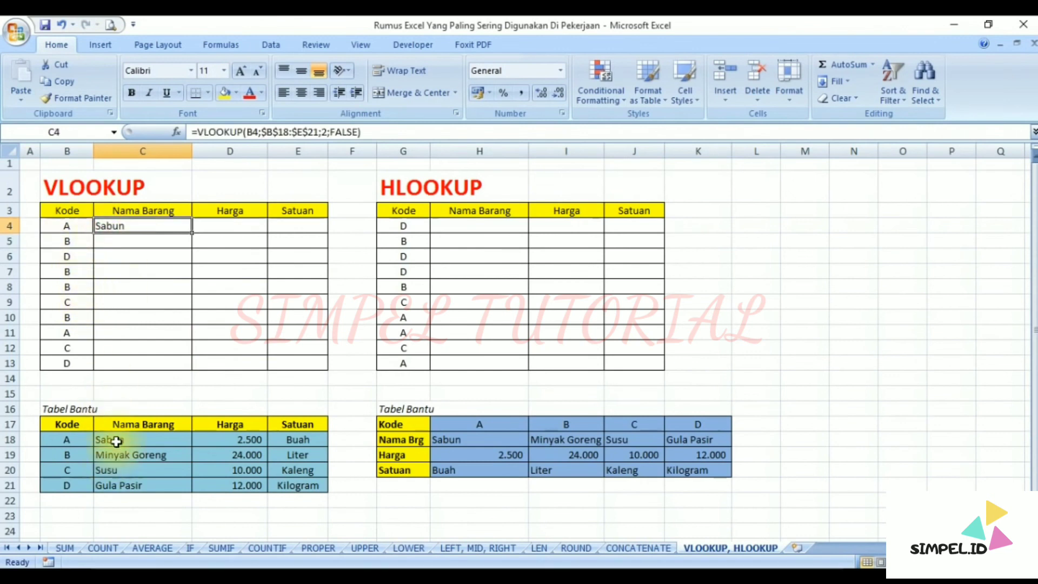
click(61, 227)
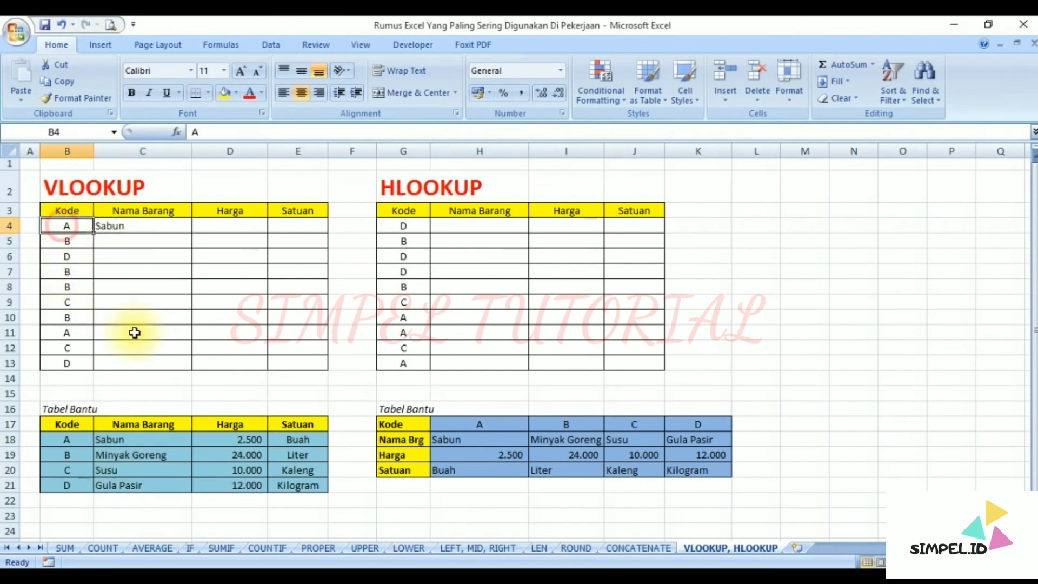
text(B)
key(Return)
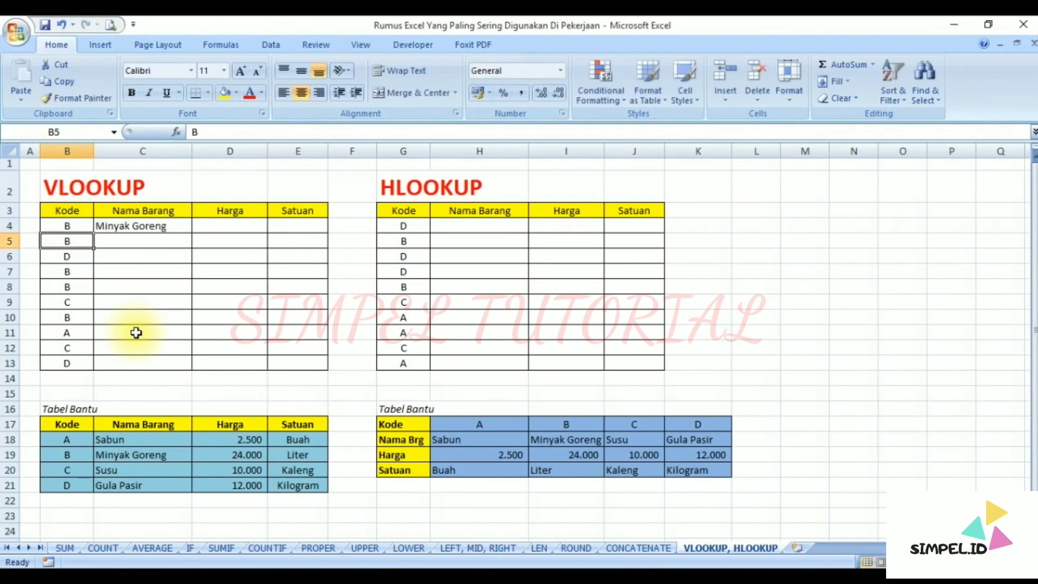
key(Up)
key(Right)
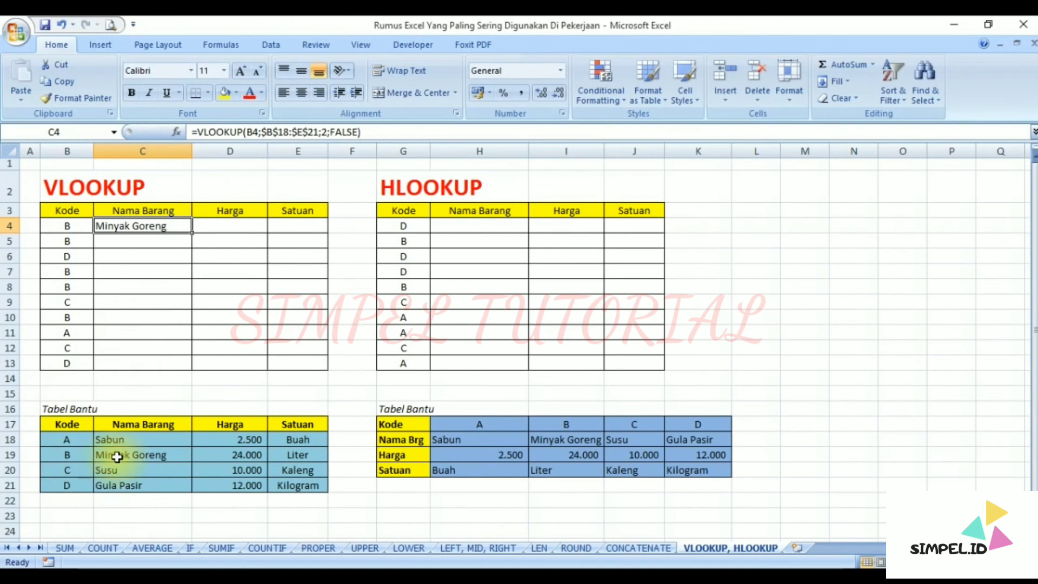
Step: Set the Kode in B4 back to A and move on to the Harga cell D4
click(69, 227)
text(A)
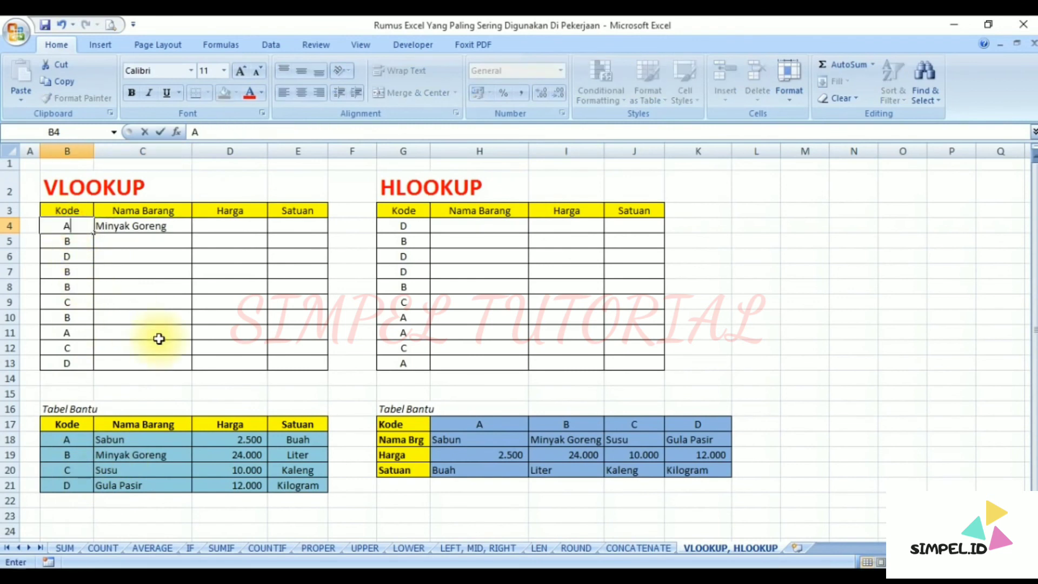
key(Return)
key(Up)
key(Right)
key(Right)
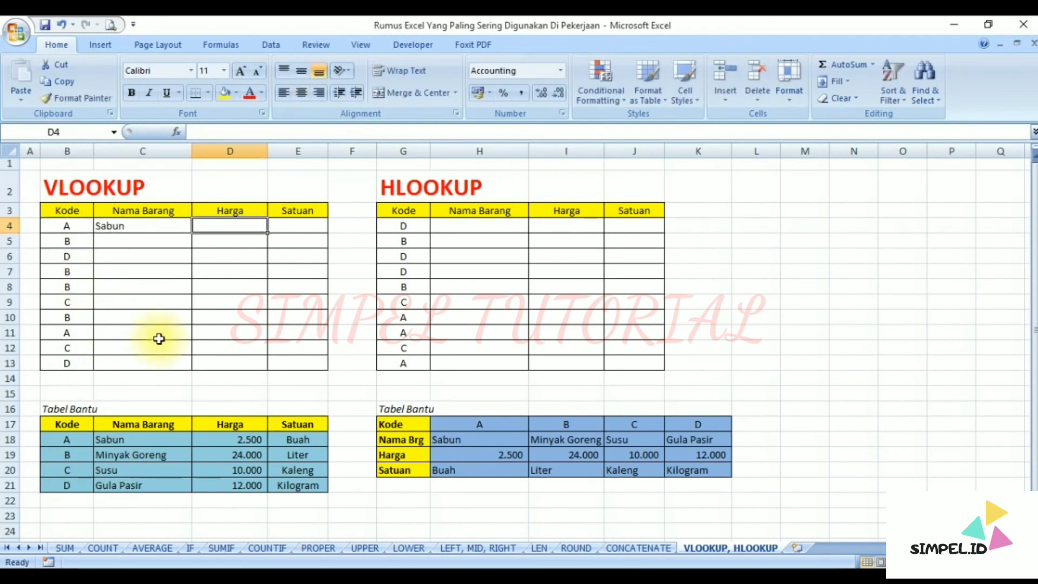
Step: Copy the VLOOKUP formula text from C4 into the Harga cell D4, keeping its references unchanged
click(153, 226)
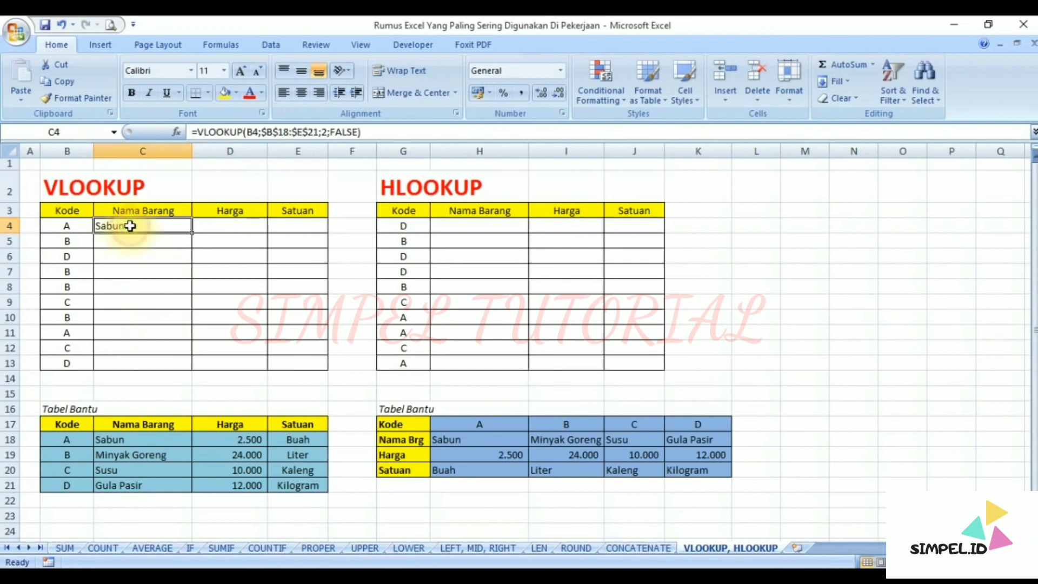
click(382, 132)
drag(383, 132, 154, 131)
key(ctrl+c)
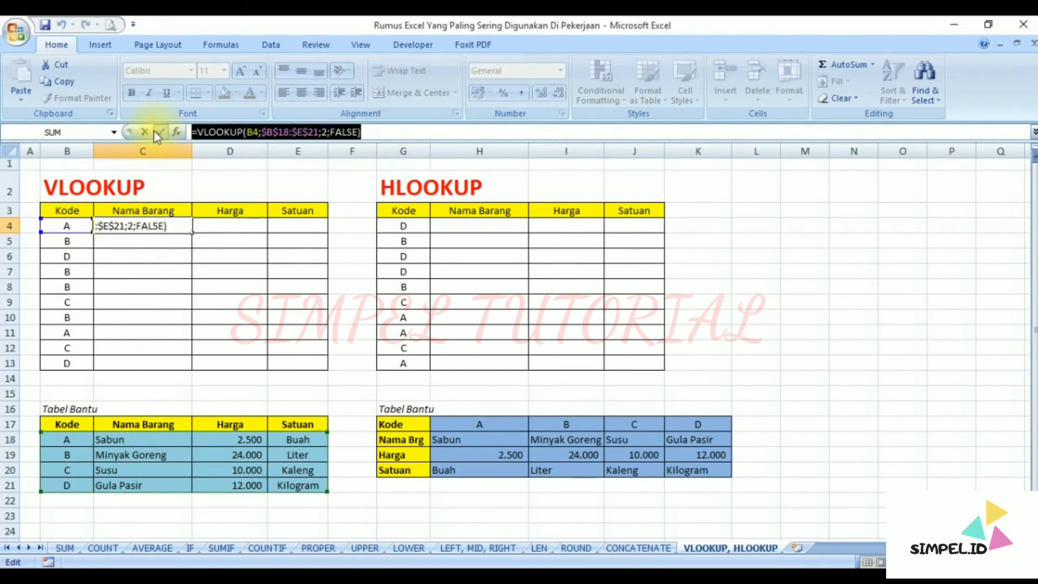
click(160, 132)
click(219, 227)
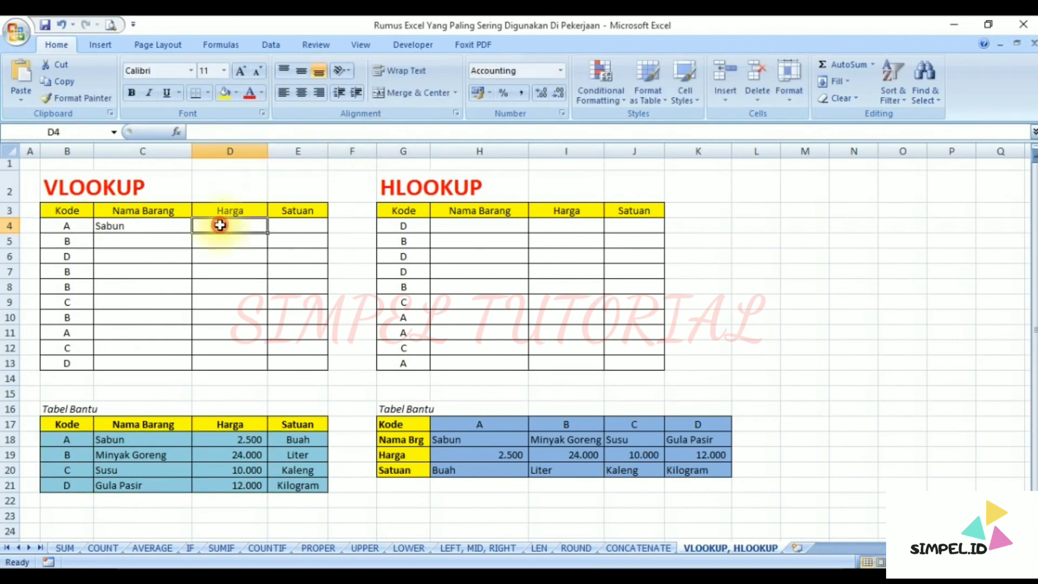
click(219, 132)
key(ctrl+v)
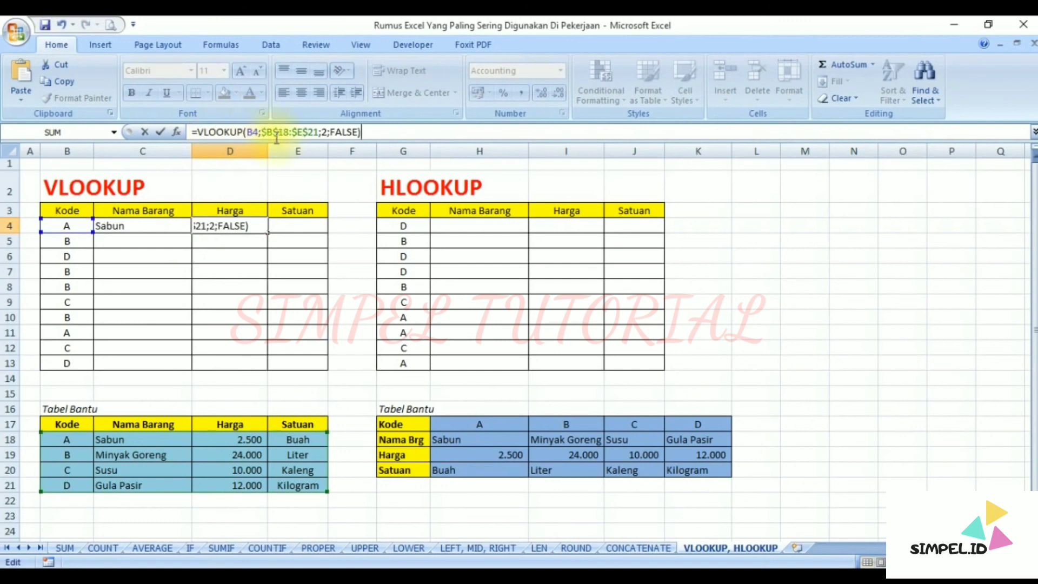
Step: Change the column index in the D4 formula to 3 so that it reads =VLOOKUP(B4;$B$18:$E$21;3;FALSE)
click(326, 132)
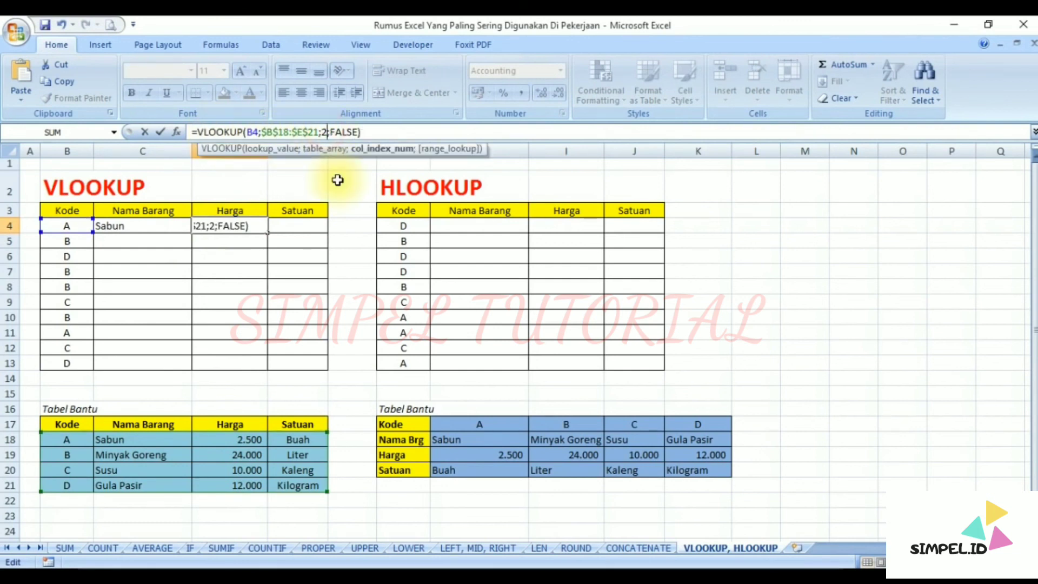
key(BackSpace)
text(3)
key(Return)
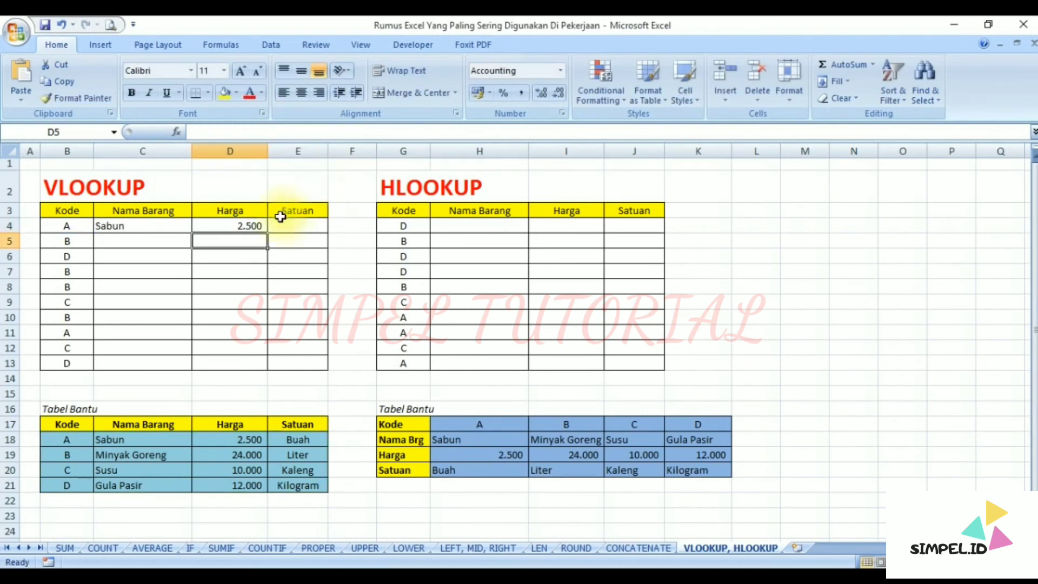
Step: Copy the VLOOKUP formula text from D4 into the Satuan cell E4, keeping its references unchanged
click(239, 228)
click(383, 132)
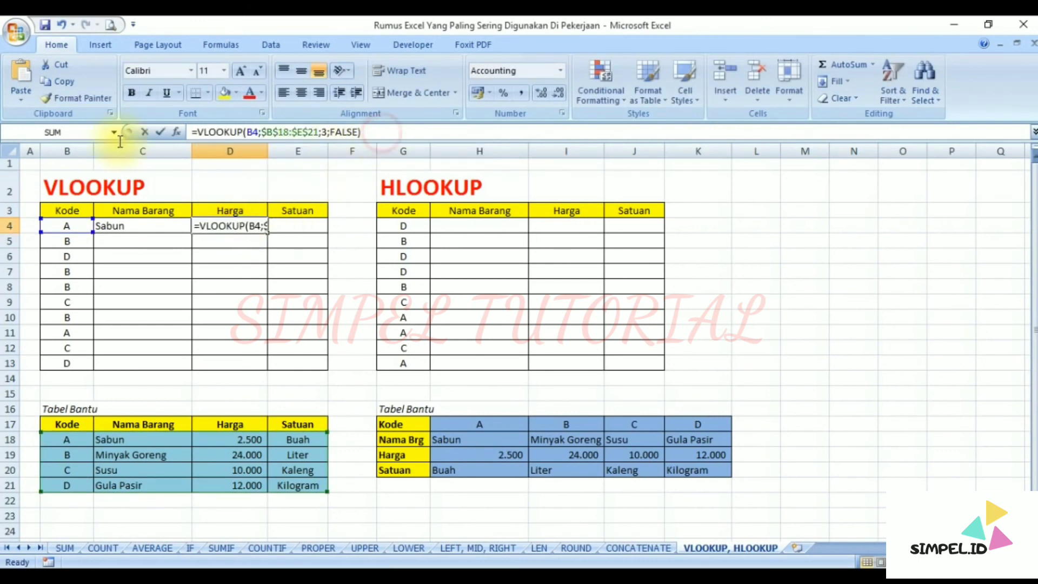
drag(382, 132, 184, 129)
key(ctrl+c)
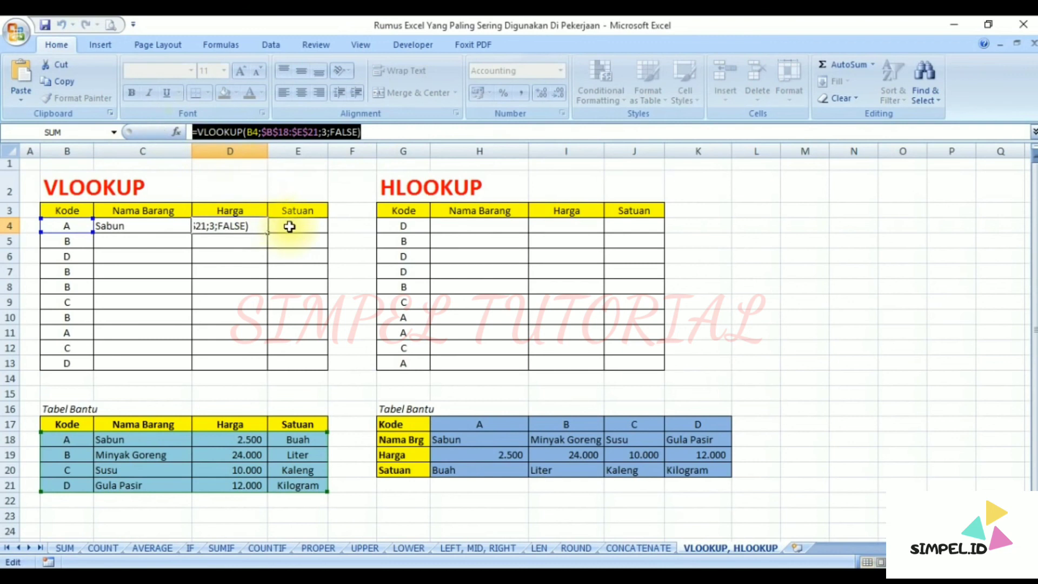
click(290, 226)
click(271, 131)
key(ctrl+v)
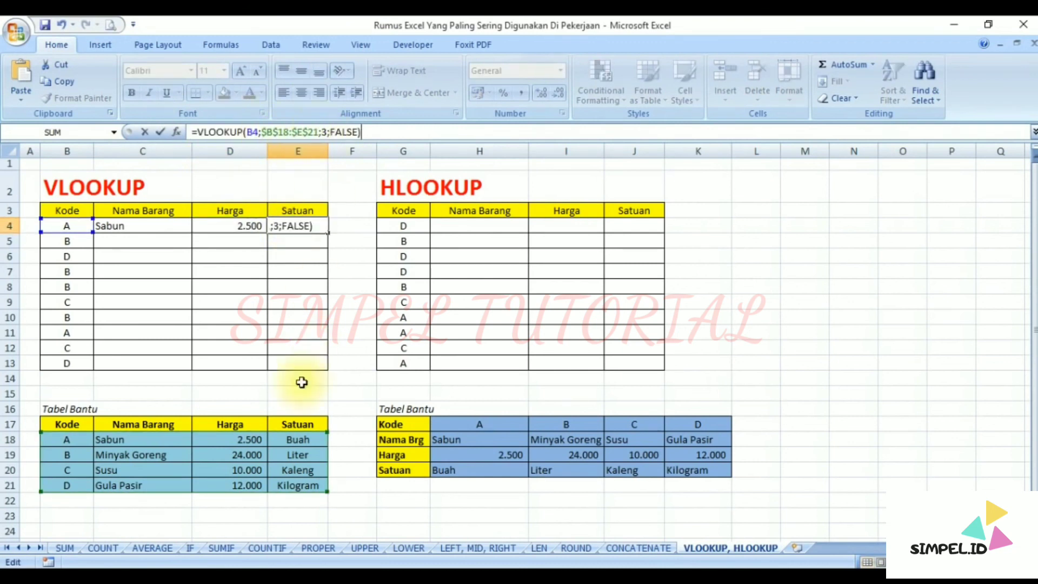
Step: Change the column index in the E4 formula to 4 so that it reads =VLOOKUP(B4;$B$18:$E$21;4;FALSE)
click(323, 132)
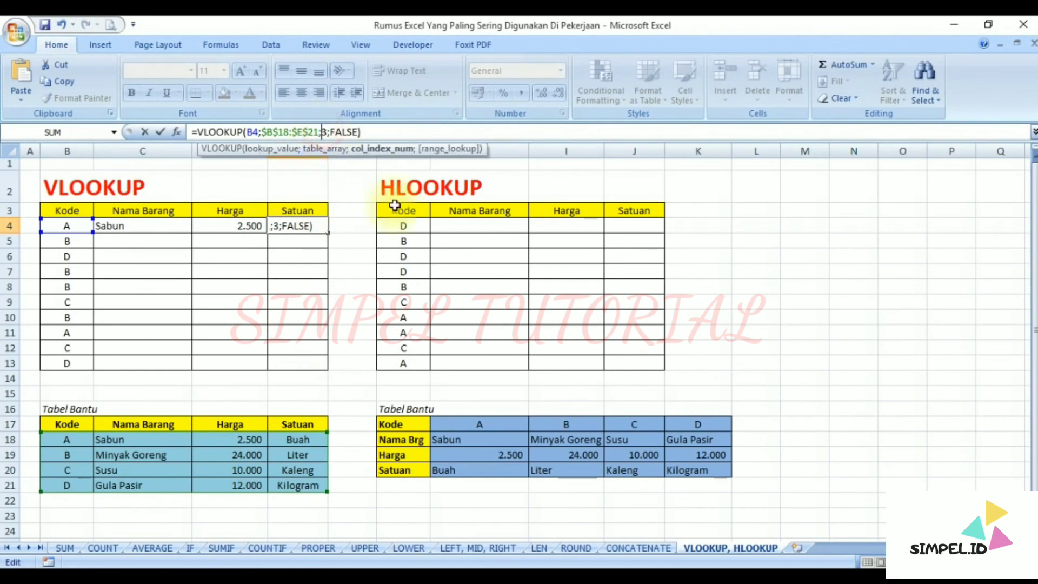
key(Delete)
text(4)
key(Return)
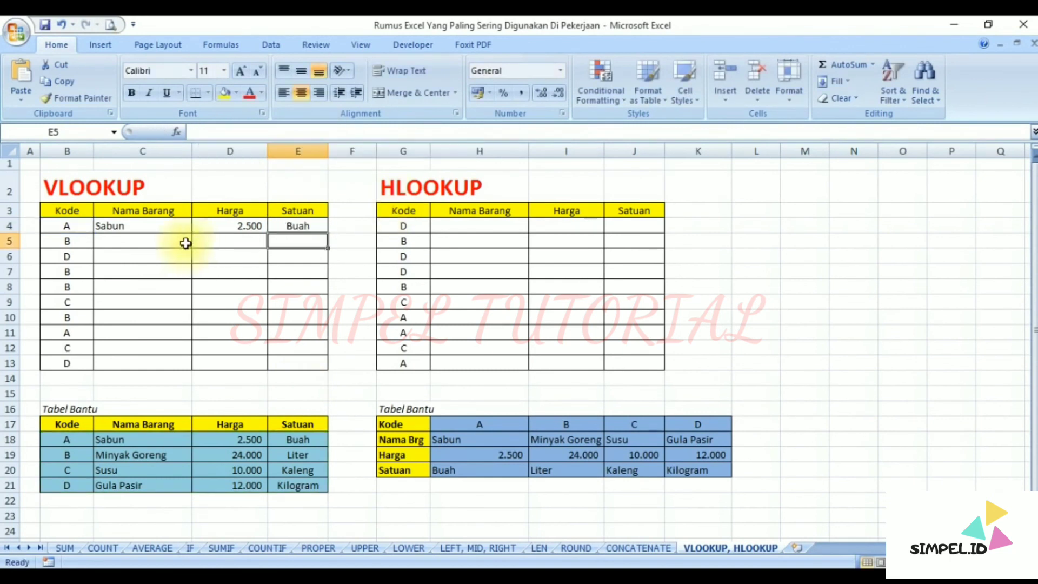
Step: Fill the three VLOOKUP formulas in C4:E4 down through row 13 and clear the selection
click(169, 226)
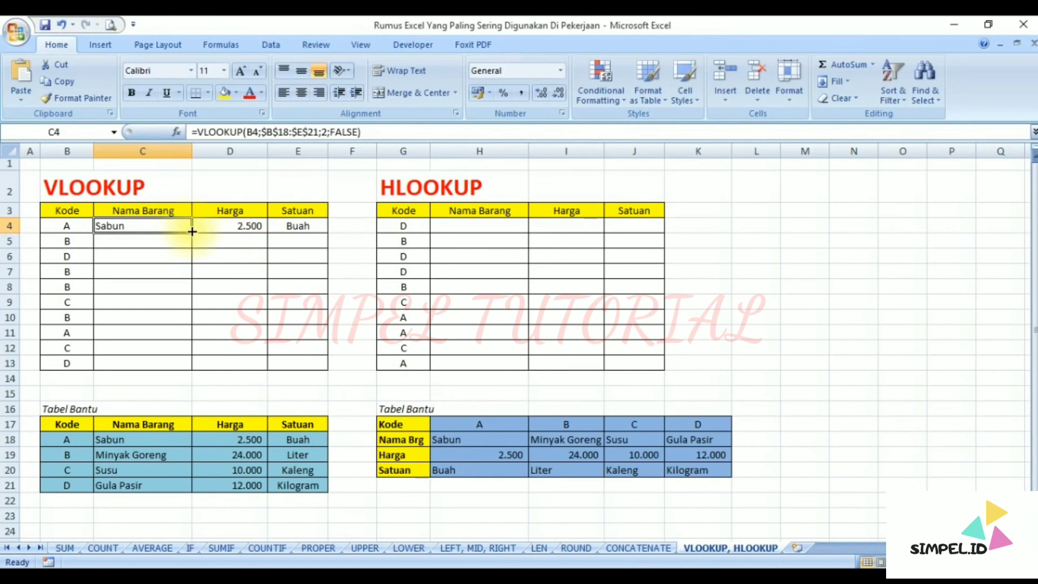
mouse_move(181, 226)
mouse_down()
mouse_move(304, 226)
mouse_move(324, 374)
mouse_up()
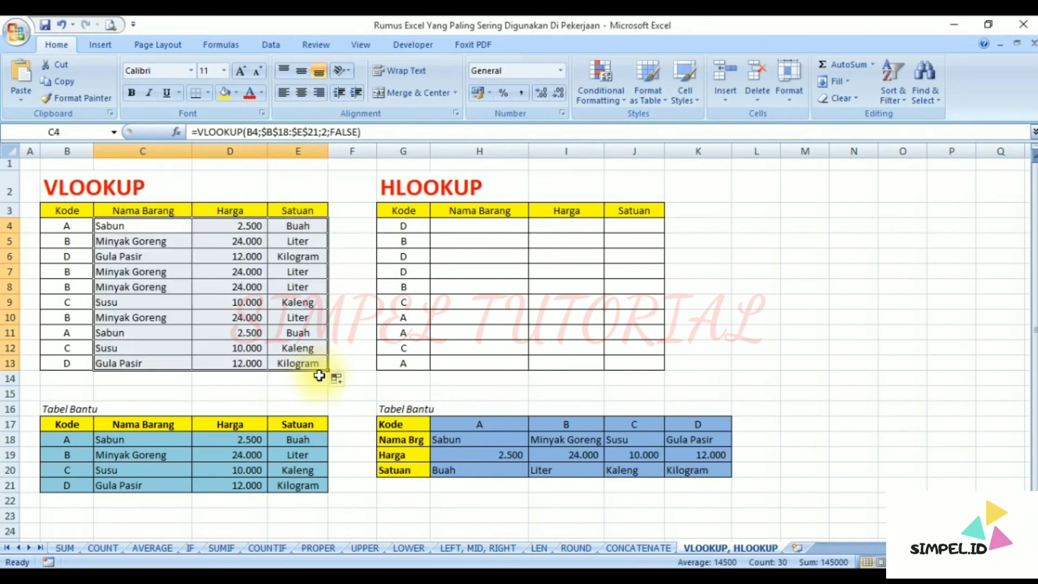
click(725, 251)
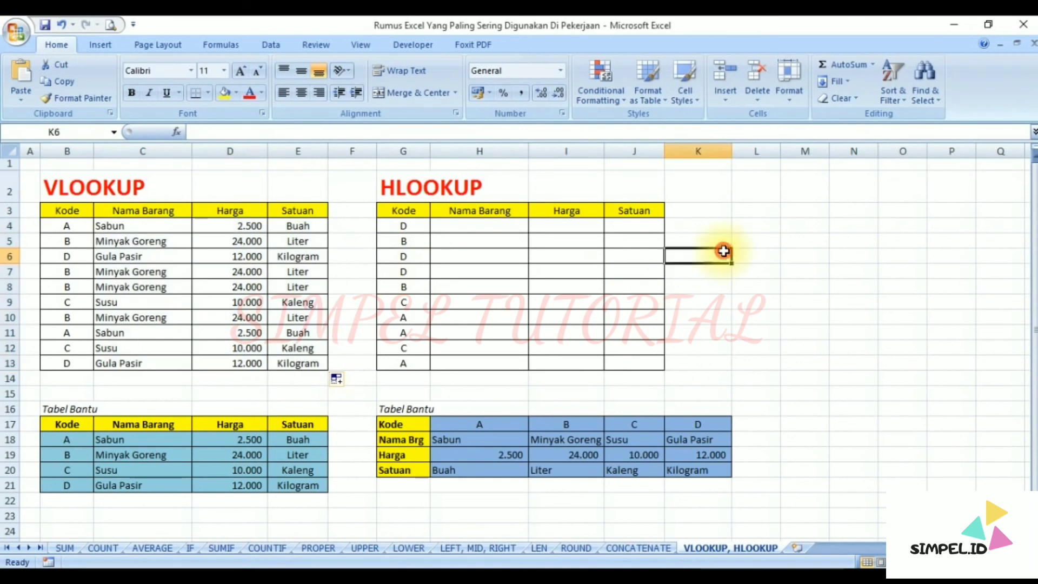
click(761, 256)
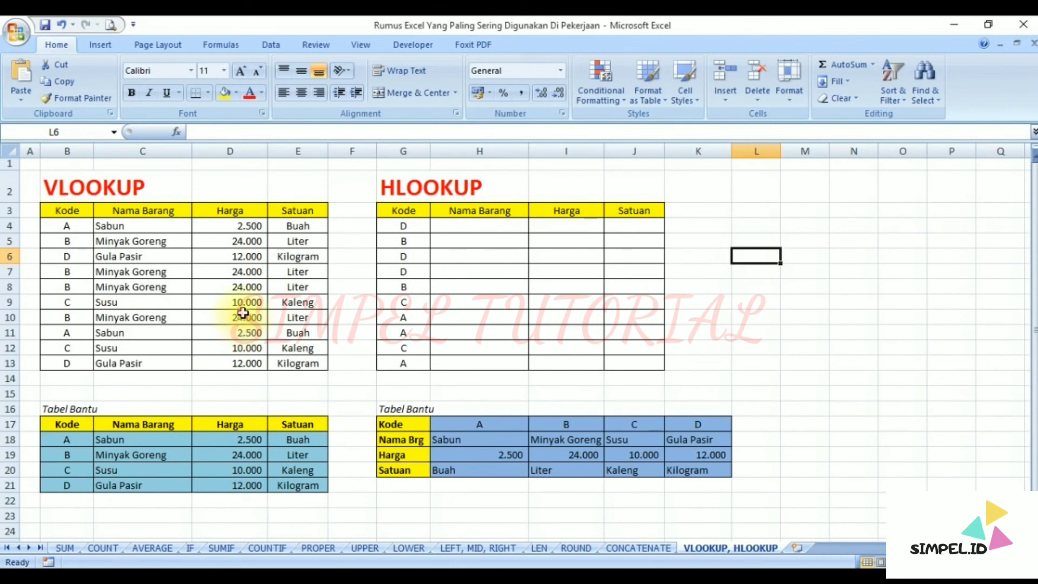
Step: Start an HLOOKUP formula in the Nama Barang cell H4 with G4 as lookup value and H17:K20 as table array
click(481, 225)
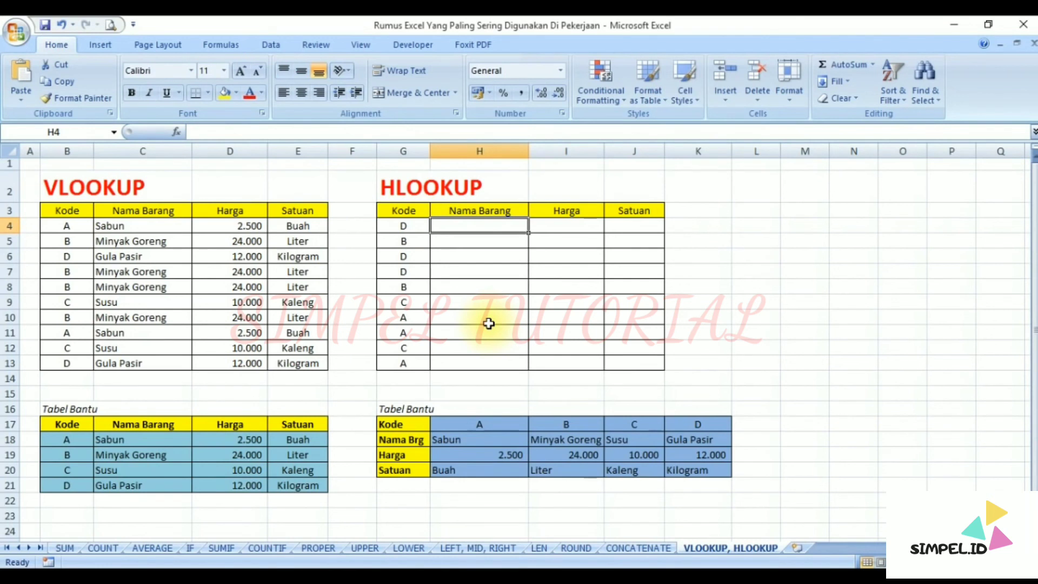
text(=HLOOKUP()
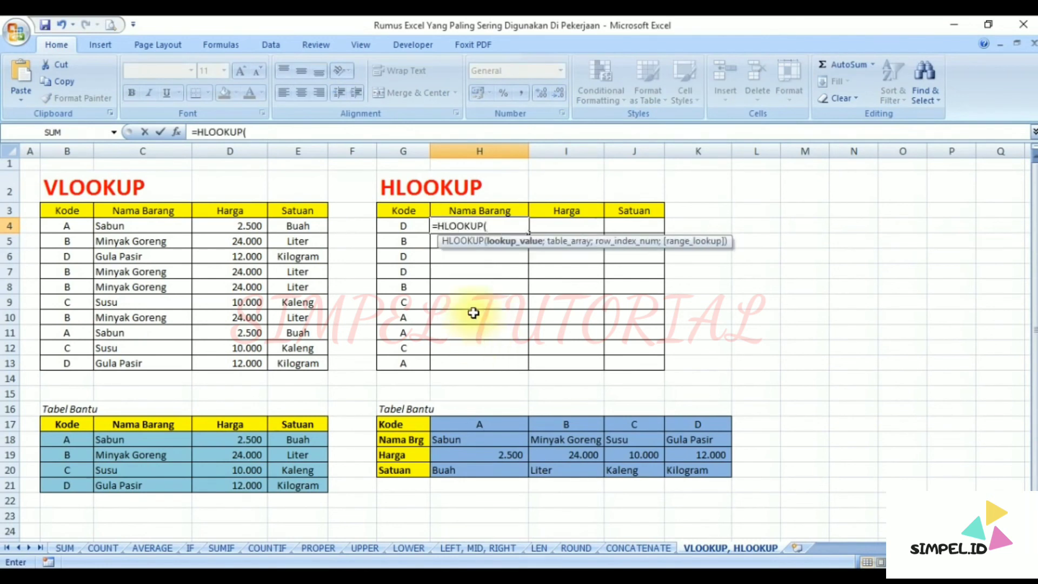
click(409, 223)
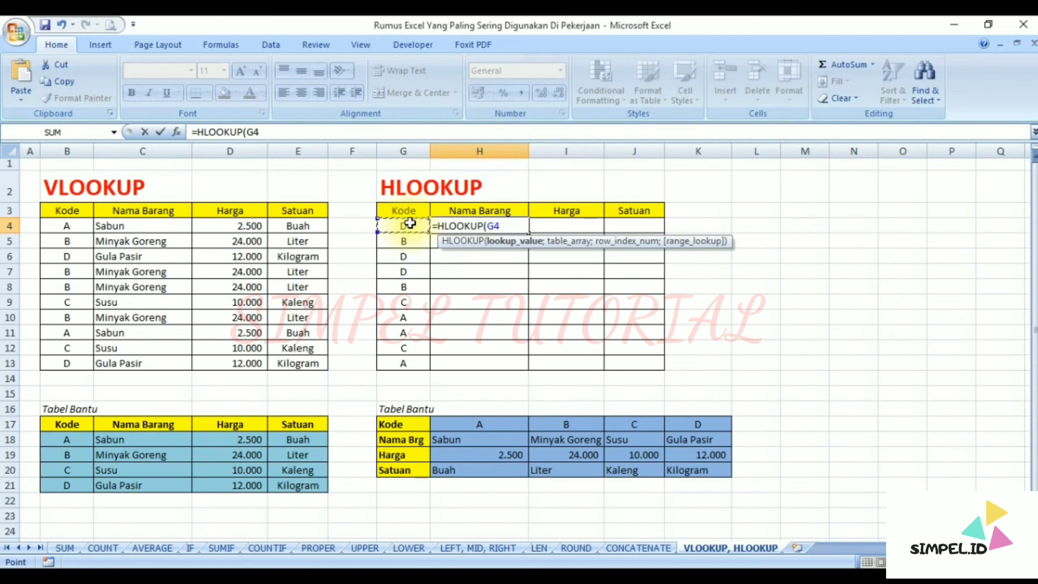
text(;)
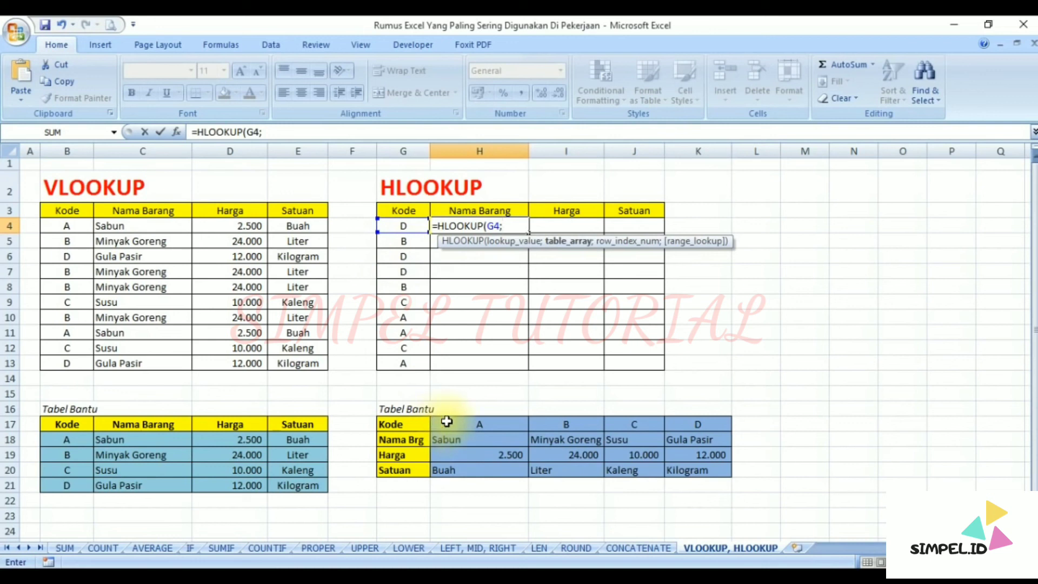
drag(448, 422, 676, 475)
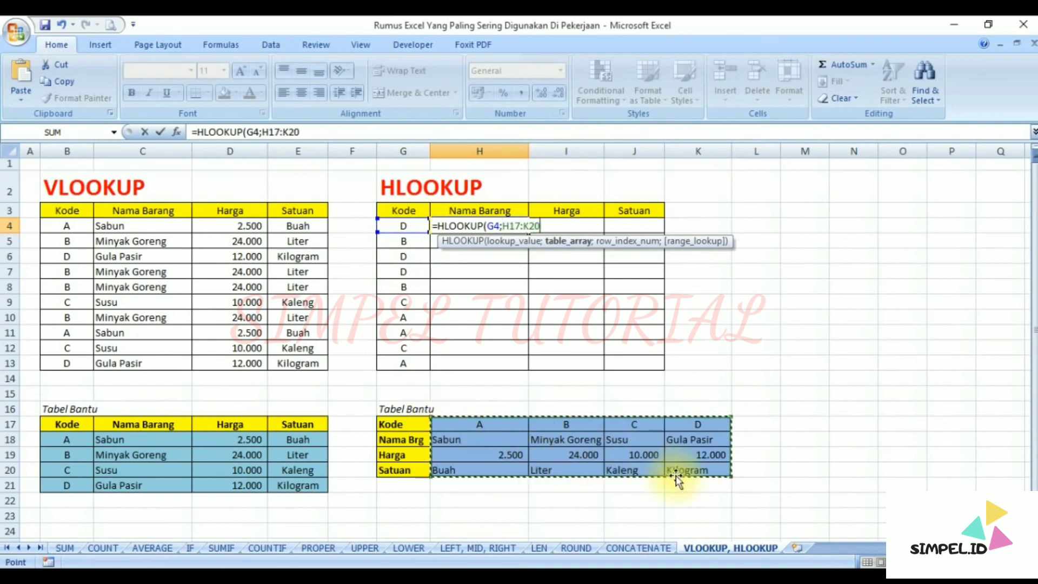
Step: Make the table range in the H4 formula absolute as $H$17:$K$20
click(504, 225)
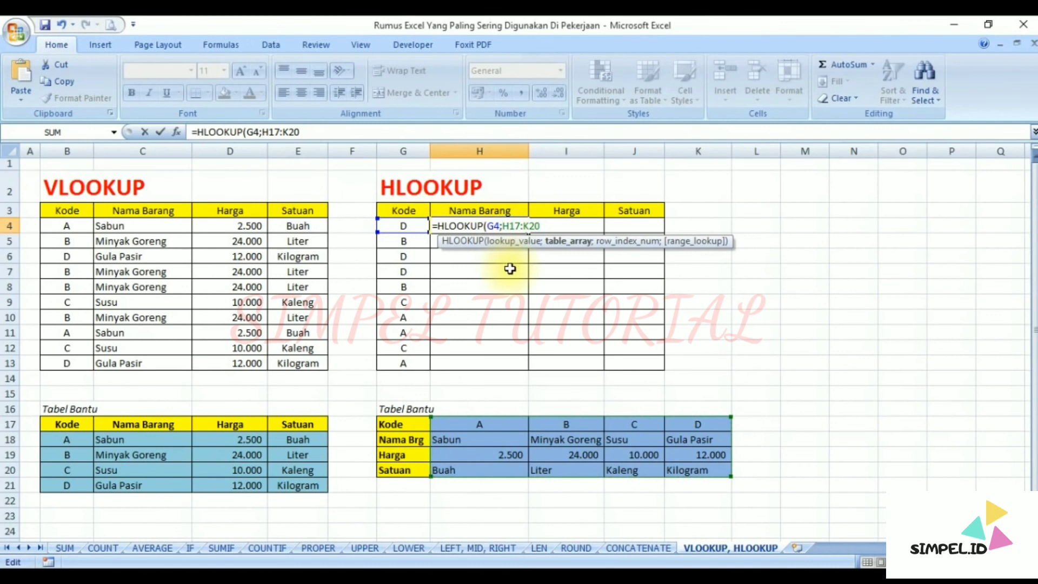
text($)
click(515, 226)
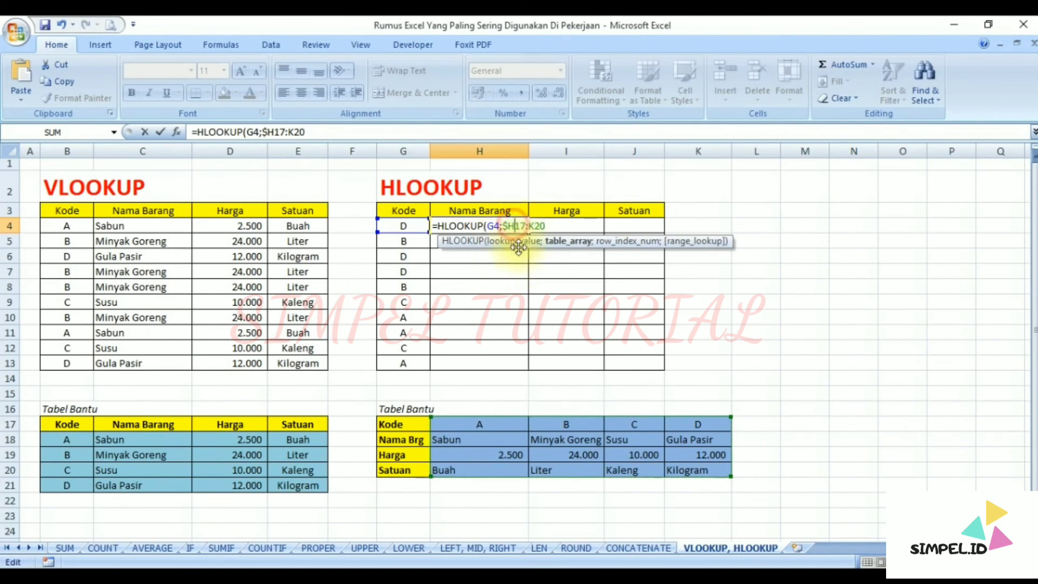
text($)
click(533, 226)
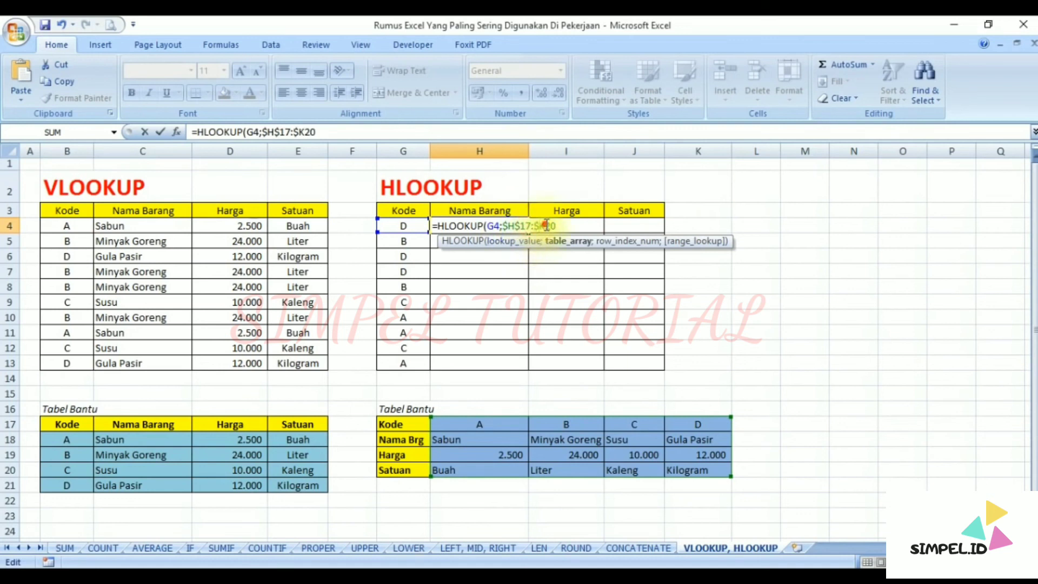
click(546, 226)
text($20)
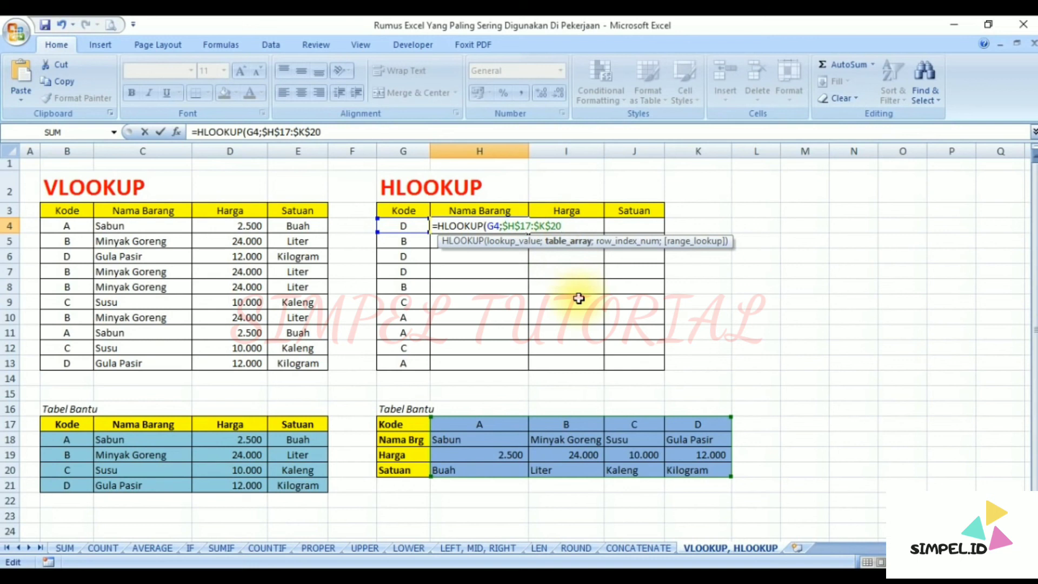
Step: Complete the H4 formula with row index 2 and exact match as =HLOOKUP(G4;$H$17:$K$20;2;FALSE)
text(;)
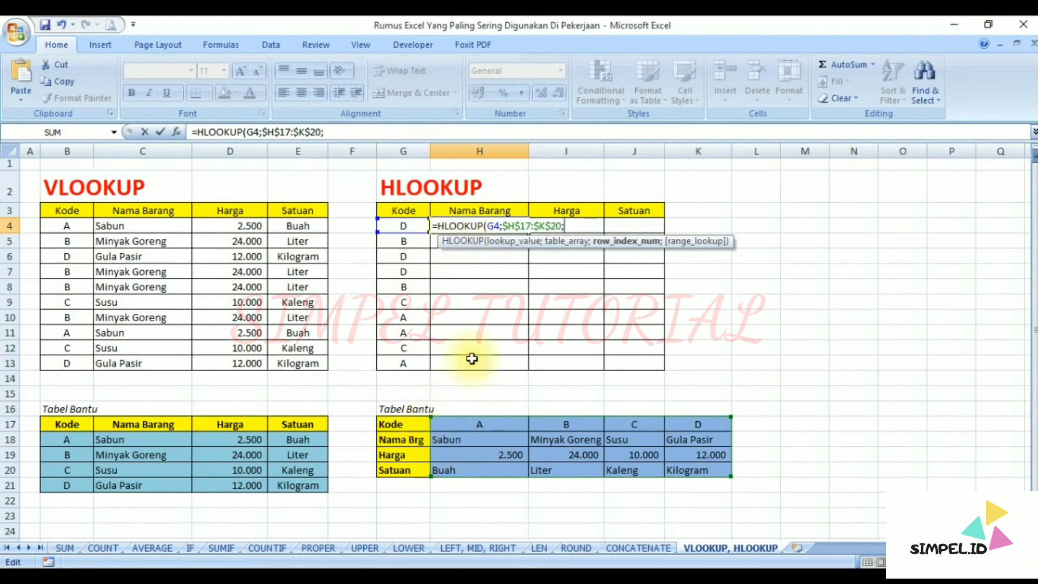
text(2)
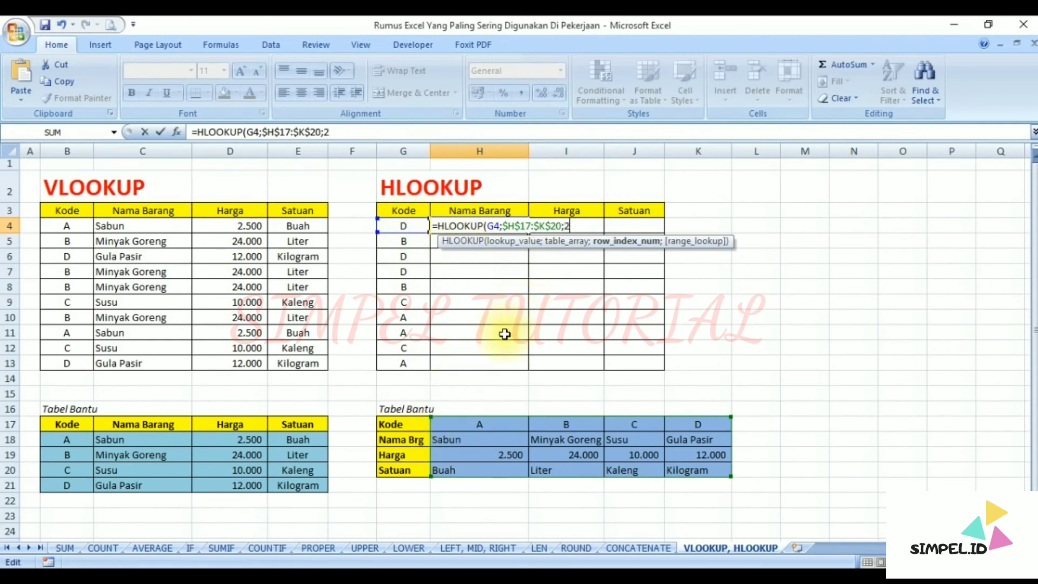
text(;FALSE)
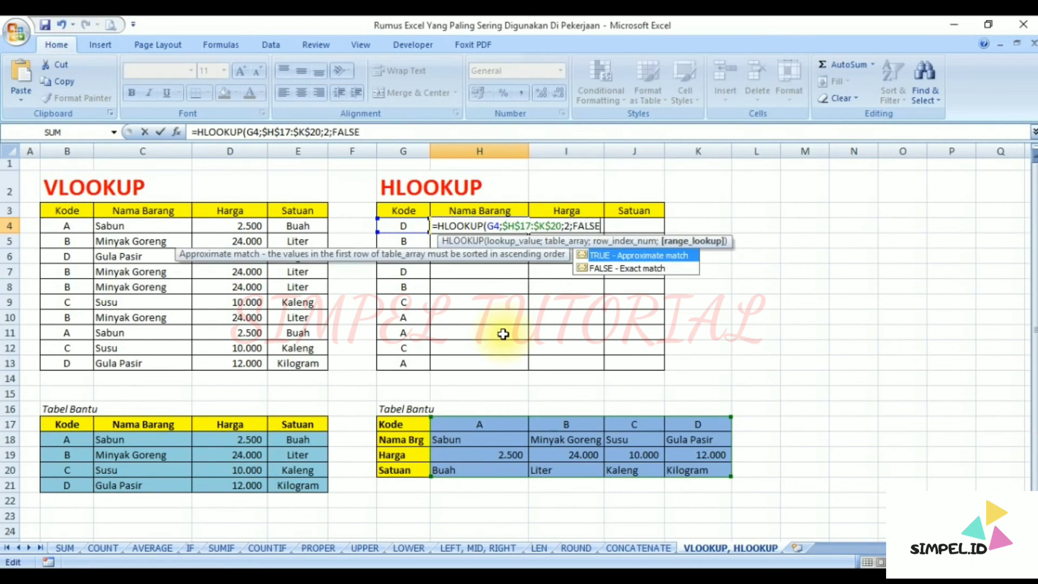
text())
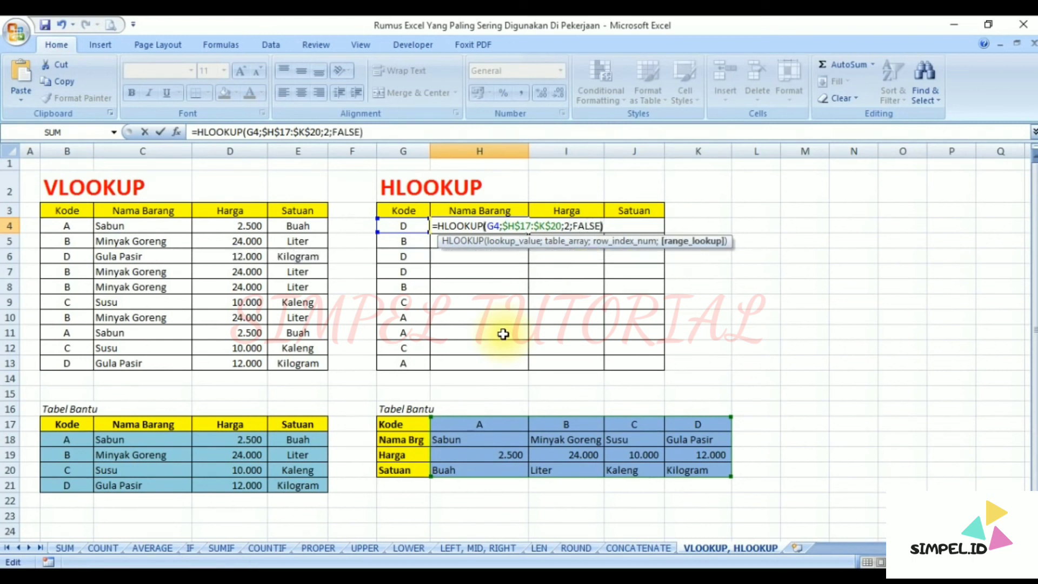
key(Return)
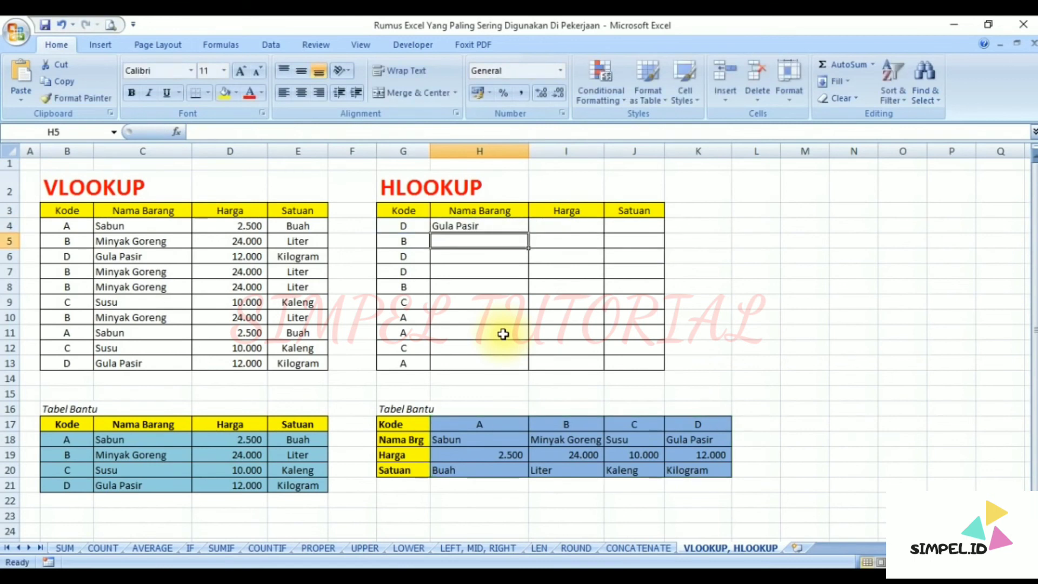
Step: Check the H4 item name against the Kode and Nama Brg entries for code D in the HLOOKUP helper table
click(703, 424)
click(695, 439)
click(697, 425)
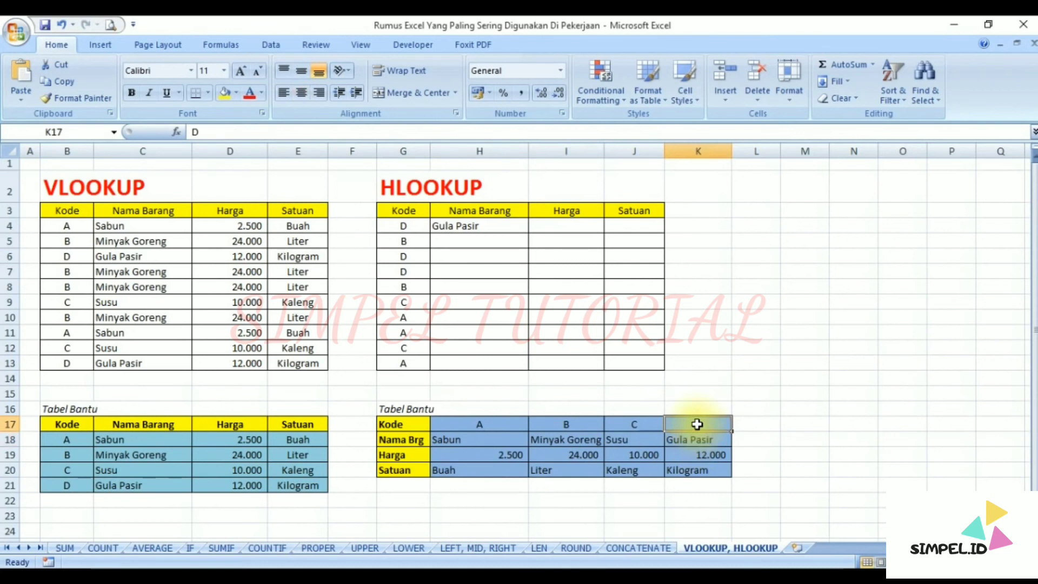
drag(697, 424, 697, 430)
click(692, 442)
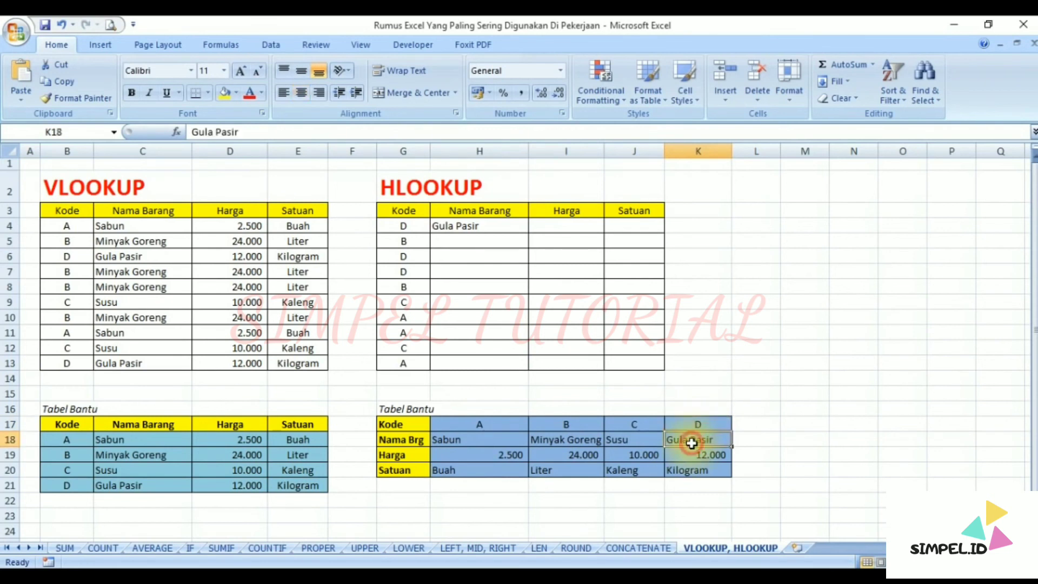
Step: Copy the HLOOKUP formula text from H4 into the Harga cell I4, keeping its references unchanged
click(476, 226)
drag(387, 131, 322, 130)
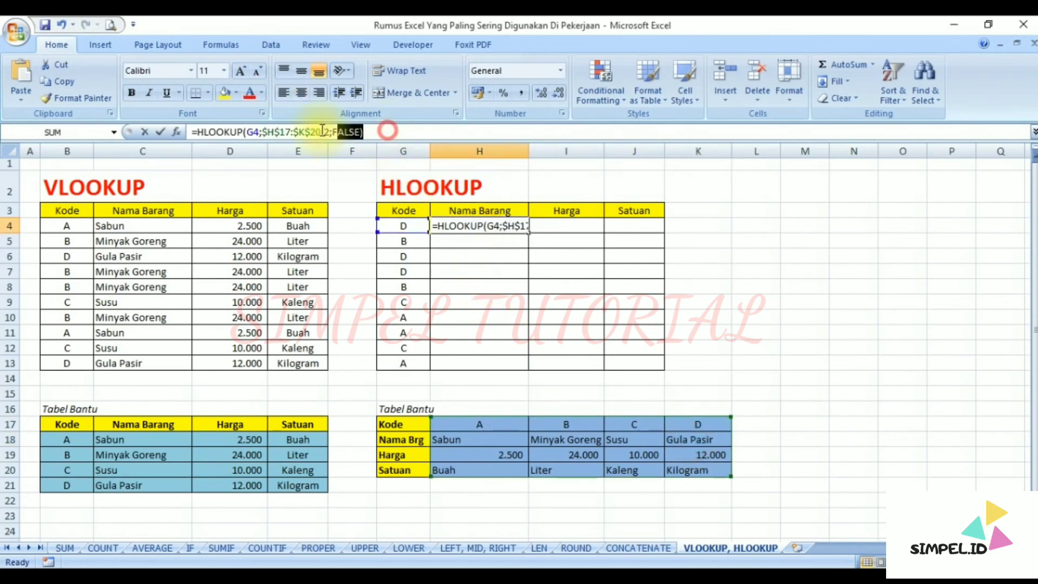
key(Return)
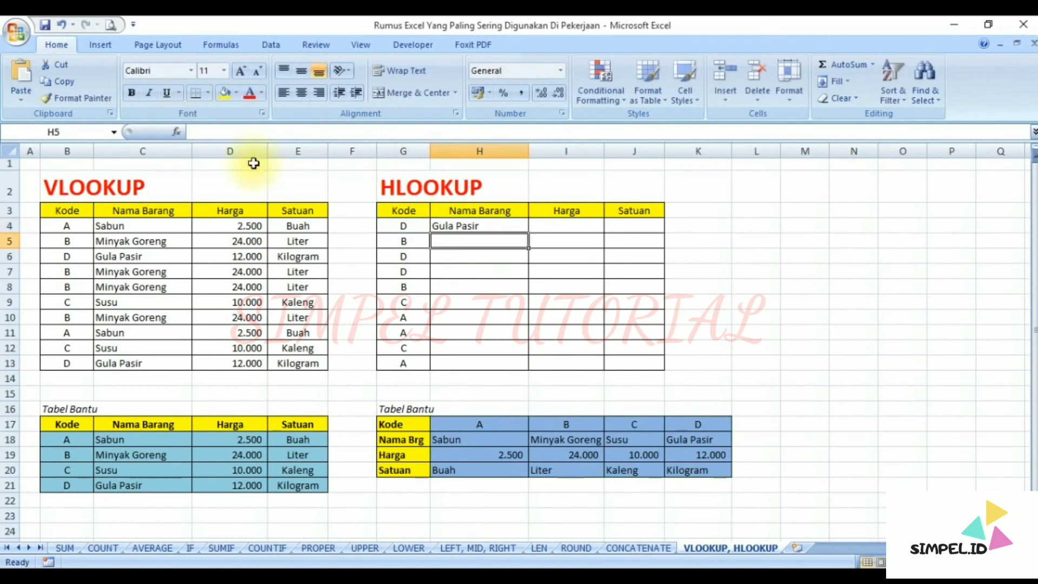
click(546, 226)
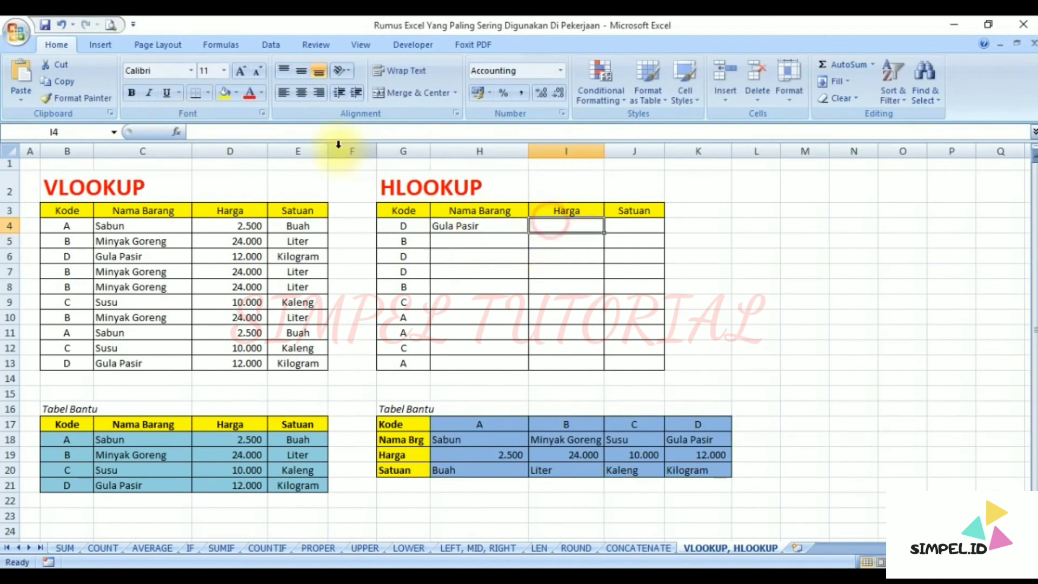
click(303, 129)
text(=HLOOKUP(G4;$H$17:$K$20;2;FALSE))
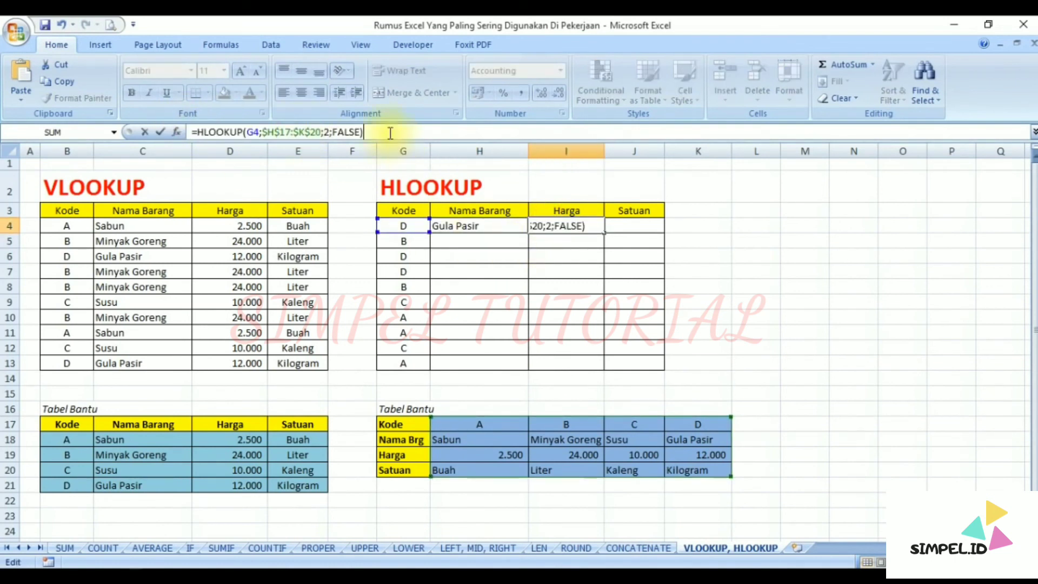
Step: Change the row index in the I4 formula to 3 so that it reads =HLOOKUP(G4;$H$17:$K$20;3;FALSE)
click(327, 133)
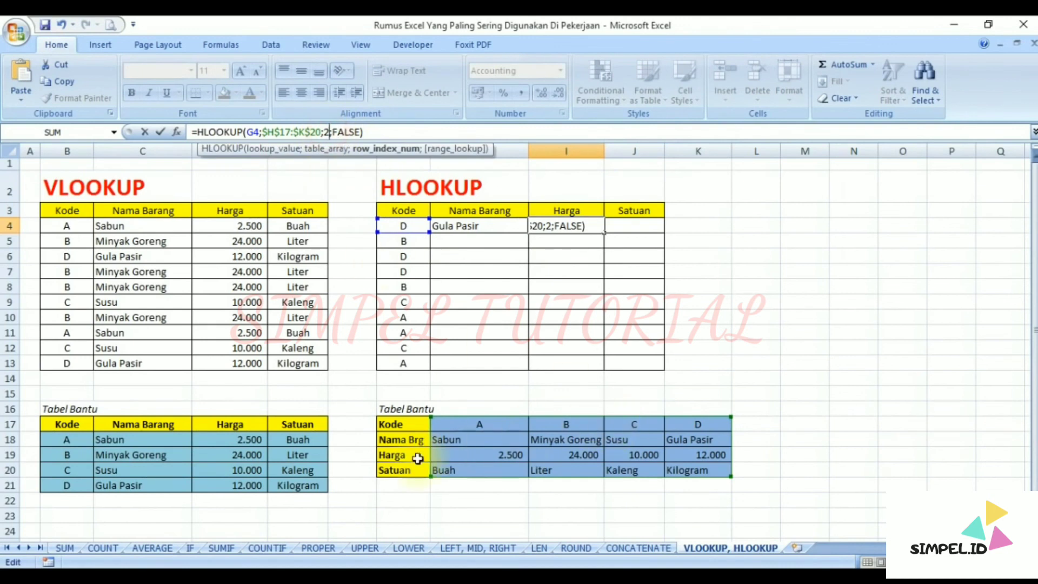
key(BackSpace)
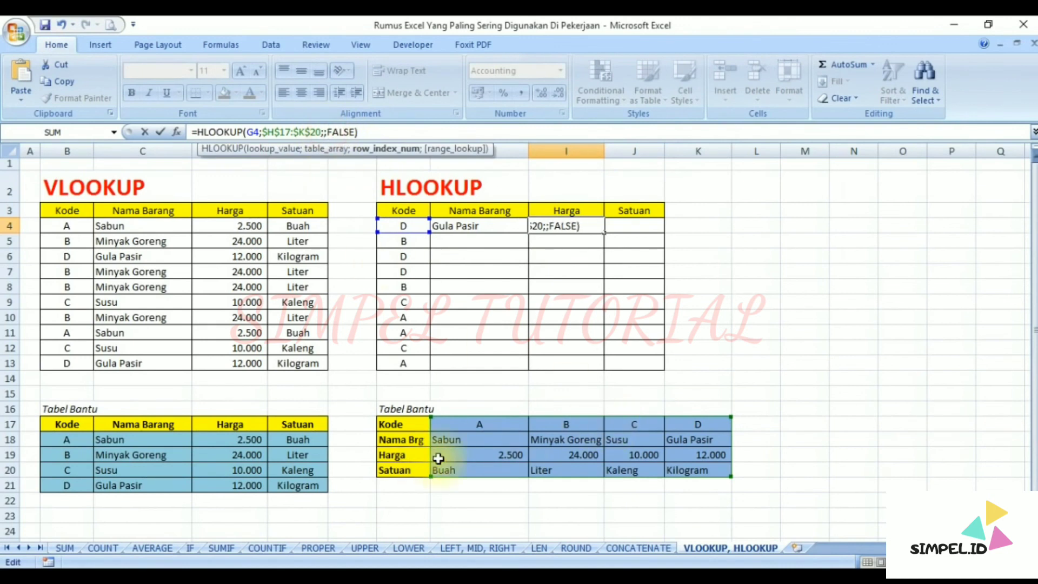
text(3)
key(Return)
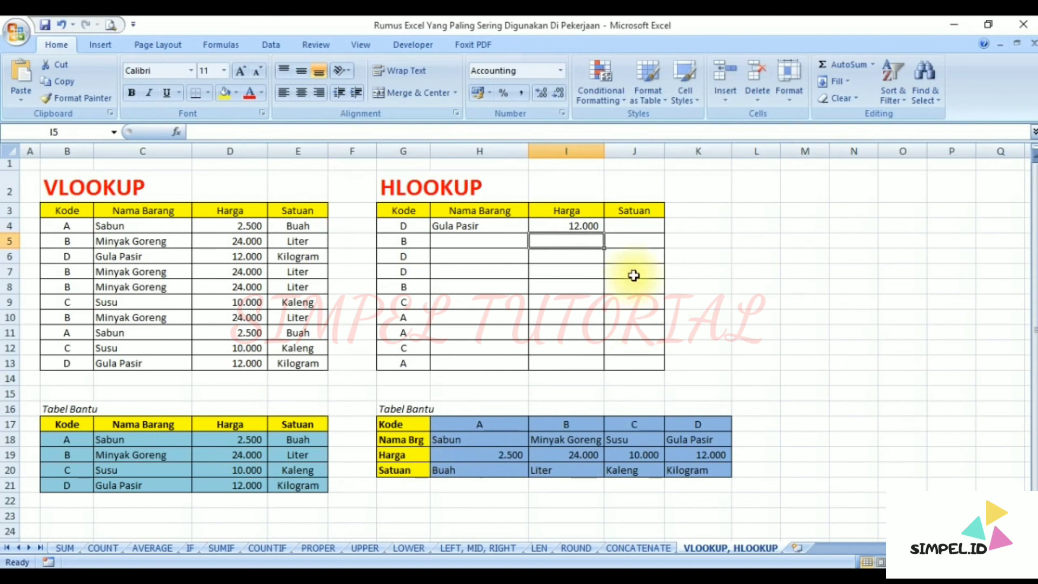
Step: Reuse the HLOOKUP formula in the Satuan cell J4 with row index 4, so that it reads =HLOOKUP(G4;$H$17:$K$20;4;FALSE)
click(631, 225)
click(389, 129)
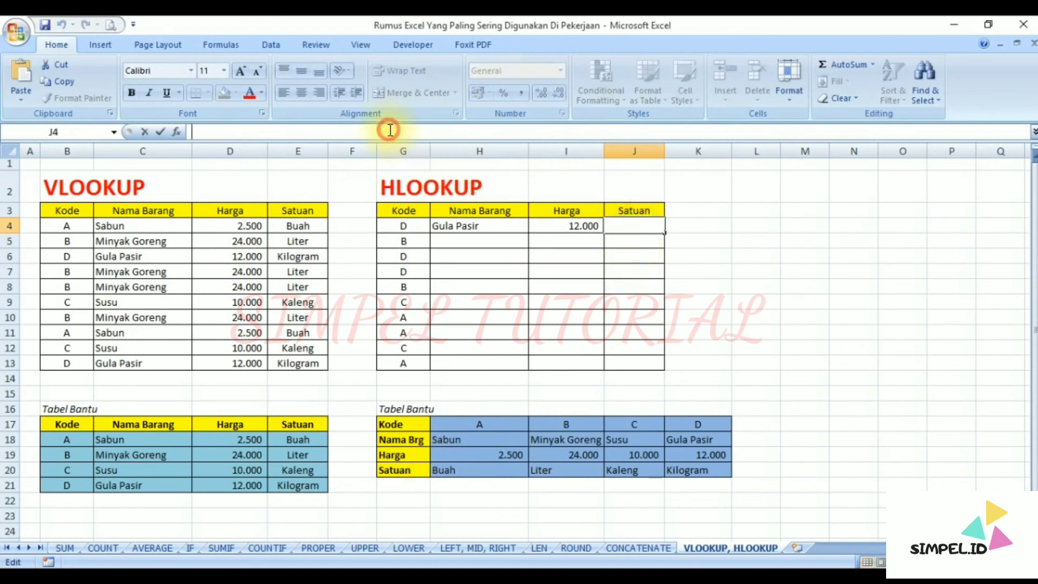
text(=HLOOKUP(G4;$H$17:$K$20;2;FALSE))
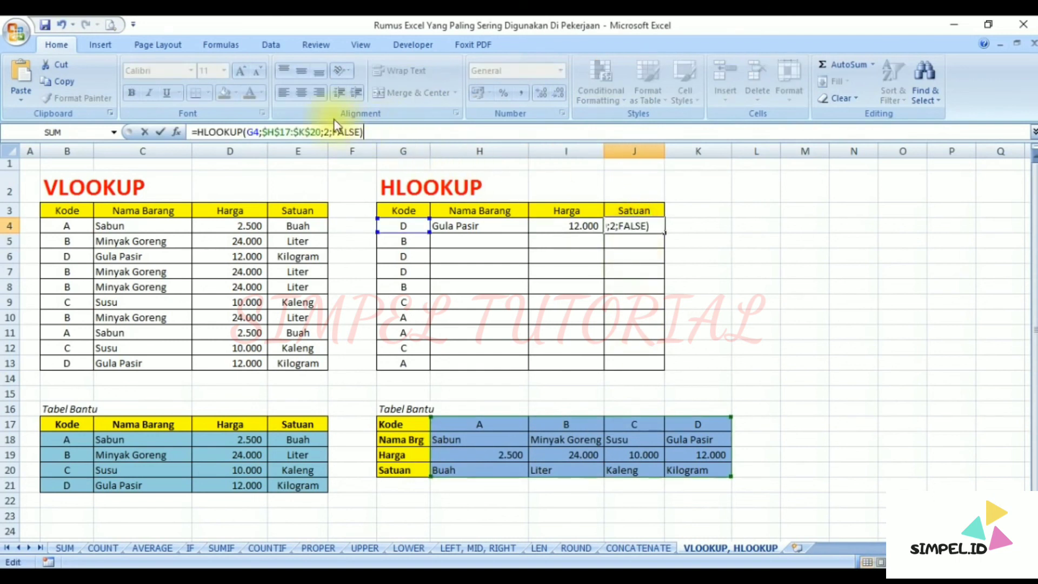
click(330, 131)
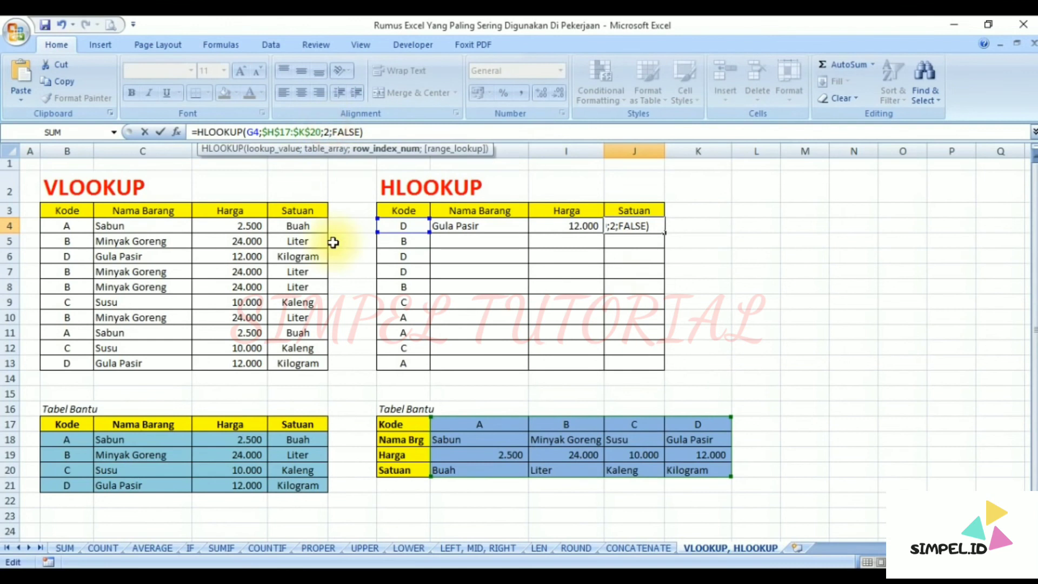
key(BackSpace)
text(4)
key(Return)
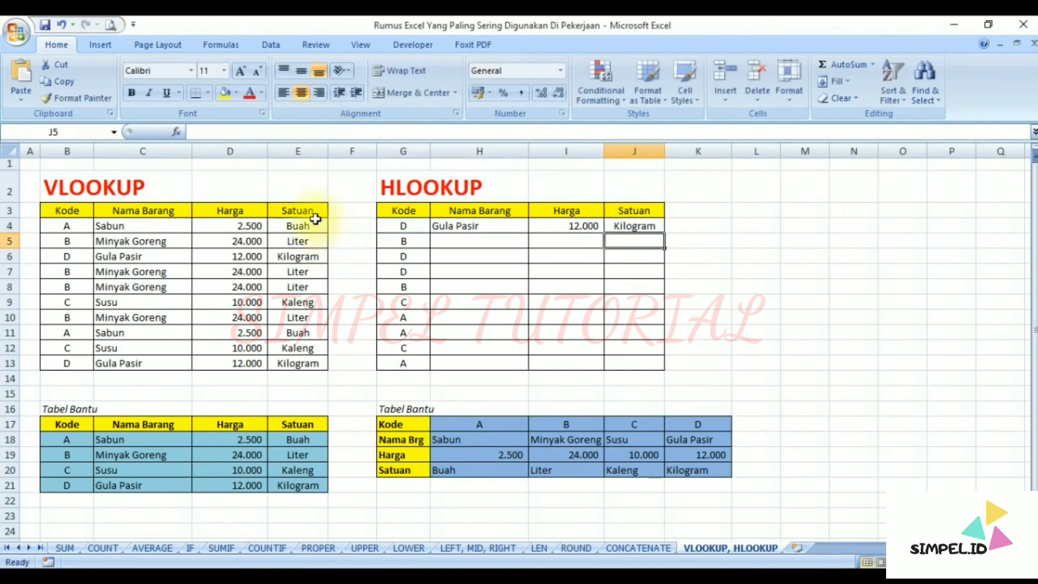
key(Up)
click(741, 272)
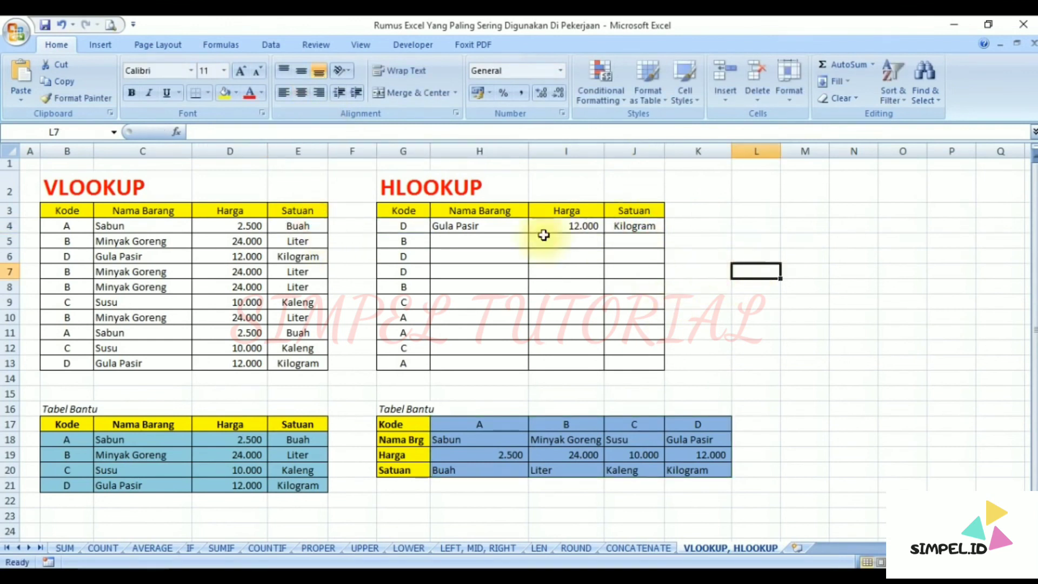
Step: Change the Kode in G4 of the HLOOKUP table to A to test the three lookup formulas
click(399, 226)
text(A)
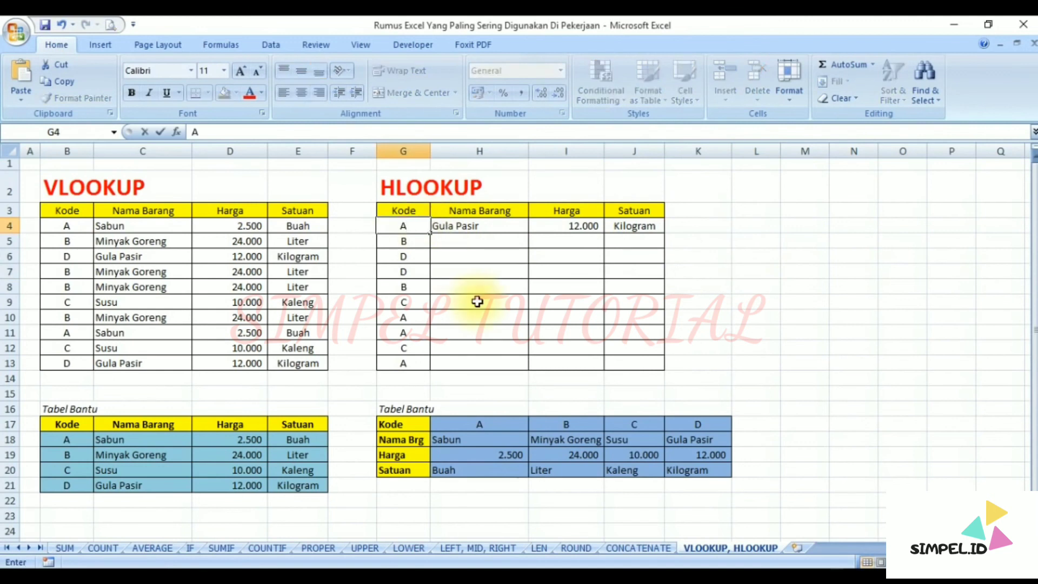
key(Return)
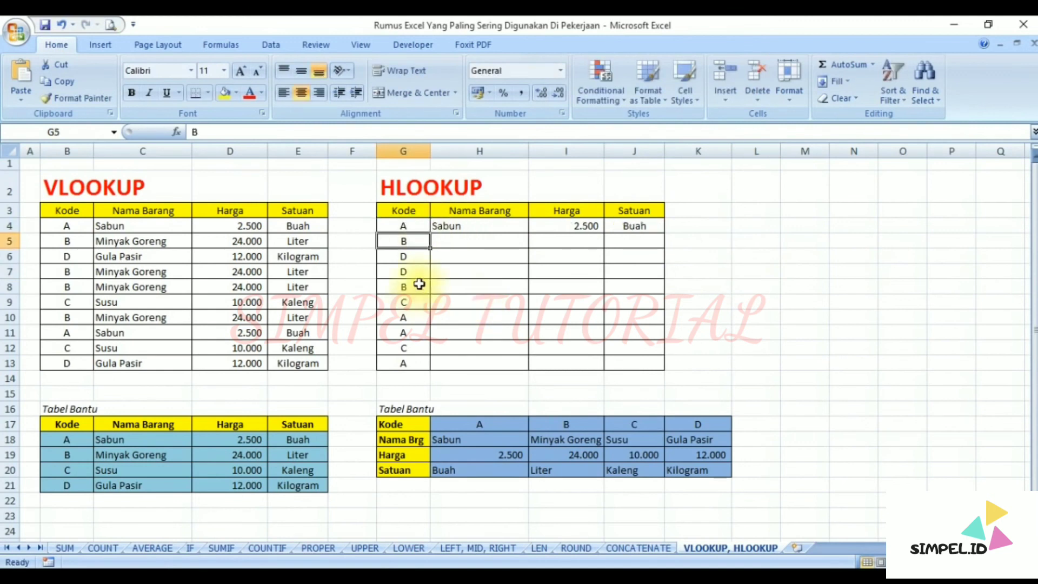
Step: Fill the HLOOKUP formulas in H4:J4 down through row 13 and save the workbook with cell A1 selected
drag(476, 226, 645, 367)
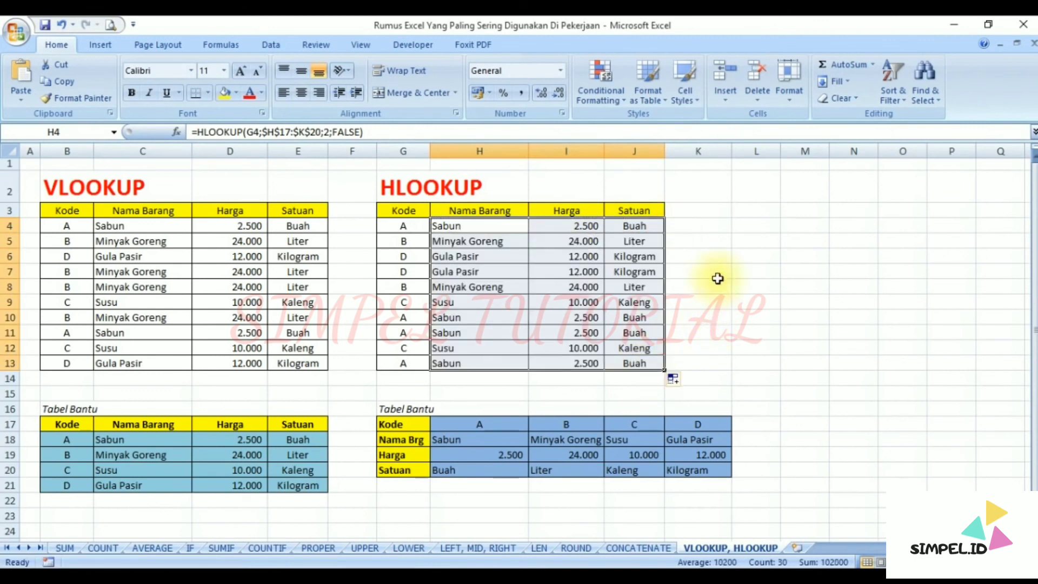
click(711, 181)
key(ctrl+Home)
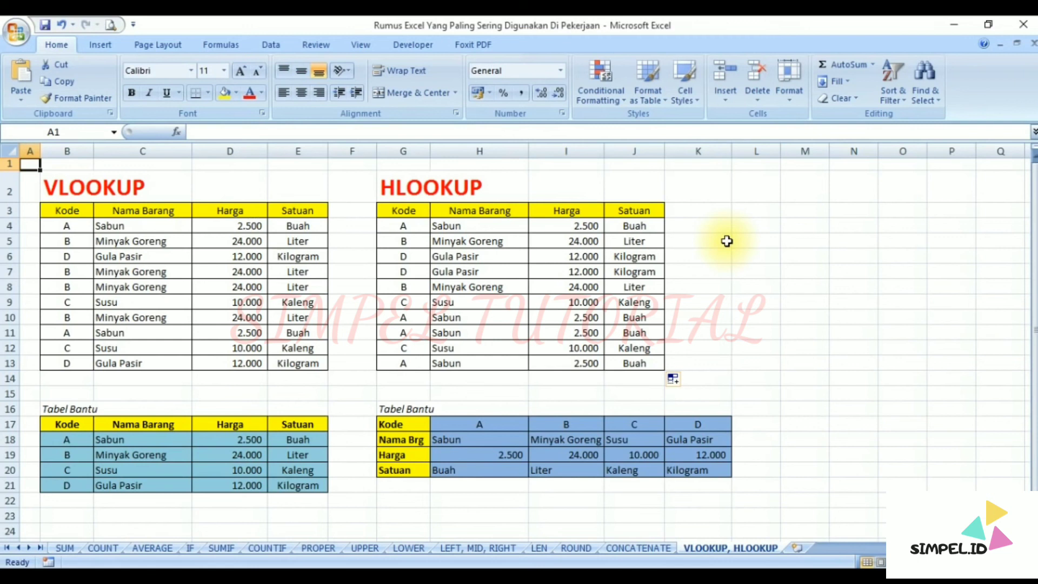
key(ctrl+s)
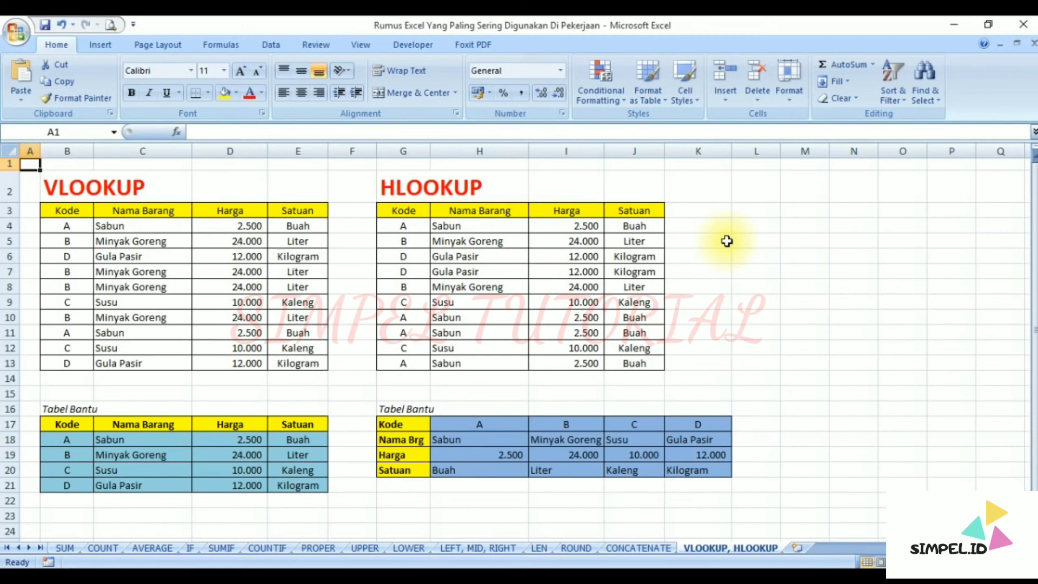